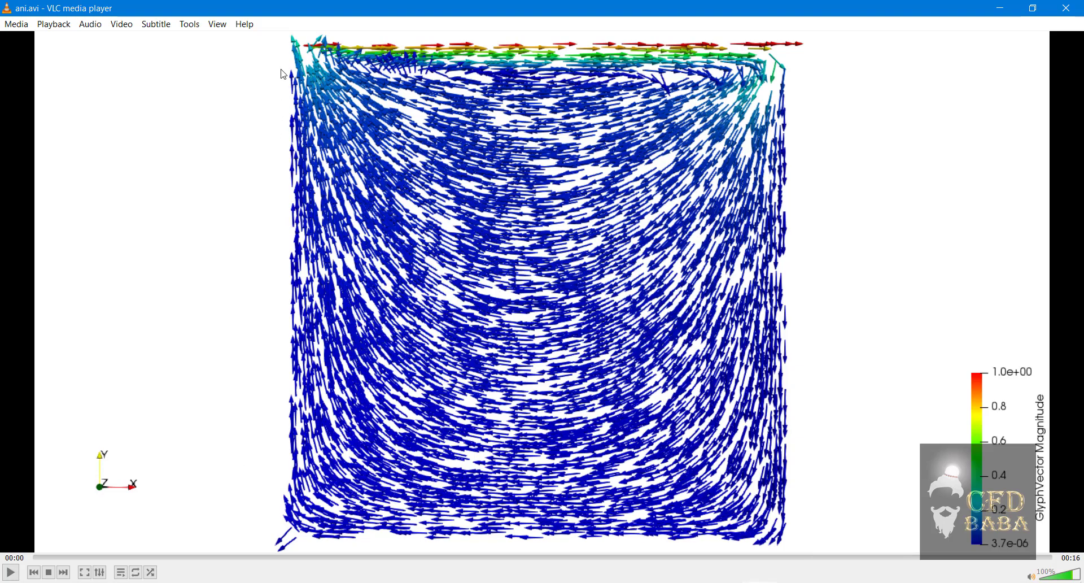
Step: Play the ani.avi velocity vector animation through to its end
click(10, 572)
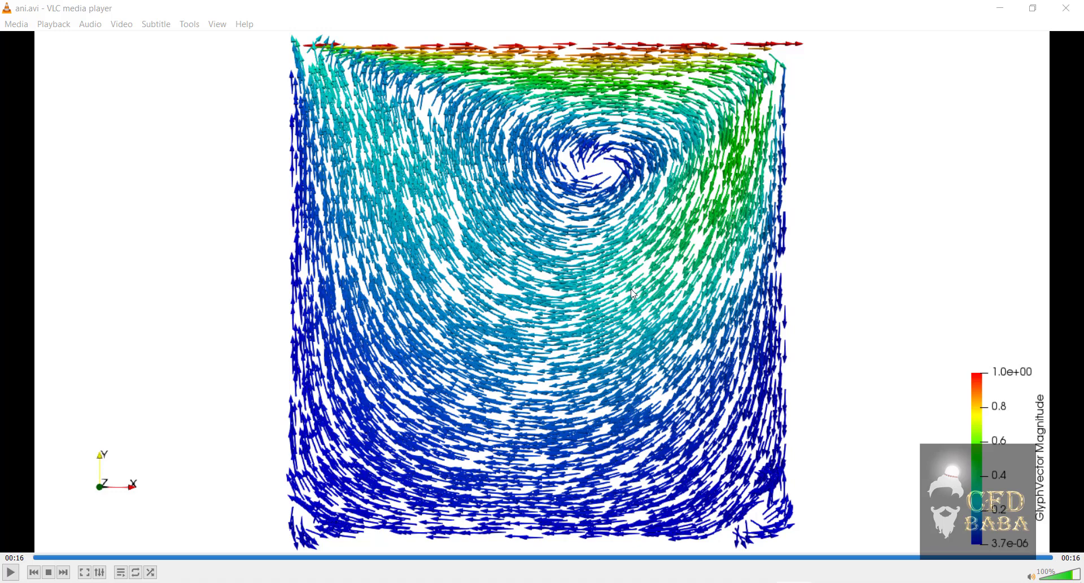
click(466, 245)
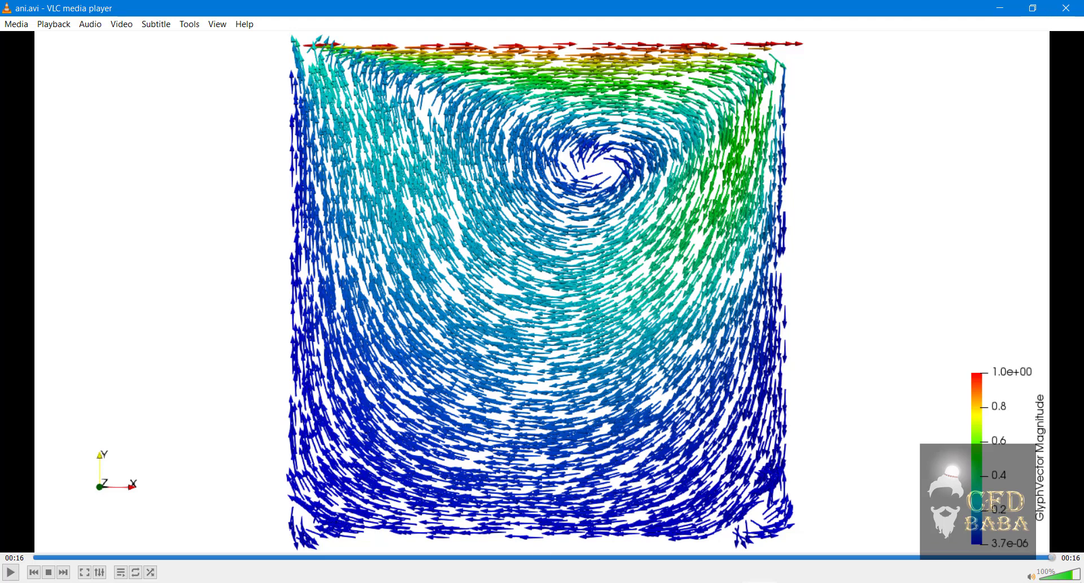
Step: Switch to the SALOME-8.3.0-WIN64 WORK folder and launch SALOME with run_salome.bat
click(416, 559)
click(193, 310)
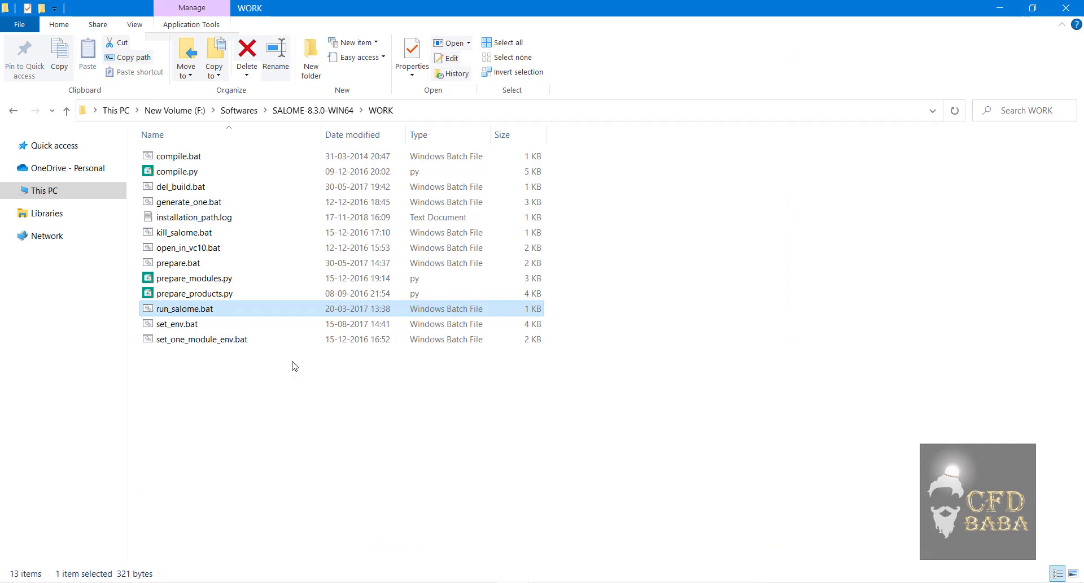
key(Return)
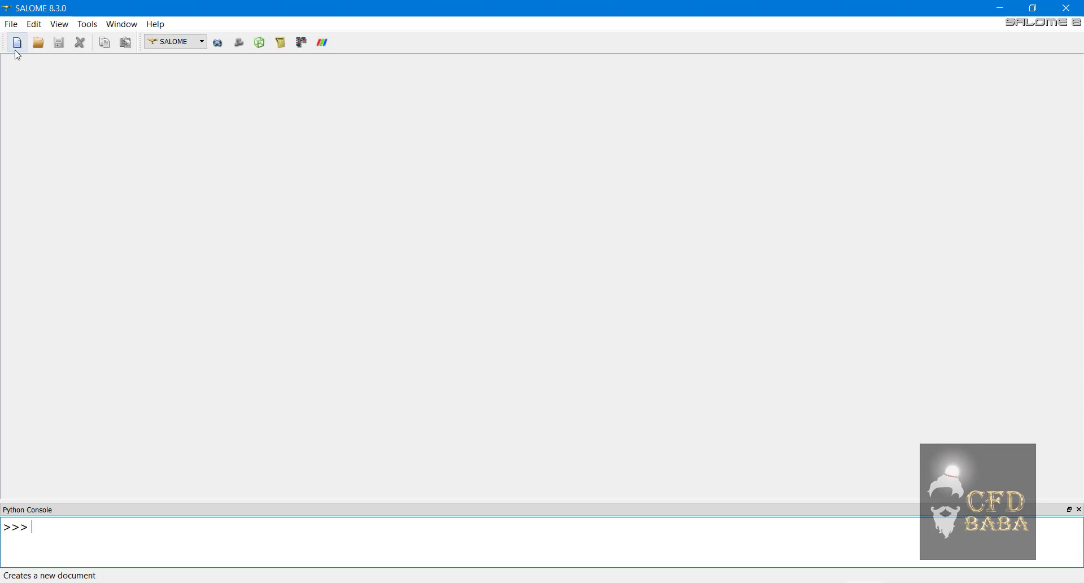
Step: Create a new study and activate the Geometry module
click(17, 45)
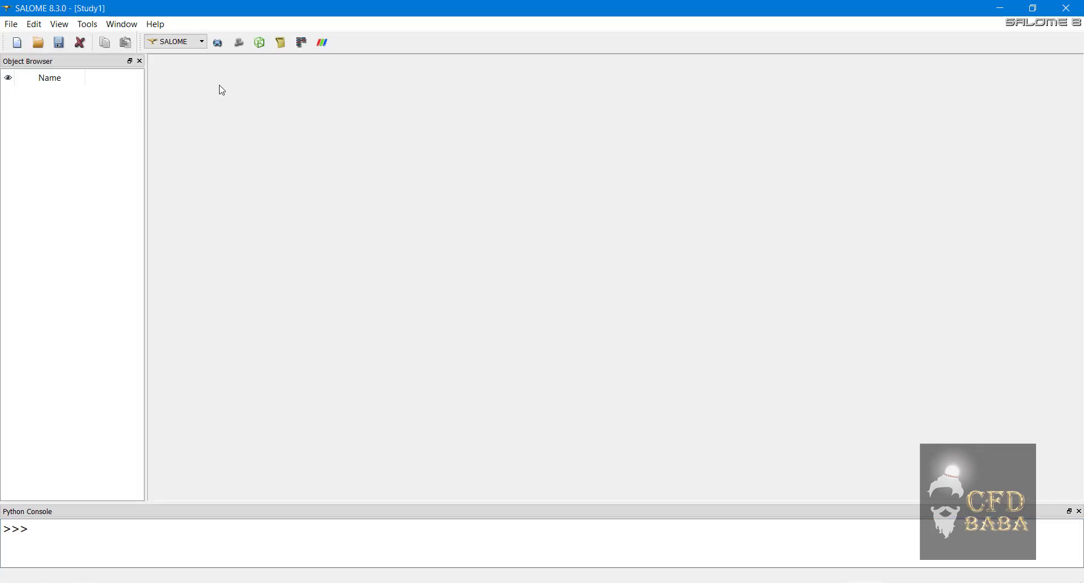
click(220, 45)
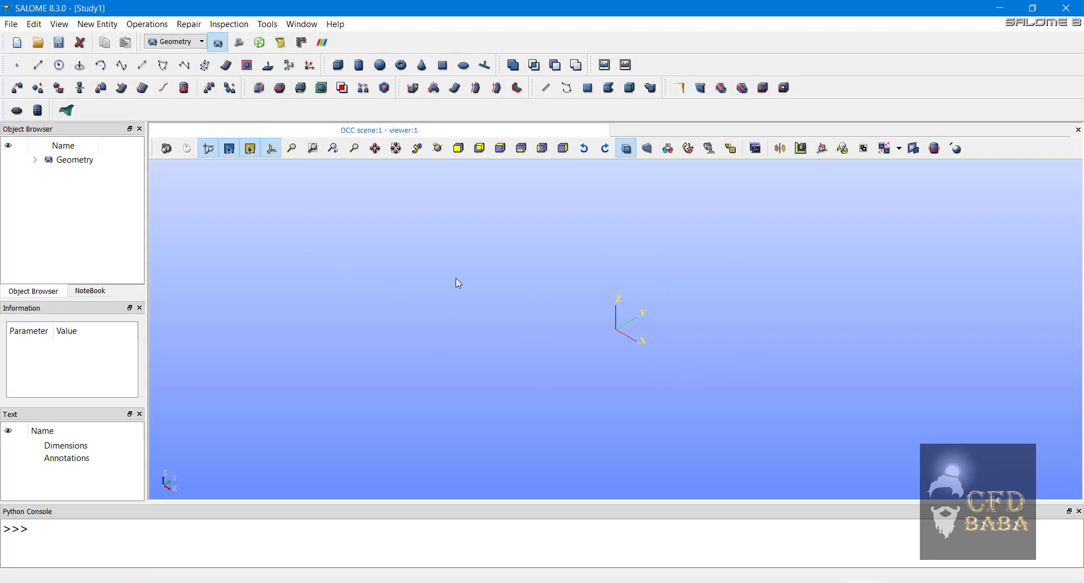
Step: Switch the 3D viewer's interaction style and try out view navigation around the axes
click(188, 156)
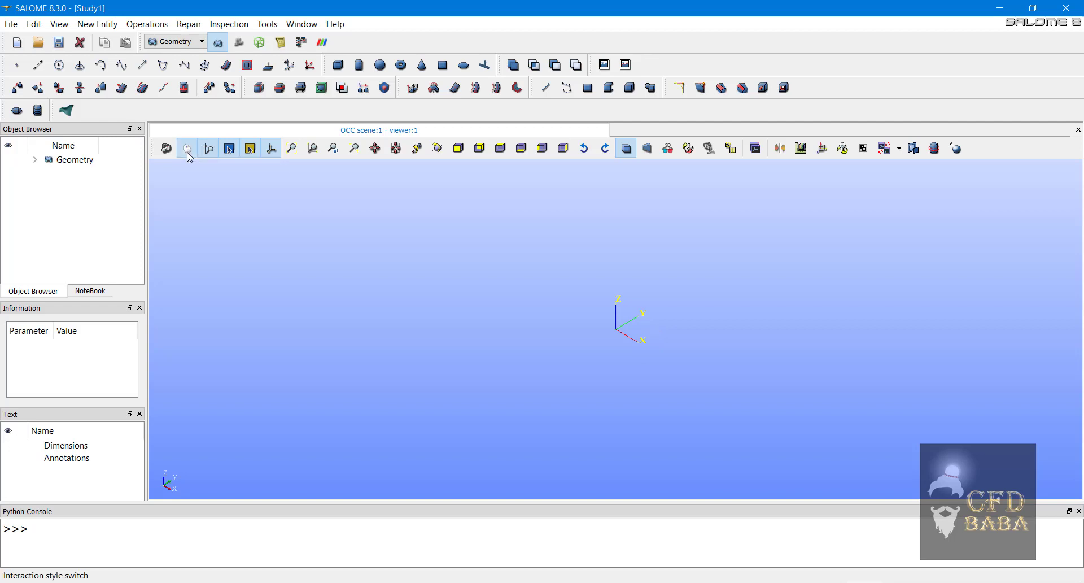
drag(627, 366, 672, 356)
right_drag(672, 356, 638, 261)
drag(638, 261, 638, 300)
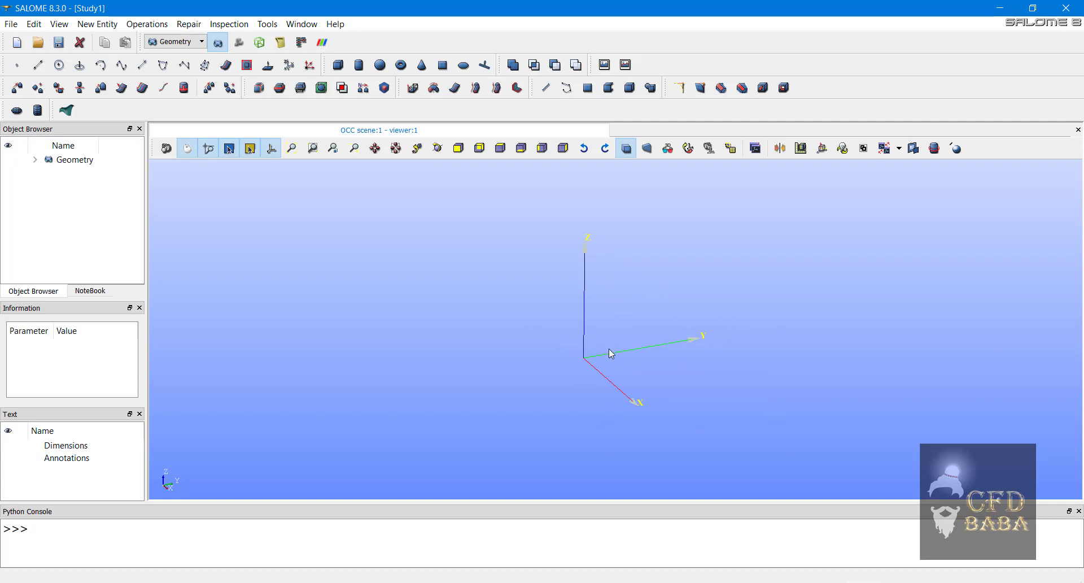
Step: Create a rectangle face at the origin in the OXY plane with height 1 and width 1
click(442, 65)
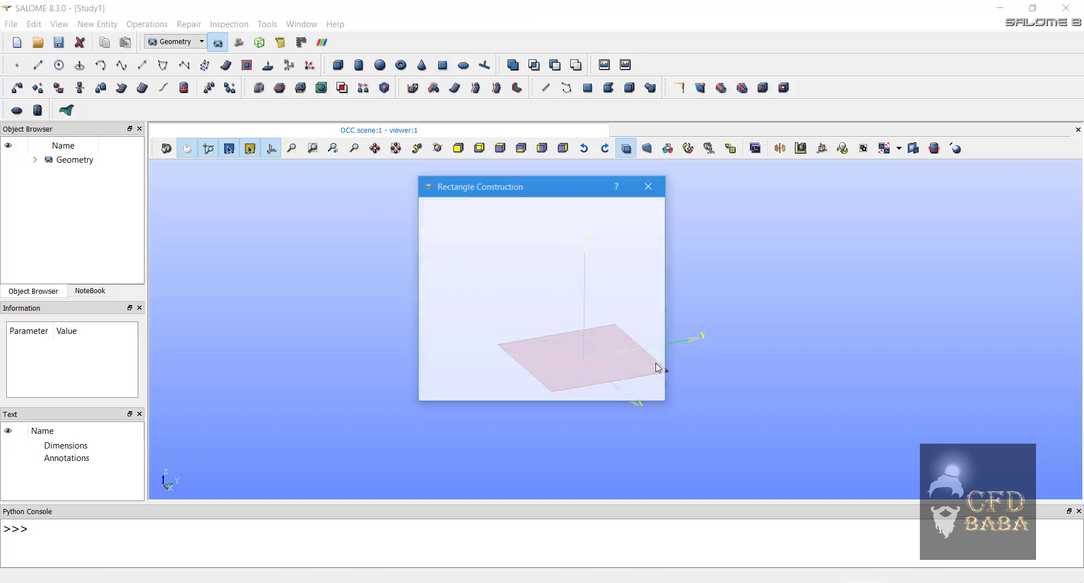
drag(562, 189, 294, 137)
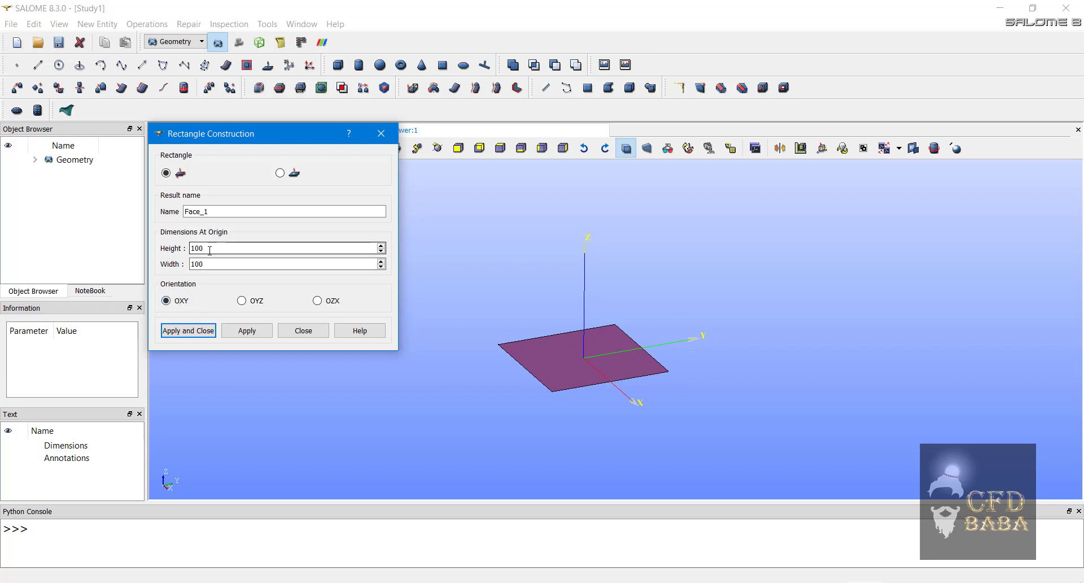
text(1)
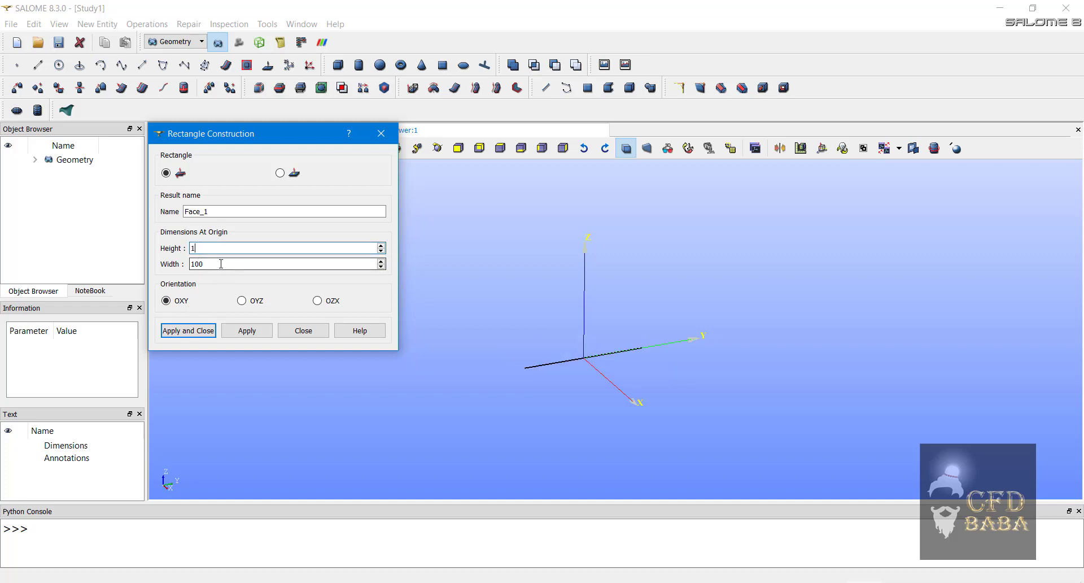
key(Tab)
text(1)
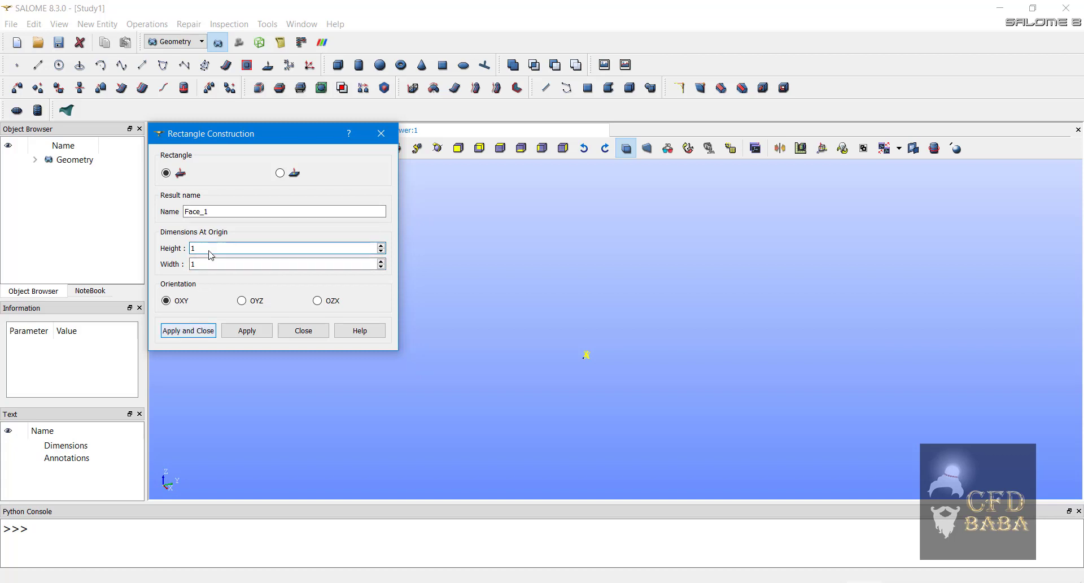
click(189, 332)
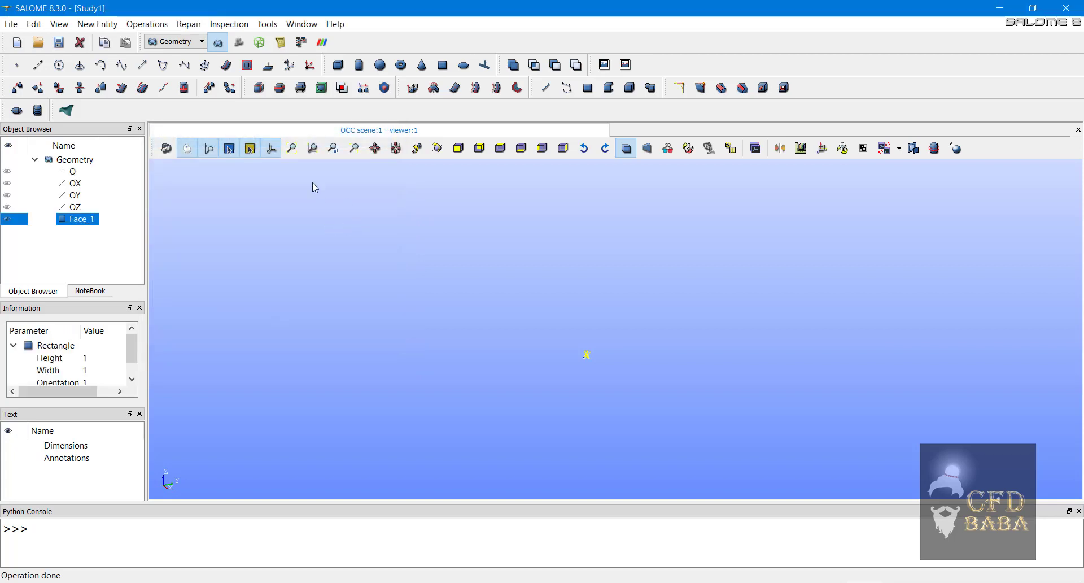
Step: Create an edge group named movingWall on Face_1 containing the square's upper edge at positive Y
click(291, 150)
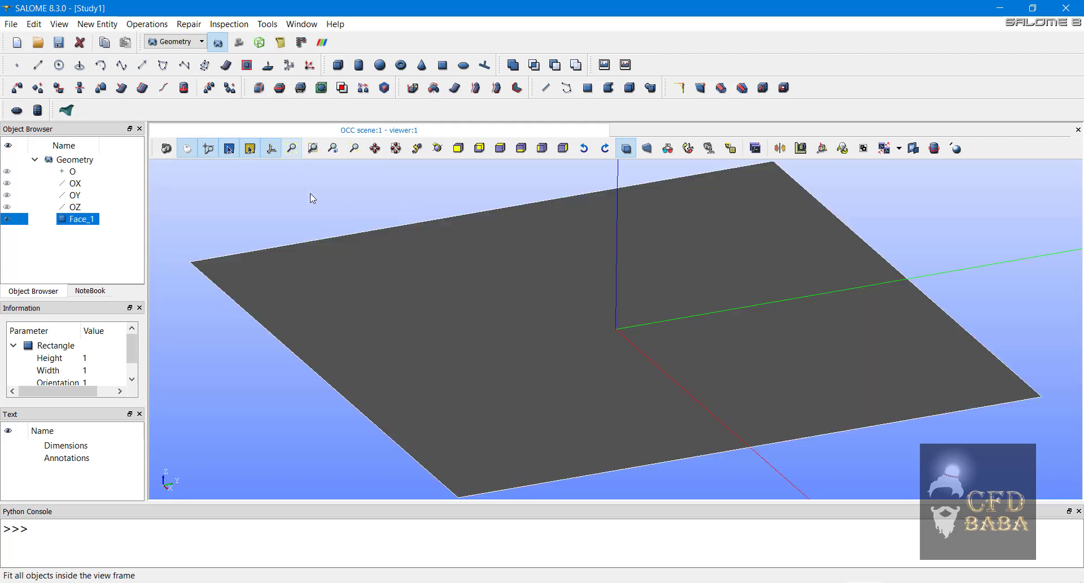
scroll(421, 262, down, 3)
ctrl+right_drag(389, 260, 509, 305)
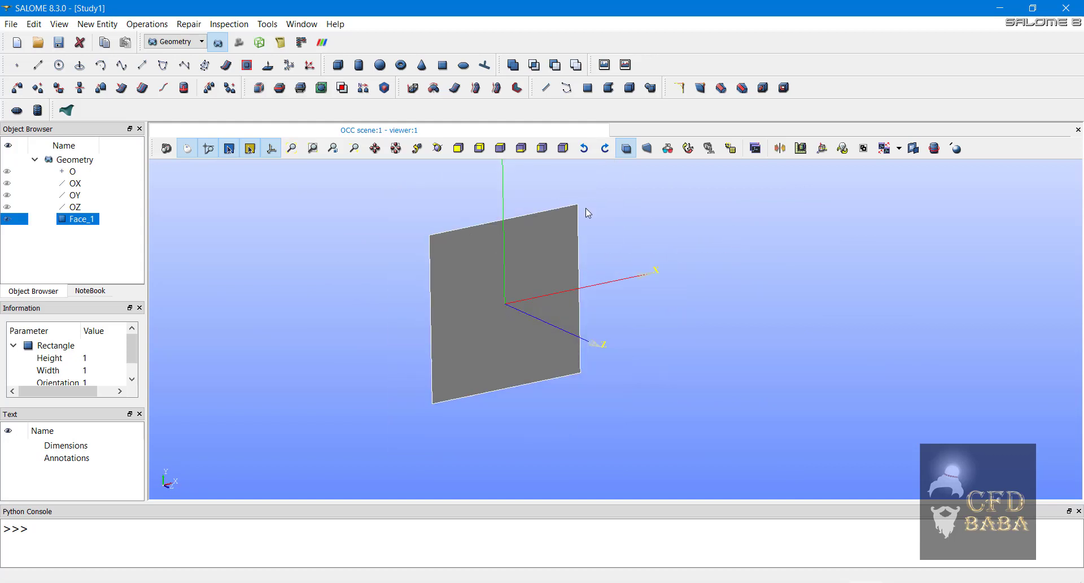
scroll(531, 310, up, 2)
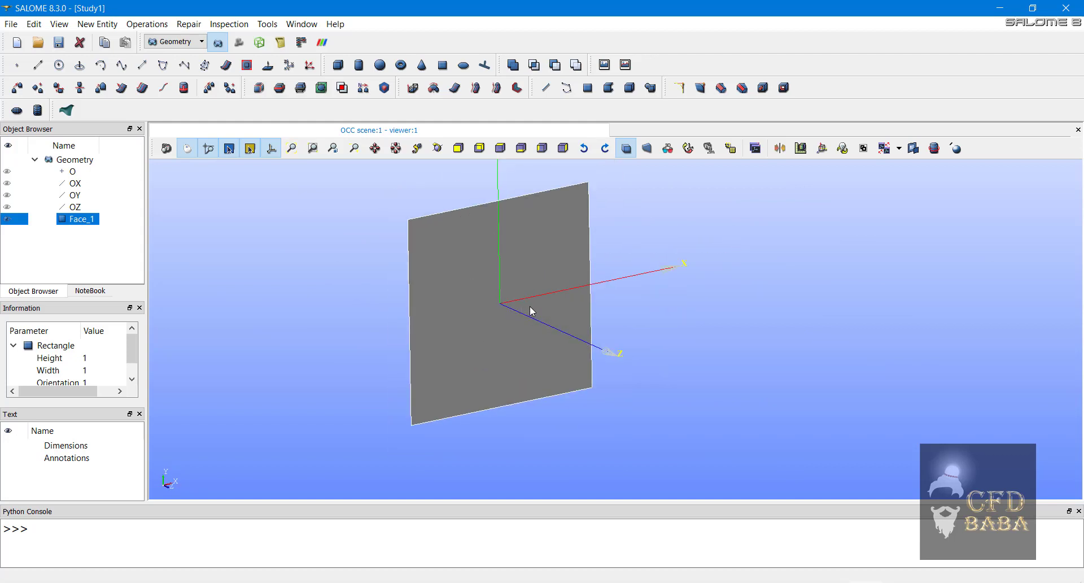
scroll(530, 308, down, 3)
scroll(502, 237, up, 4)
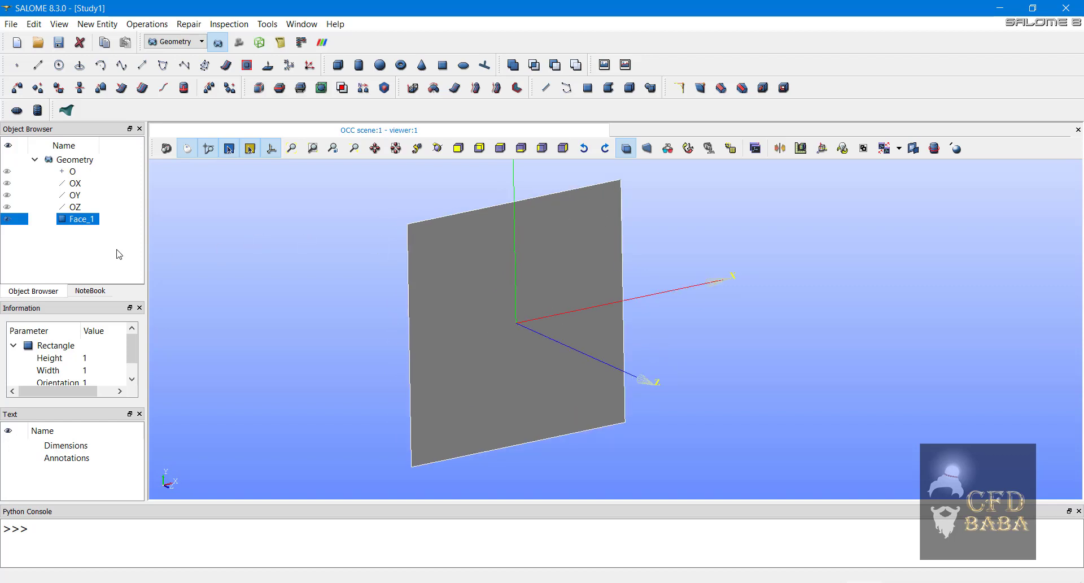
right_click(86, 224)
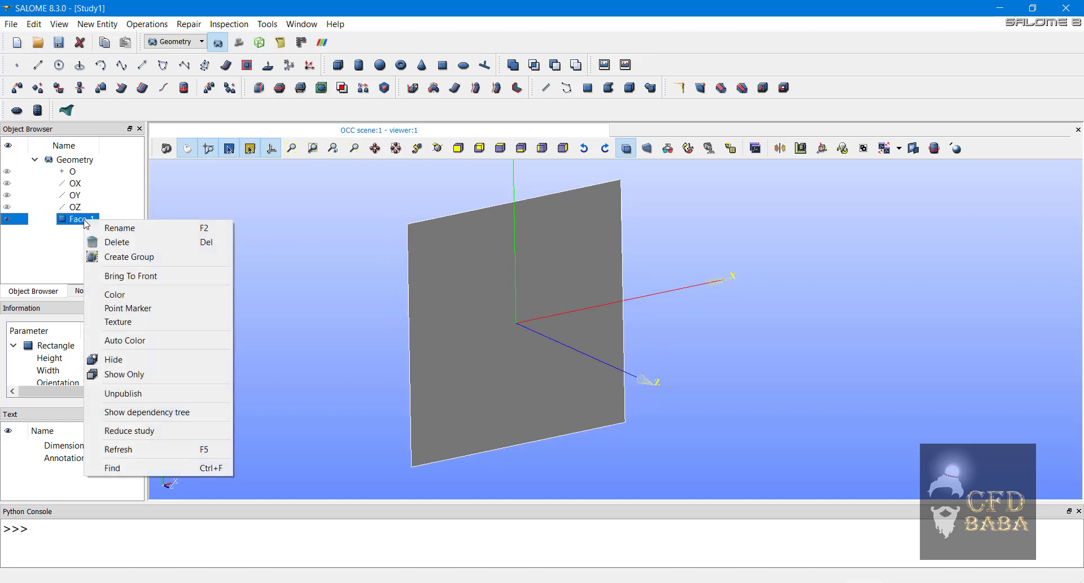
click(122, 260)
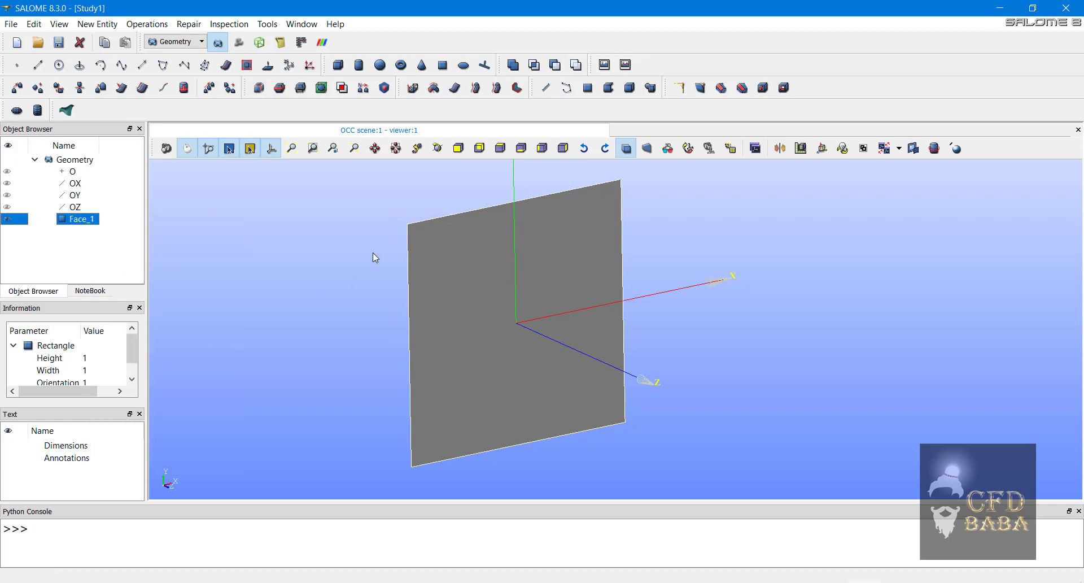
drag(559, 110, 211, 120)
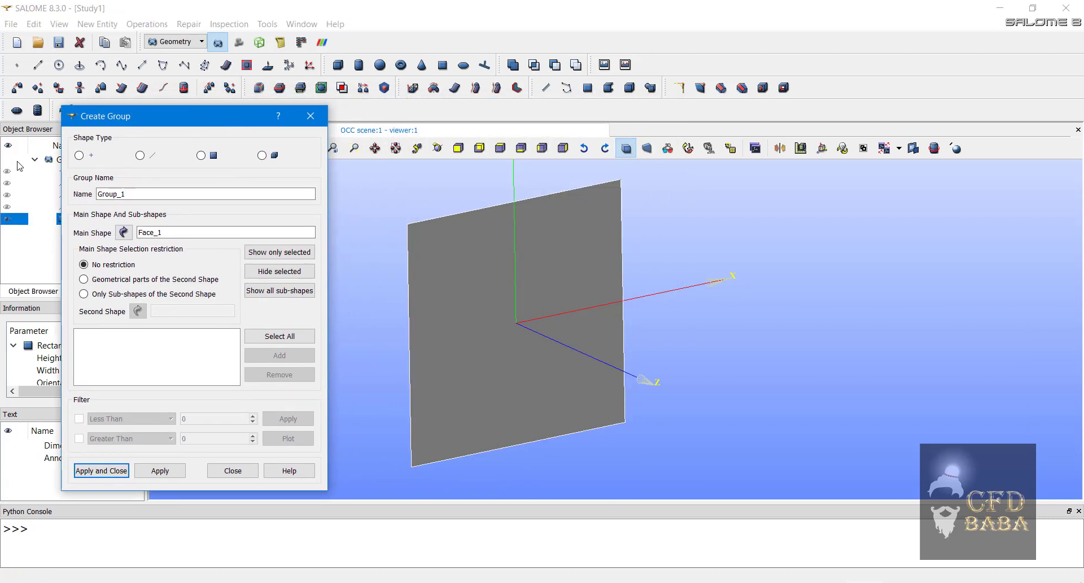
click(140, 156)
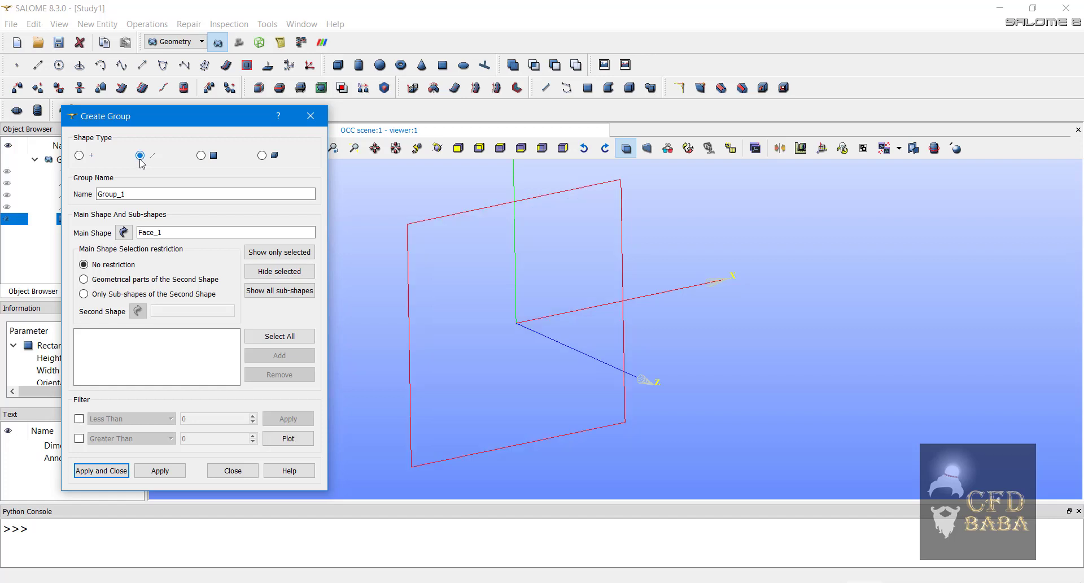
click(435, 220)
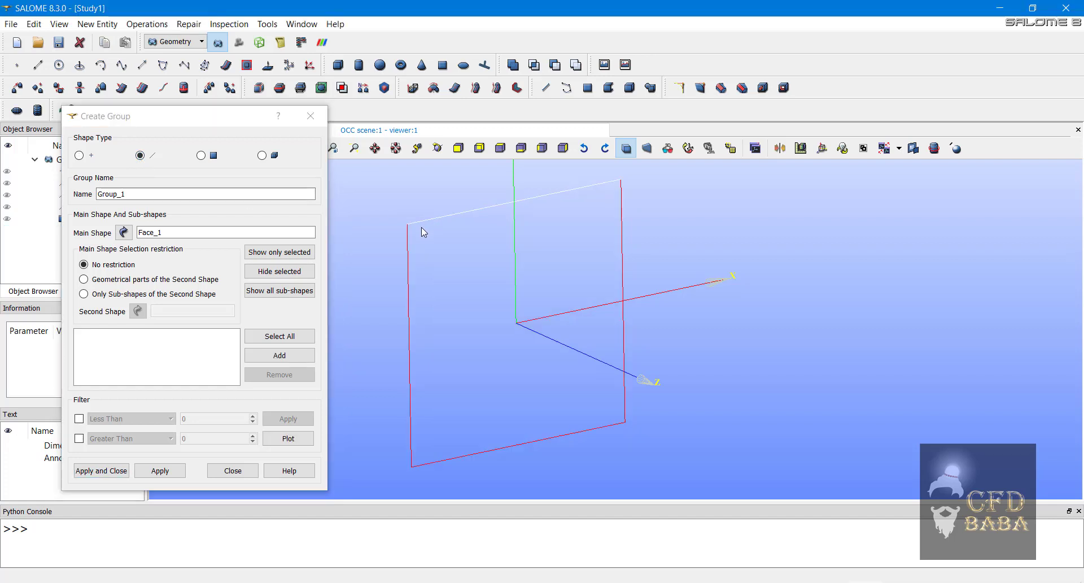
click(284, 361)
double_click(130, 193)
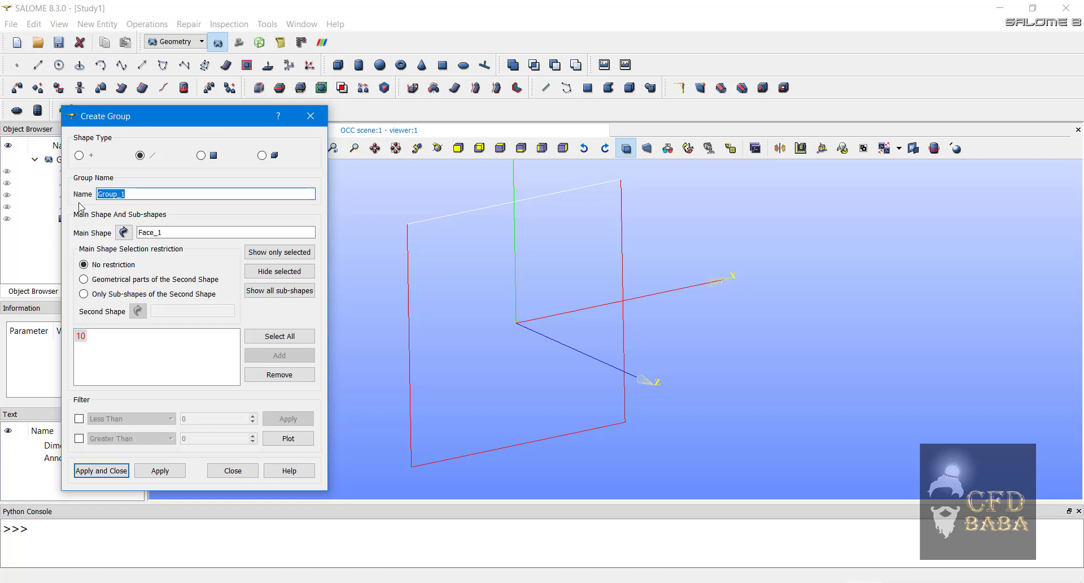
text(movingWall)
click(160, 470)
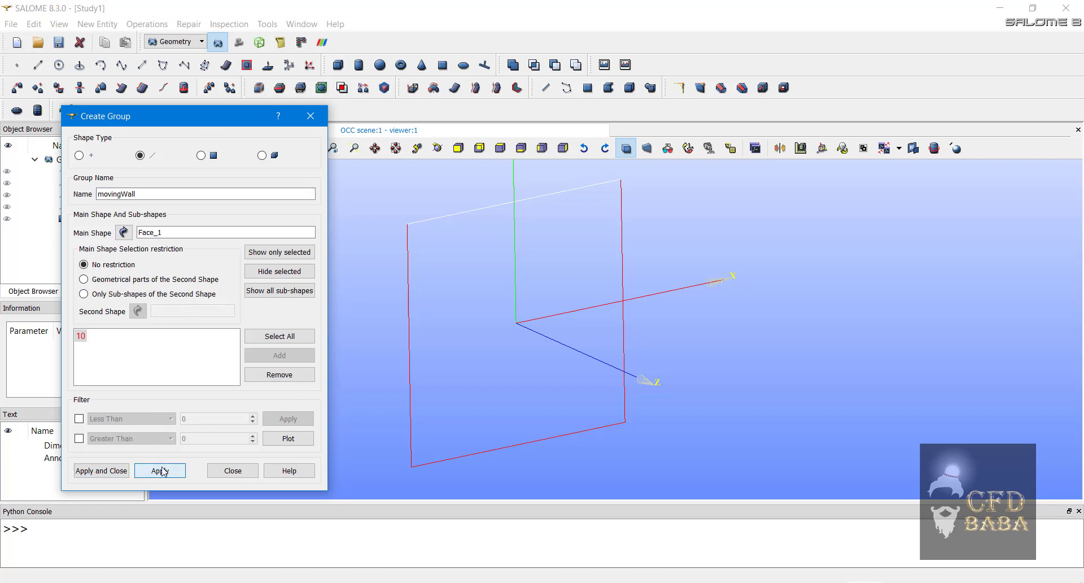
Step: Add the two side edges and the lower edge of Face_1 to a new edge group
click(410, 334)
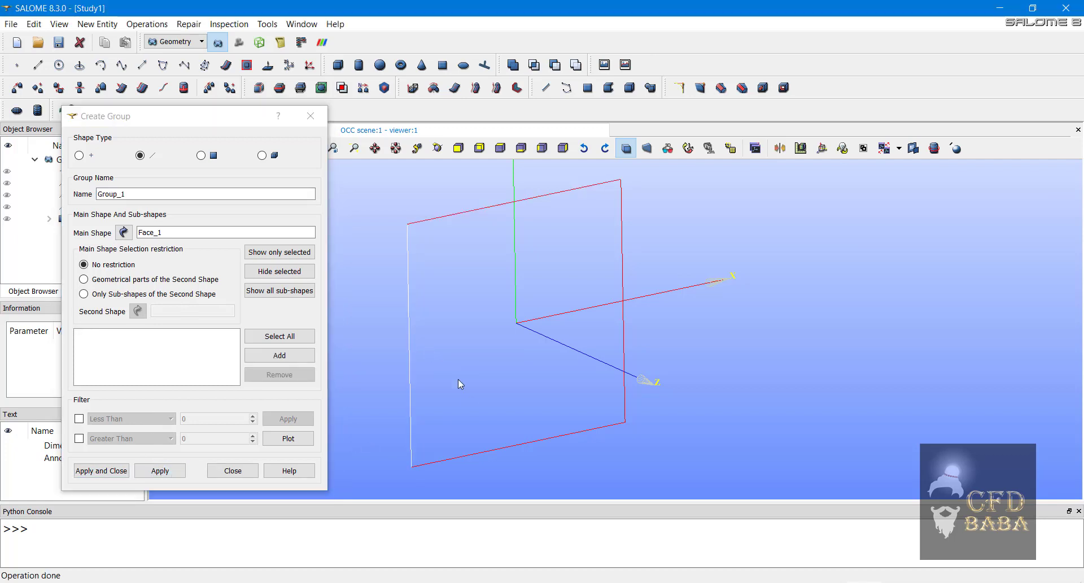
shift+click(480, 452)
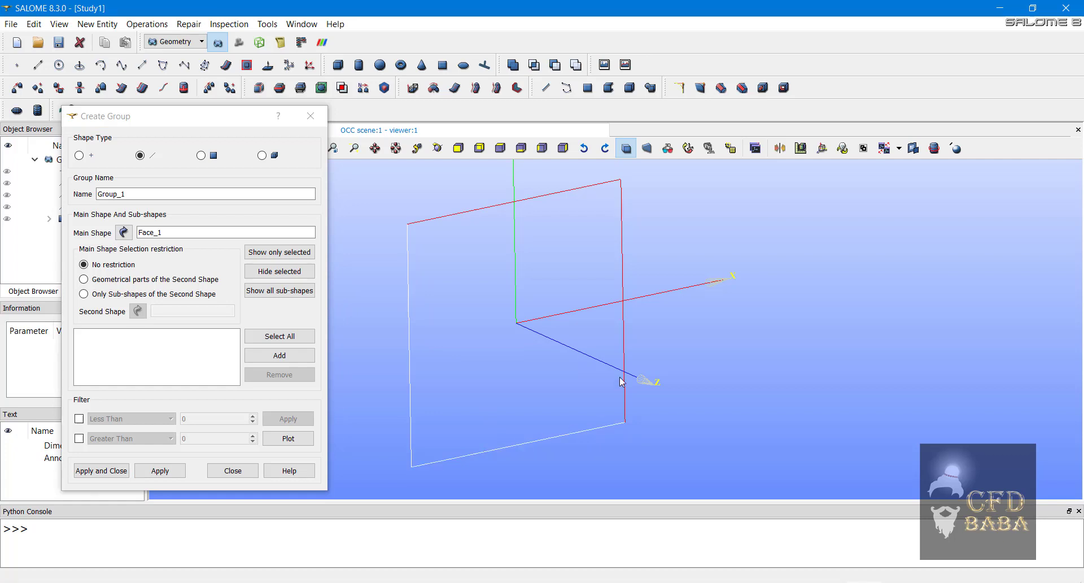
shift+click(622, 334)
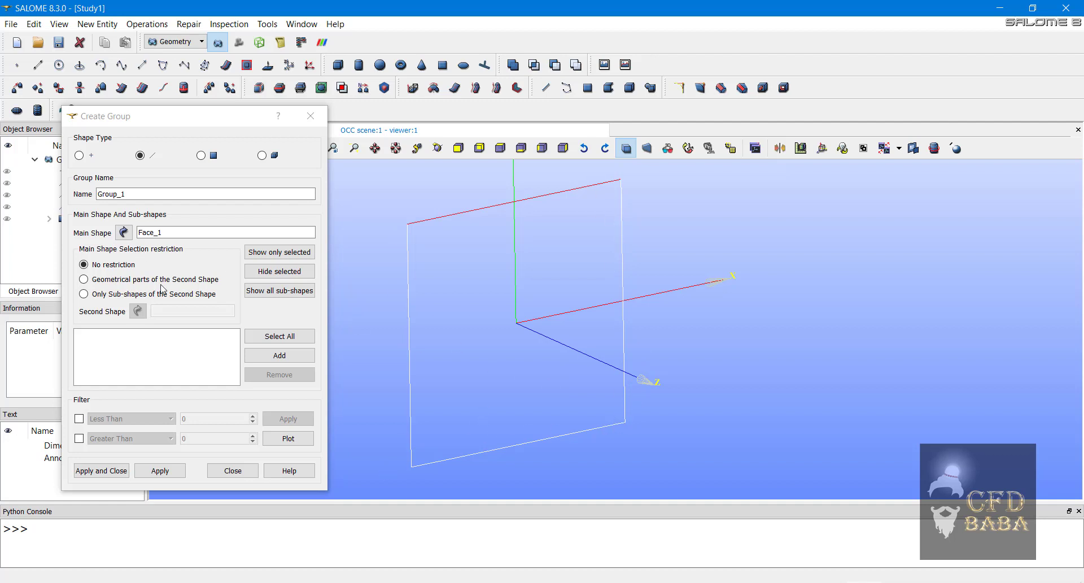
click(278, 354)
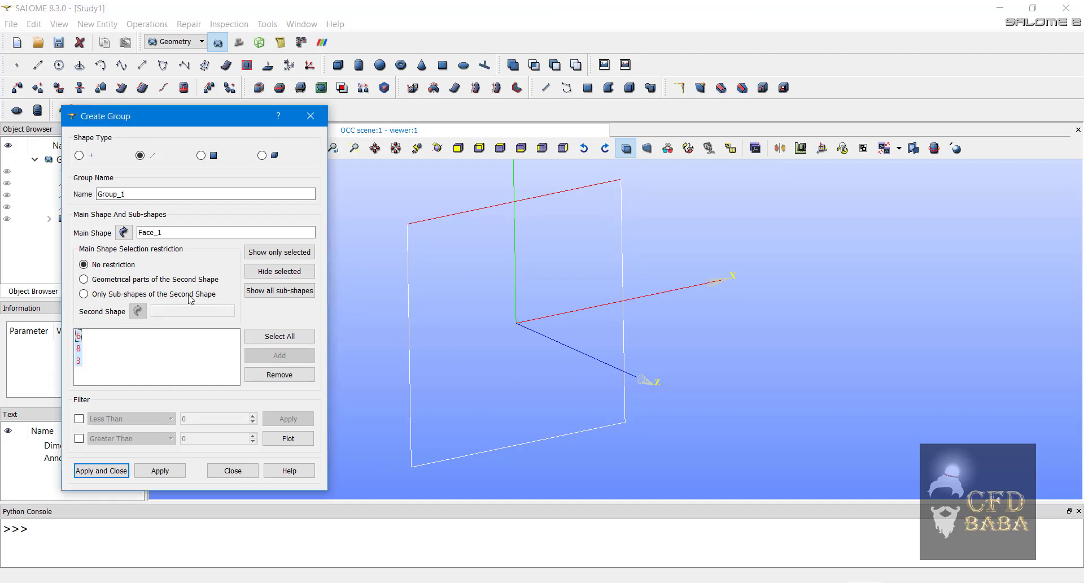
double_click(110, 193)
text(stationary)
key(BackSpace)
key(BackSpace)
key(BackSpace)
key(BackSpace)
key(BackSpace)
key(BackSpace)
key(BackSpace)
key(BackSpace)
key(BackSpace)
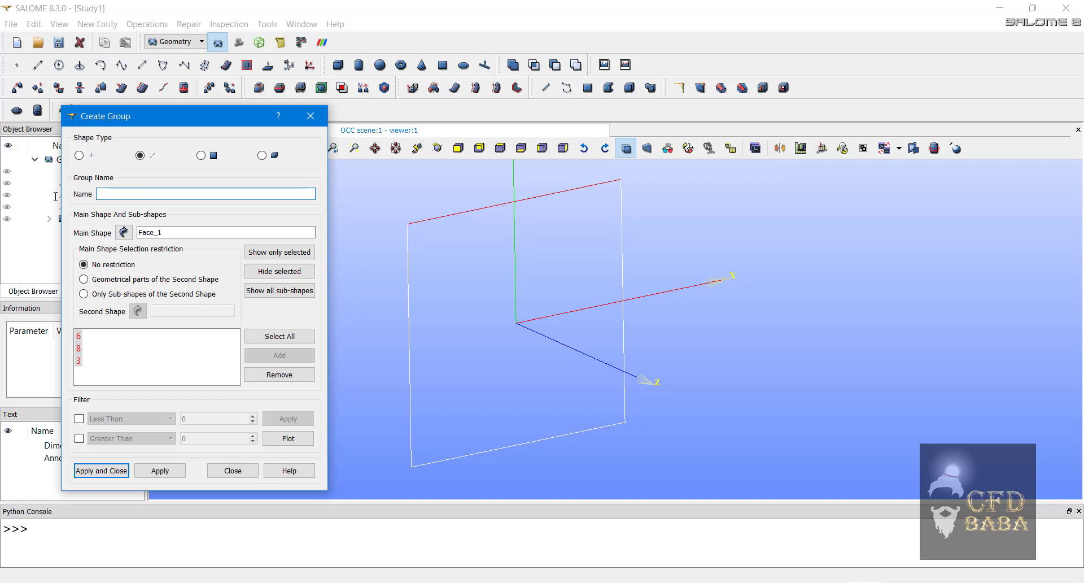
Step: Name the three-edge group fixedWalls and create it
text(fixed)
text(Walls)
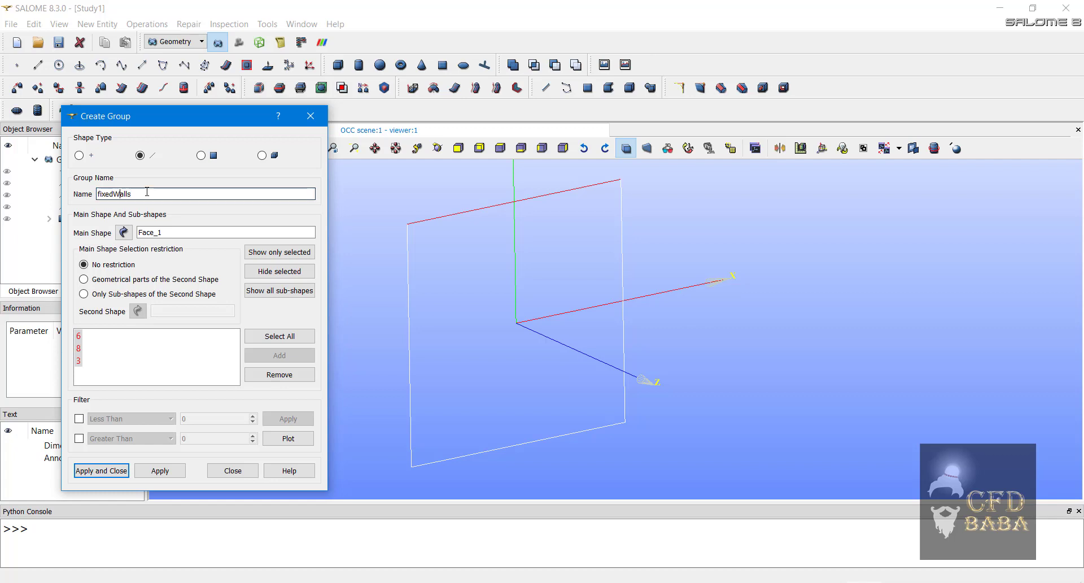
click(102, 471)
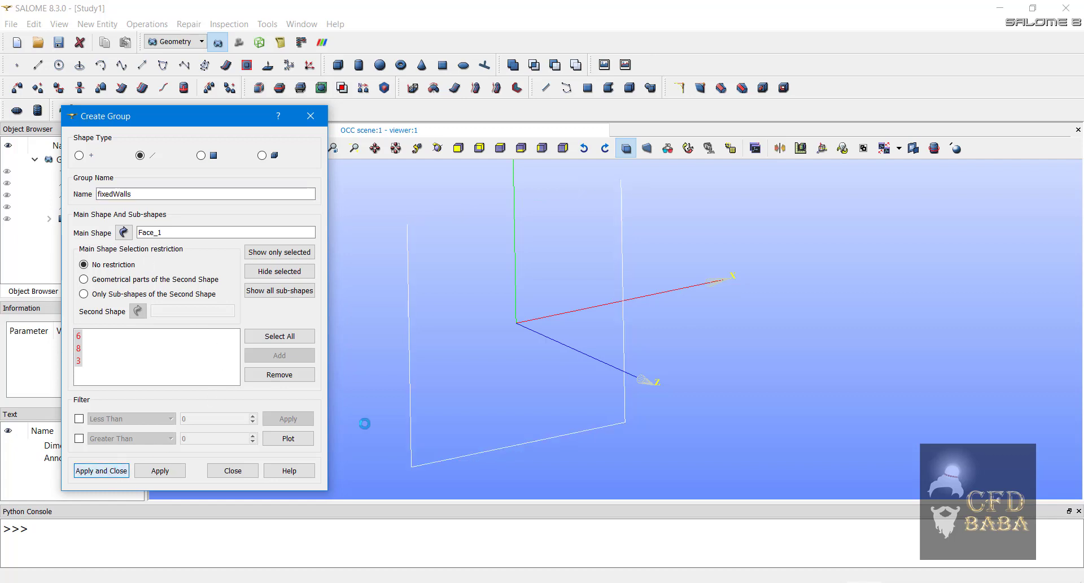
Step: Start a new mesh on Face_1 in the Mesh module using the NETGEN 1D-2D algorithm
click(103, 231)
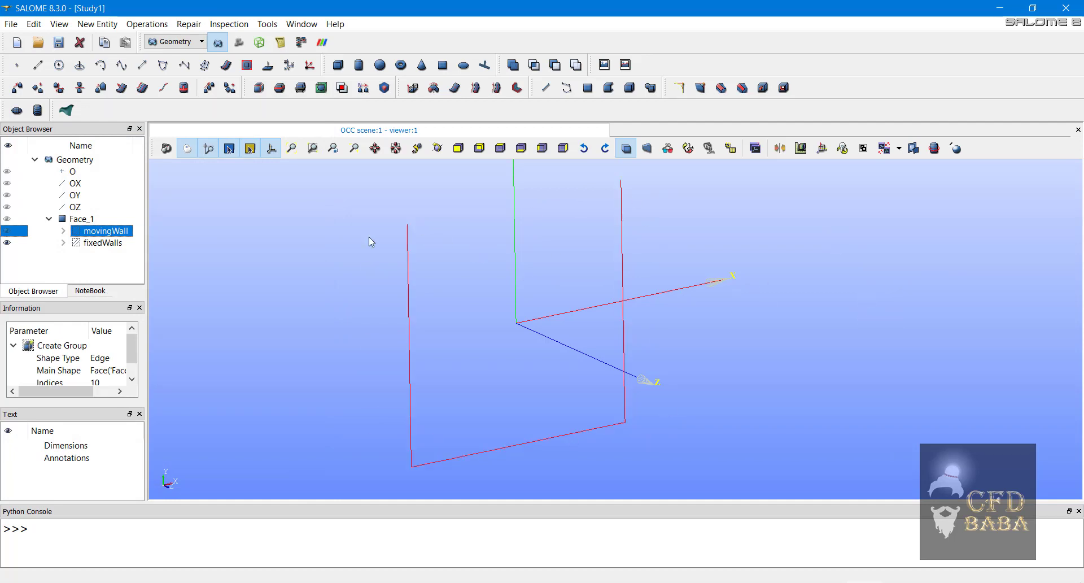
key(Up)
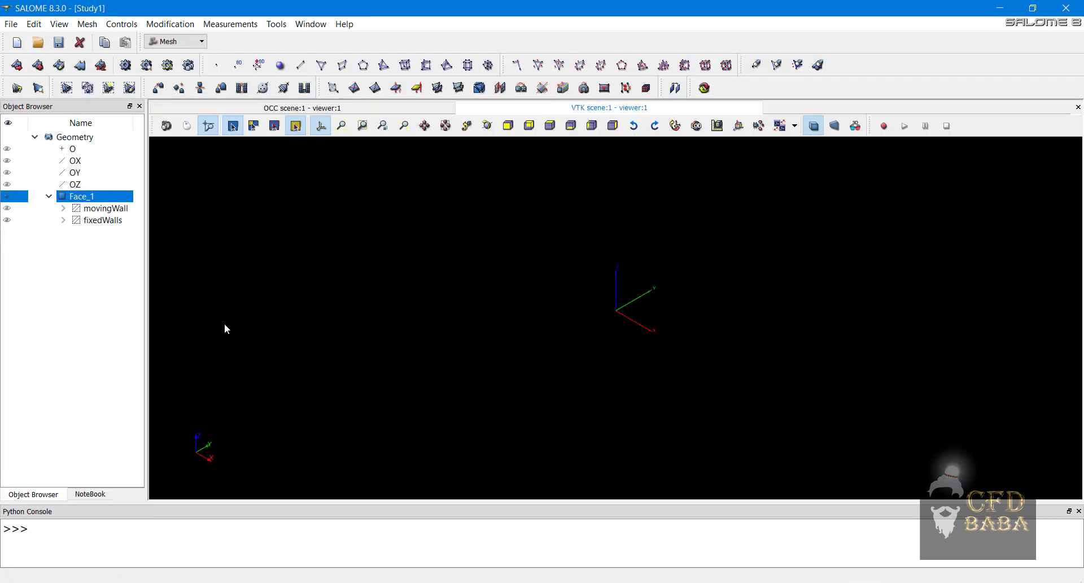
click(79, 199)
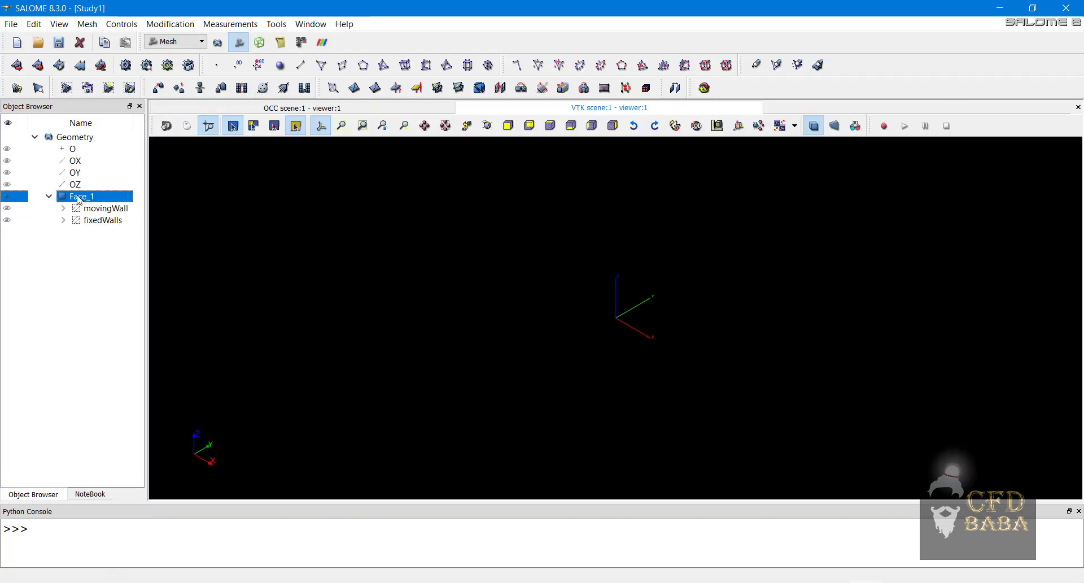
click(18, 68)
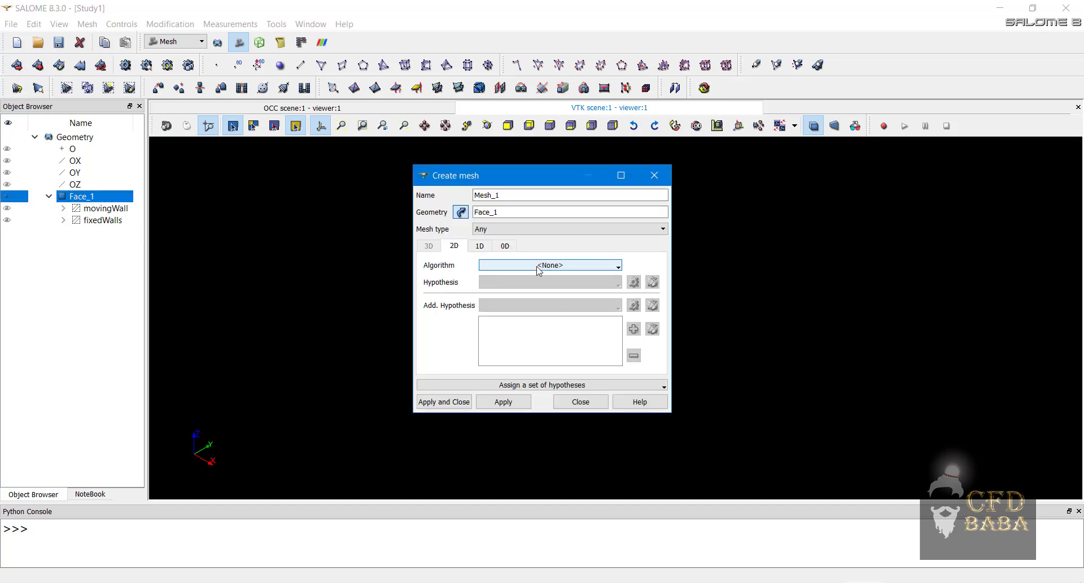
click(538, 270)
click(542, 342)
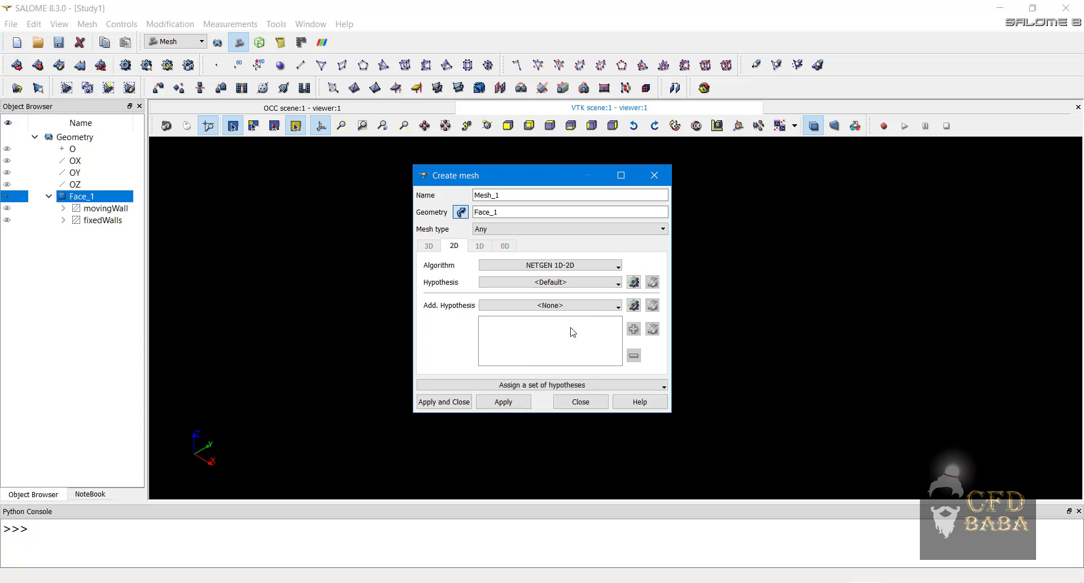
Step: Add a NETGEN 2D Parameters hypothesis with maximum and minimum sizes of 0.01, and create the mesh
click(633, 281)
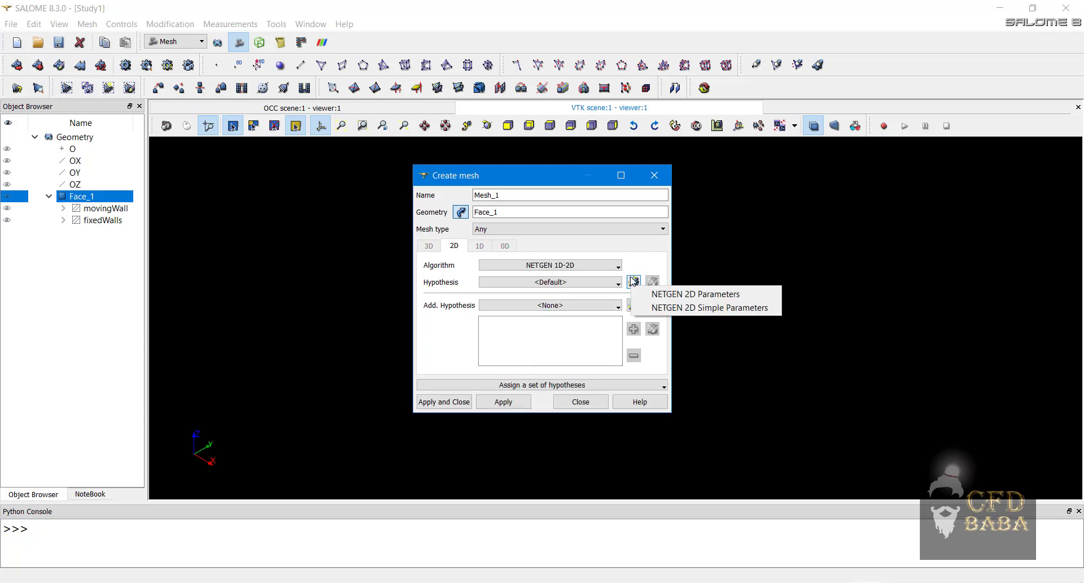
click(634, 281)
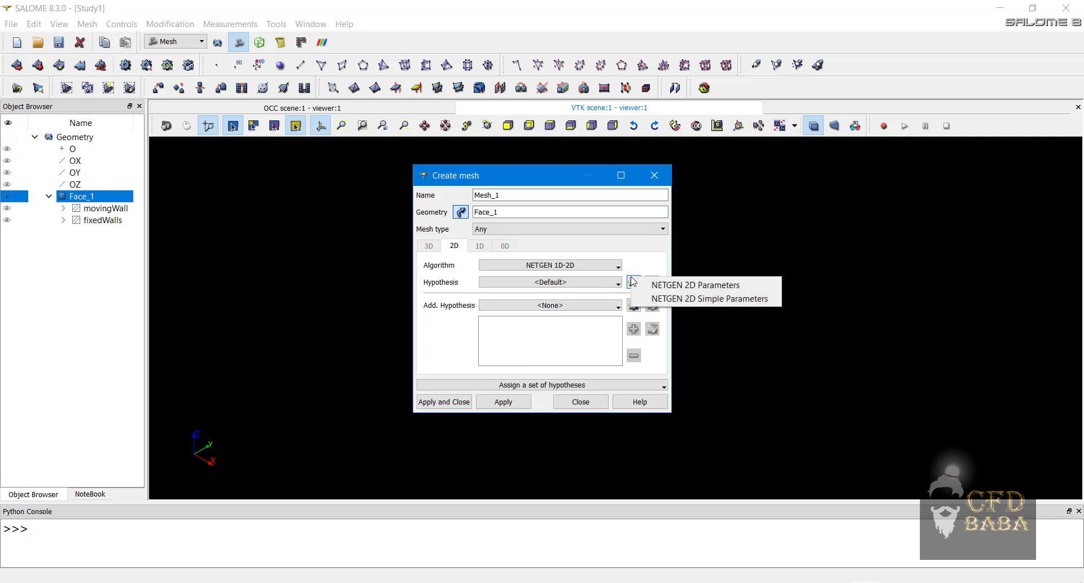
click(687, 285)
drag(544, 232, 497, 236)
text(0.01)
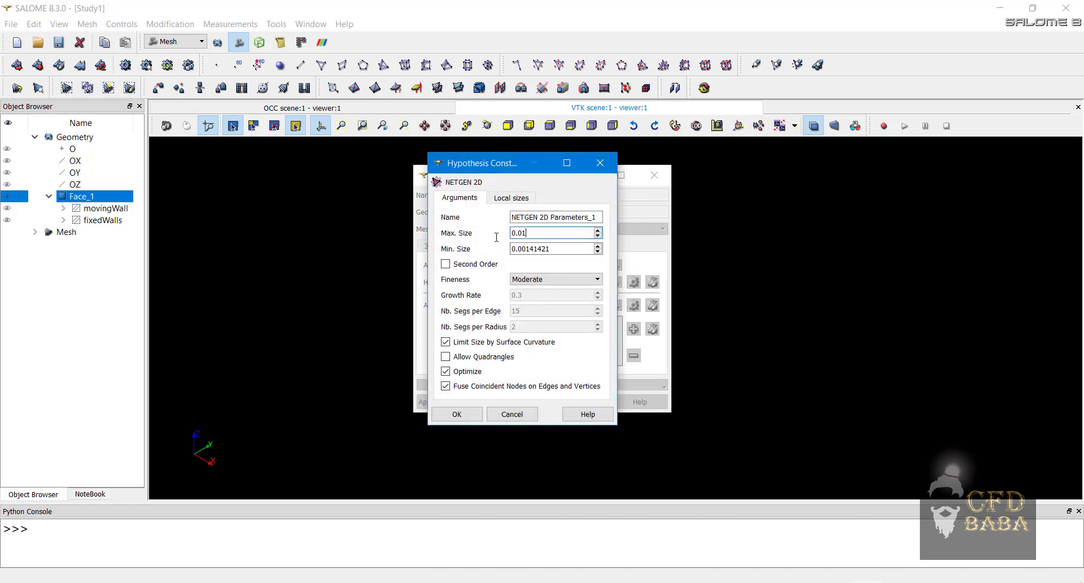
click(583, 247)
drag(583, 247, 493, 262)
text(0.01)
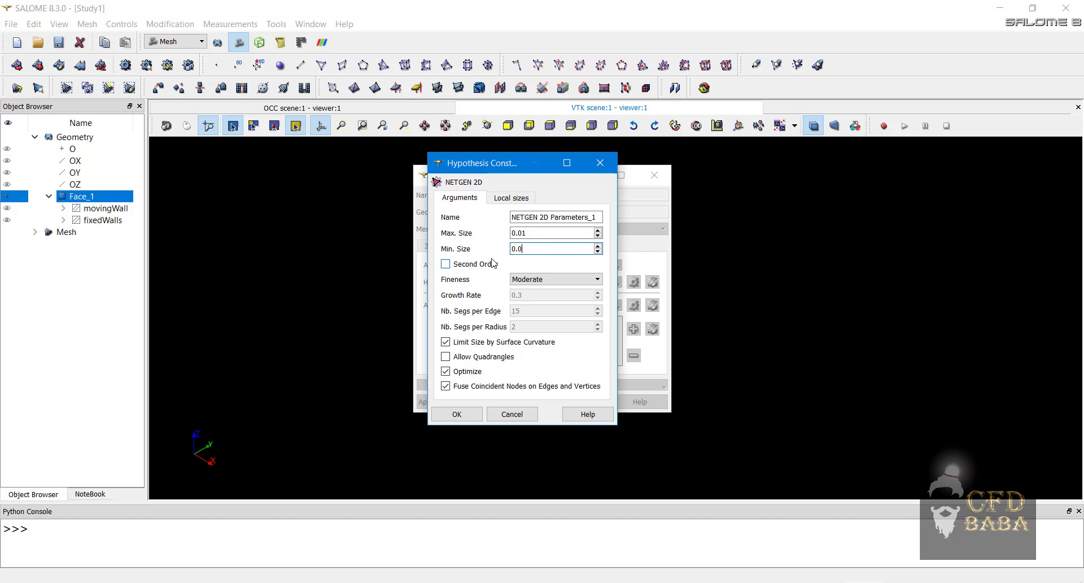
click(467, 415)
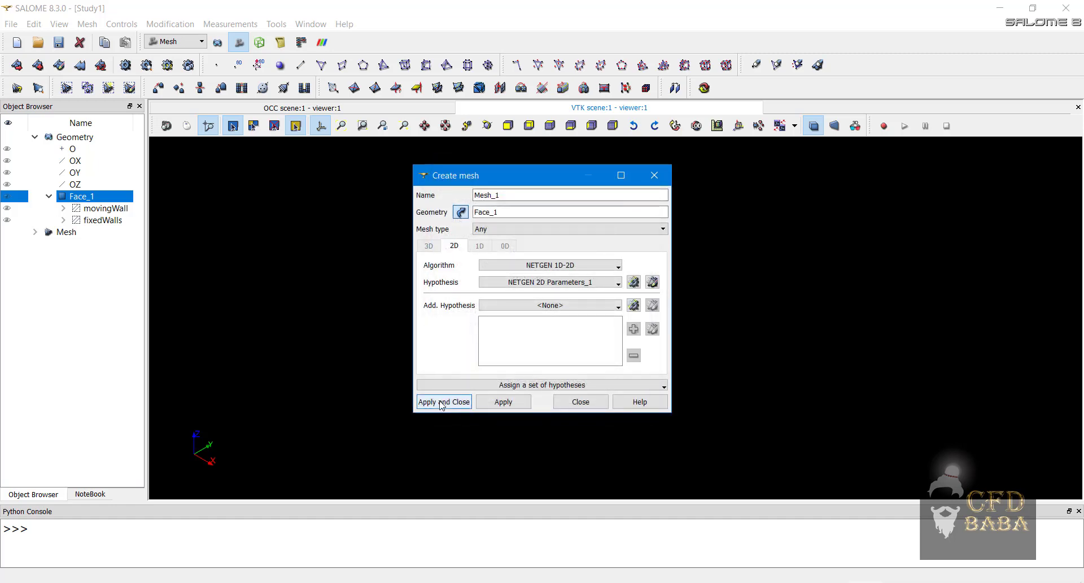
click(442, 403)
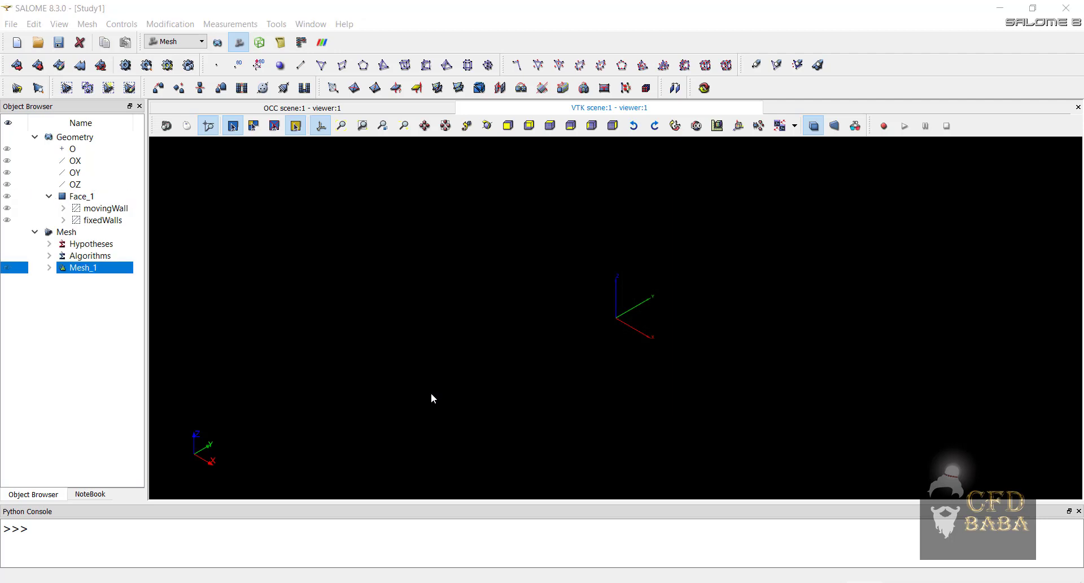
Step: Create element and node groups on Mesh_1 from the movingWall and fixedWalls geometry groups
right_click(86, 270)
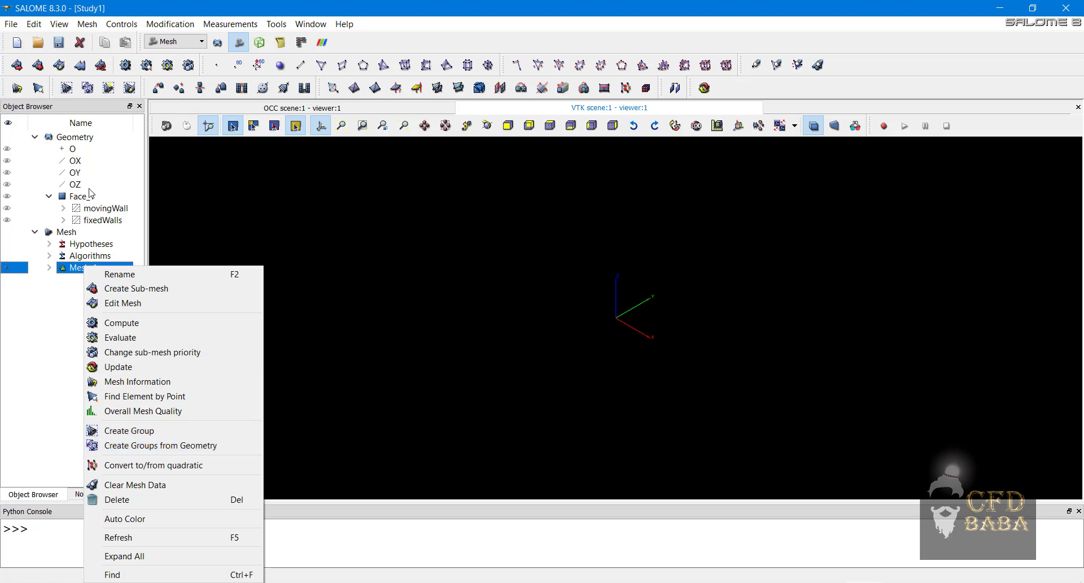
click(148, 448)
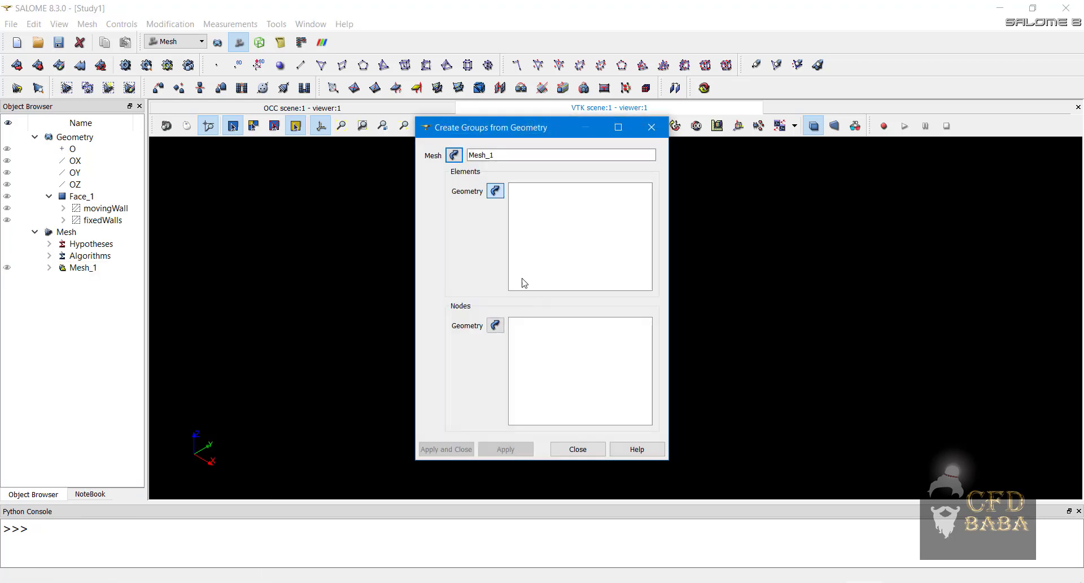
click(110, 210)
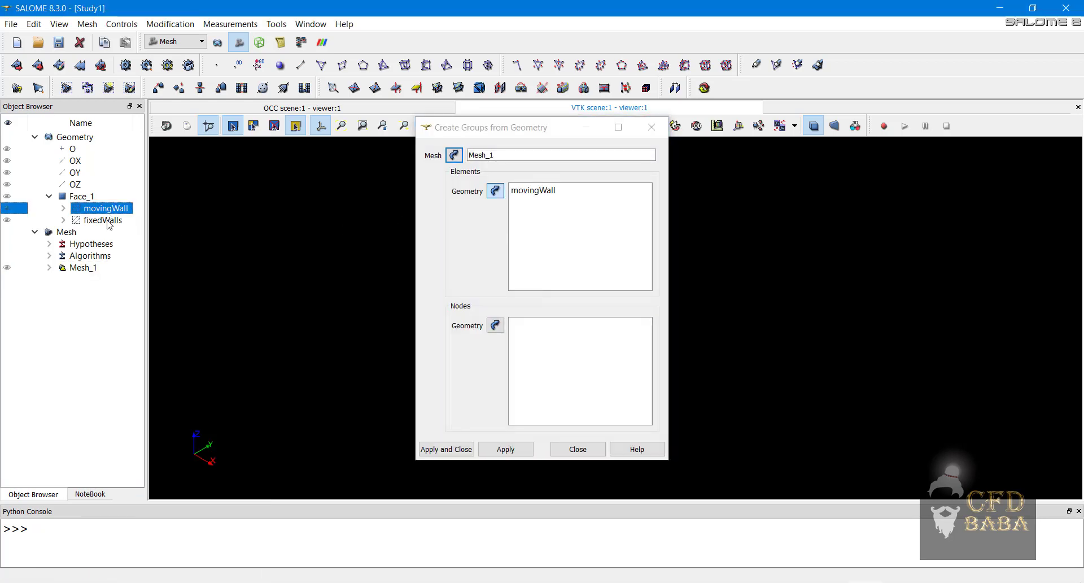
ctrl+click(108, 220)
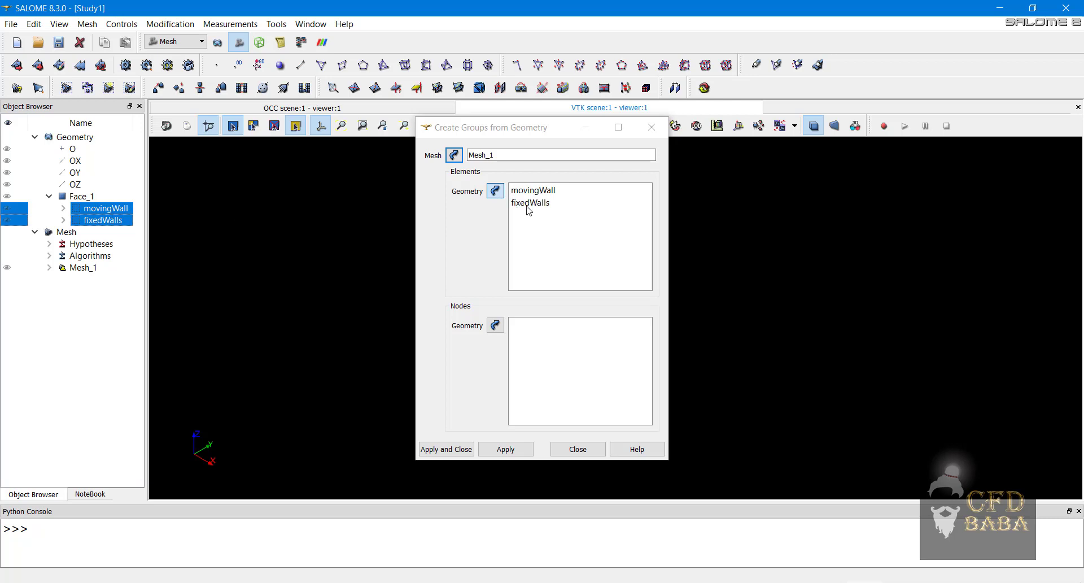
click(496, 325)
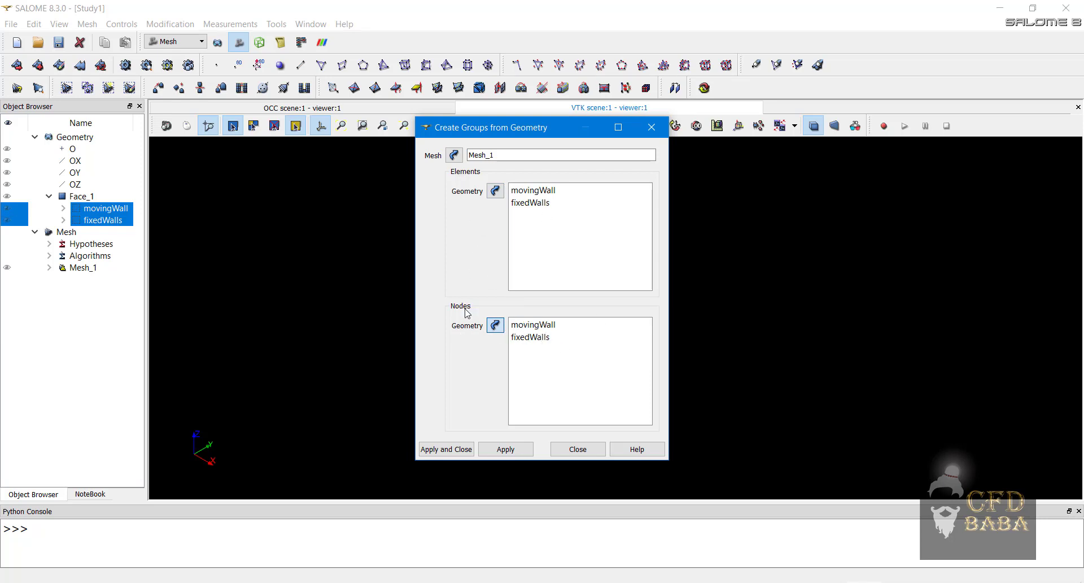
click(446, 449)
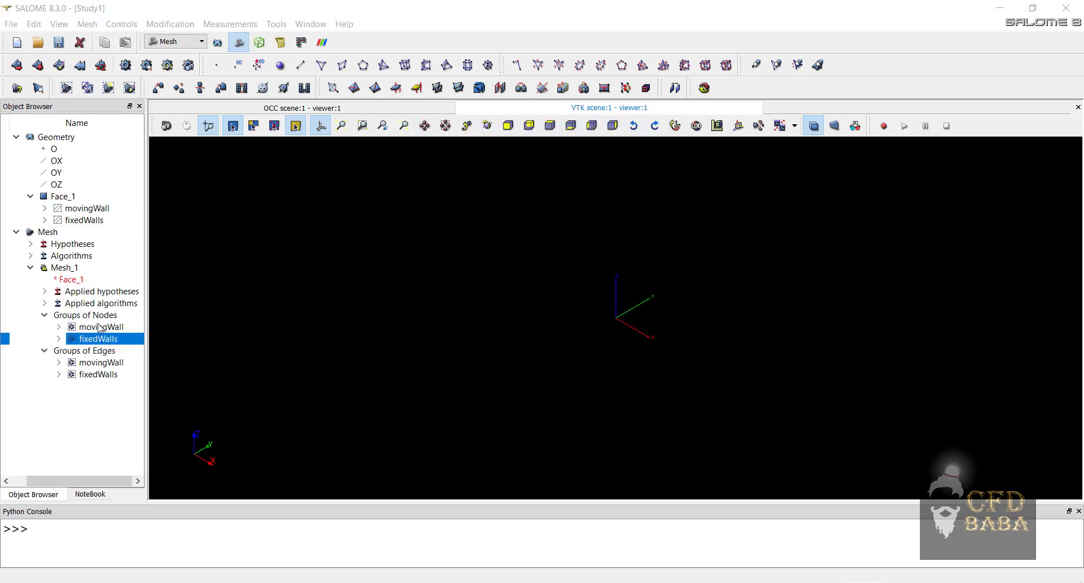
click(99, 328)
click(99, 339)
click(99, 362)
click(99, 374)
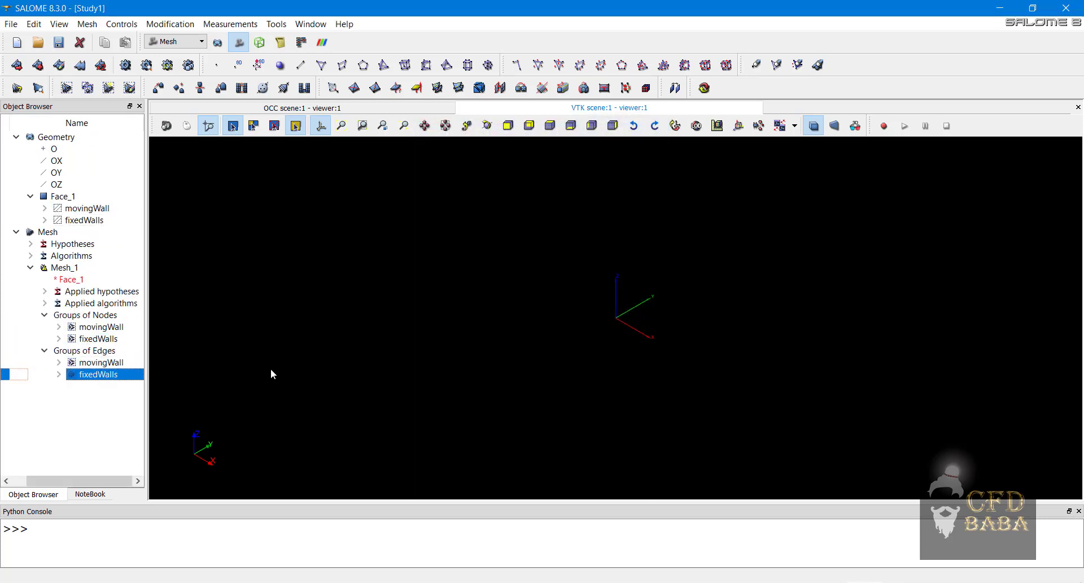
Step: Compute Mesh_1 and dismiss the computation summary
click(60, 271)
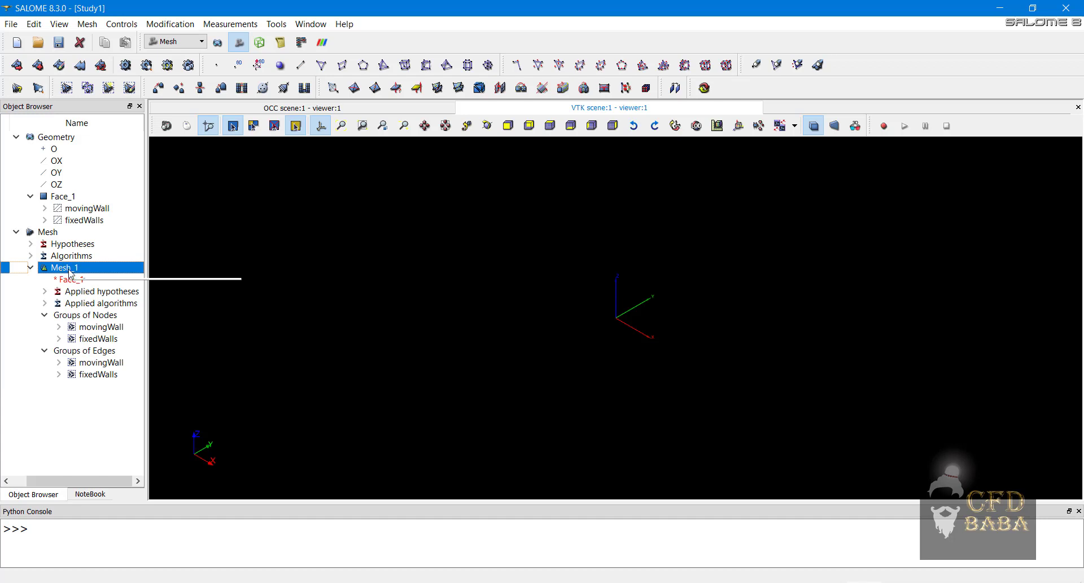
right_click(70, 270)
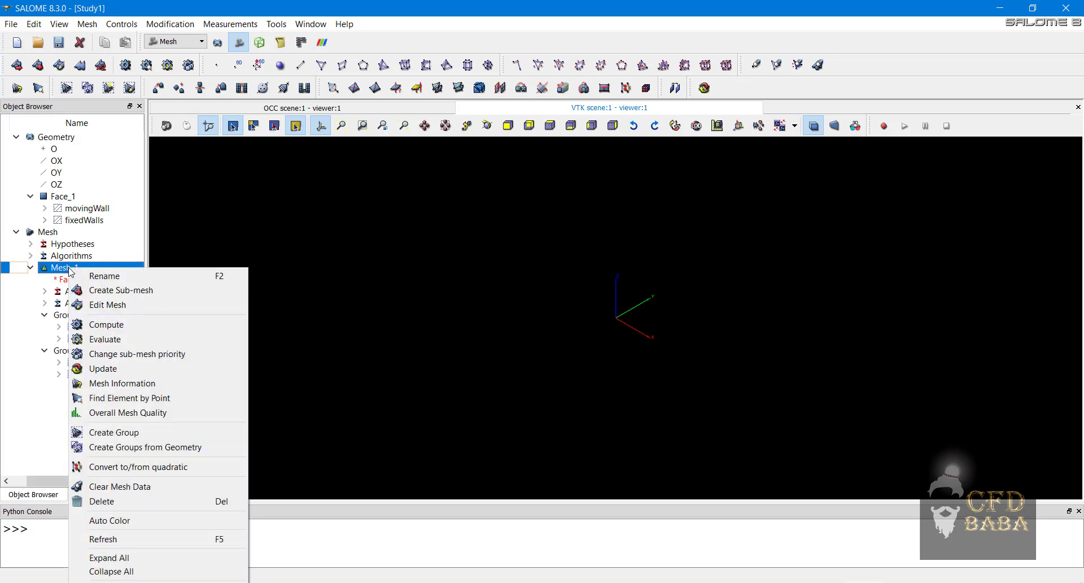
click(107, 324)
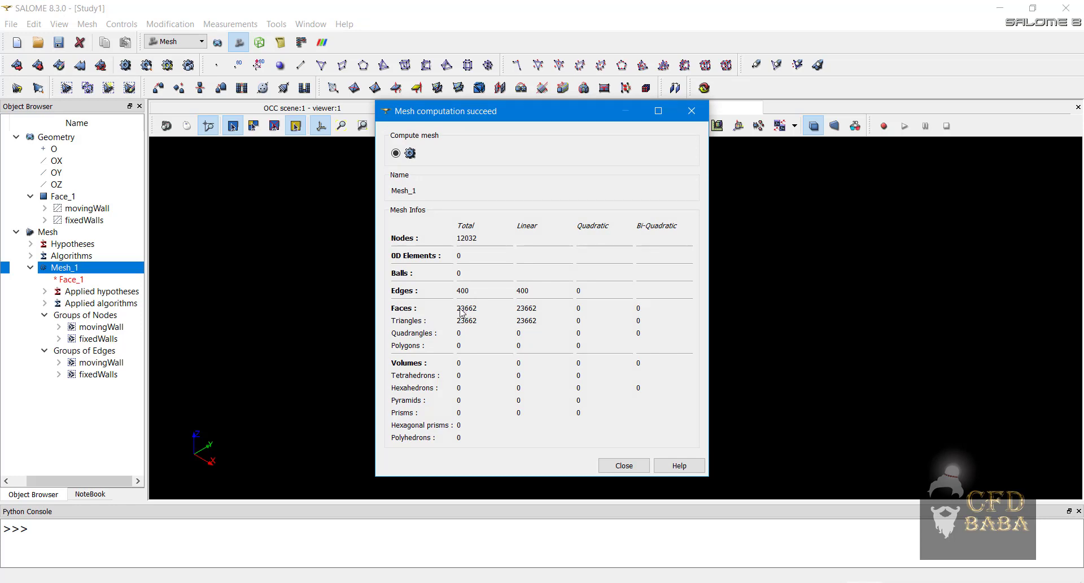
click(623, 467)
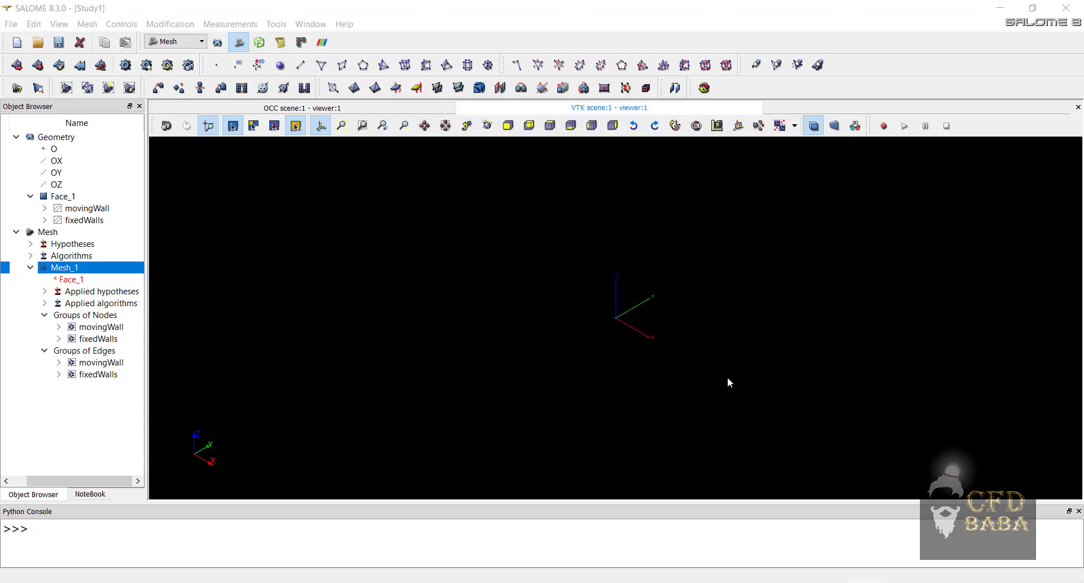
Step: Examine the computed mesh on the square face from an oblique angle and at close range
click(342, 128)
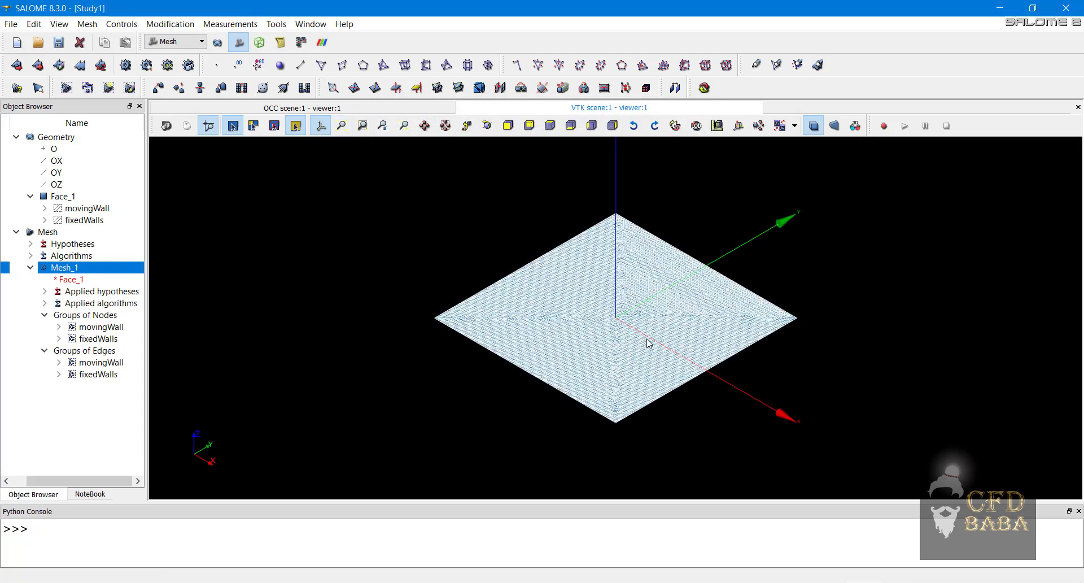
click(186, 127)
drag(649, 316, 608, 303)
scroll(617, 314, up, 6)
scroll(698, 350, down, 8)
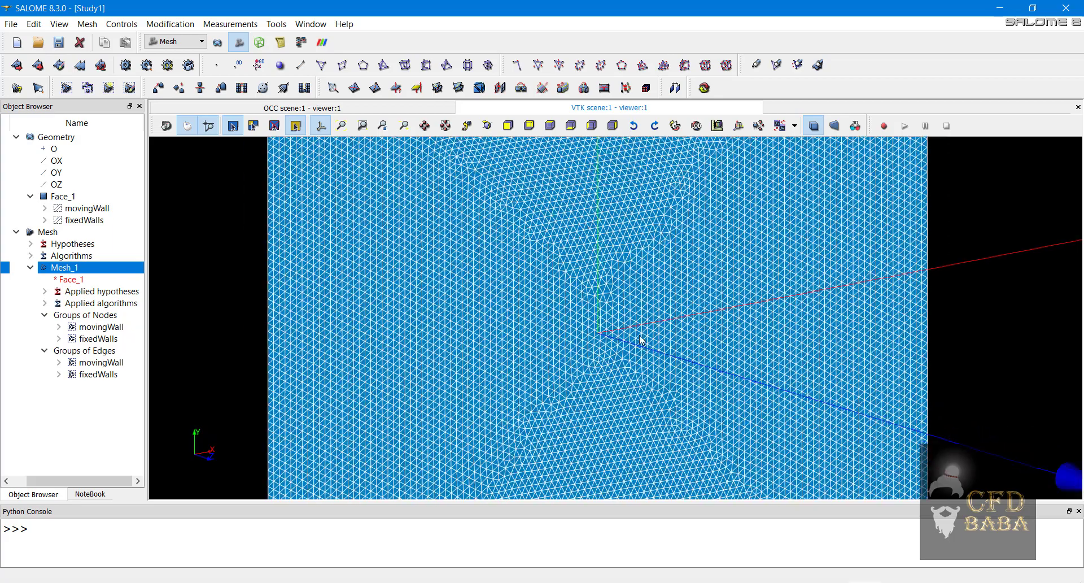
scroll(642, 352, up, 1)
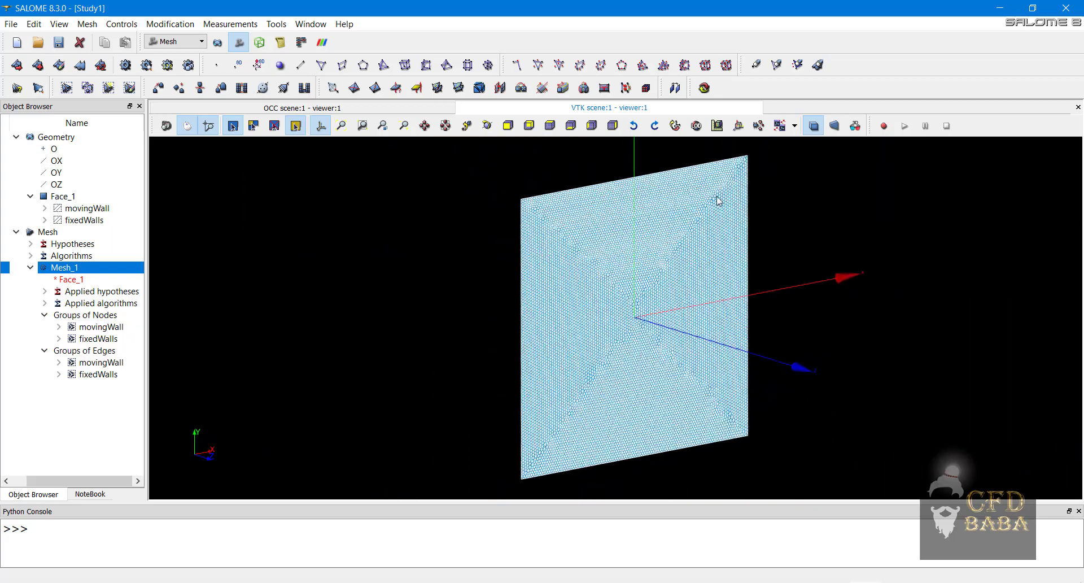
drag(616, 300, 647, 309)
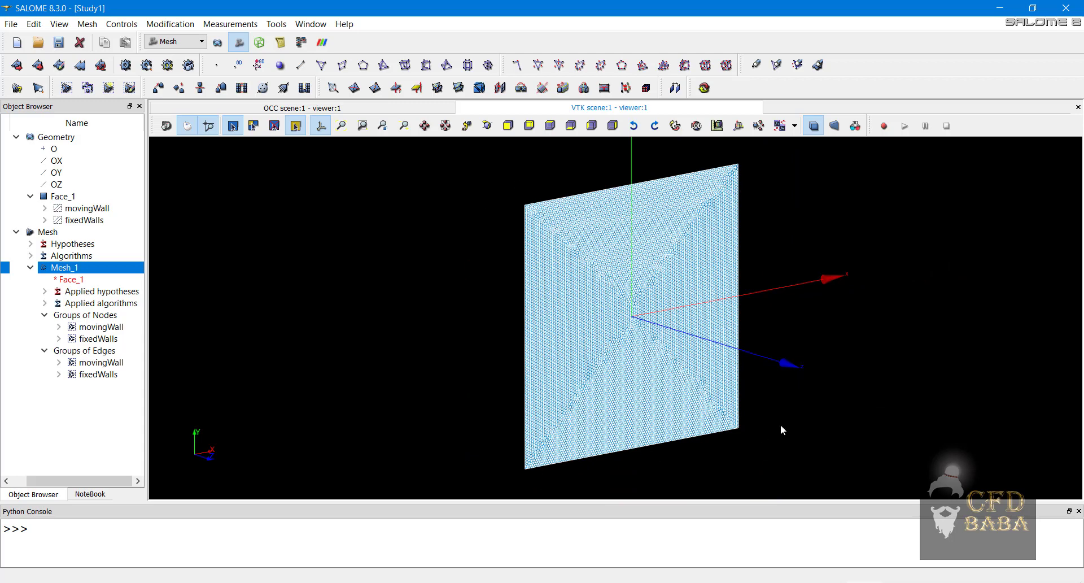
mouse_move(547, 227)
ctrl+right_down()
mouse_move(738, 273)
mouse_move(676, 259)
mouse_move(605, 215)
mouse_move(549, 214)
ctrl+right_up()
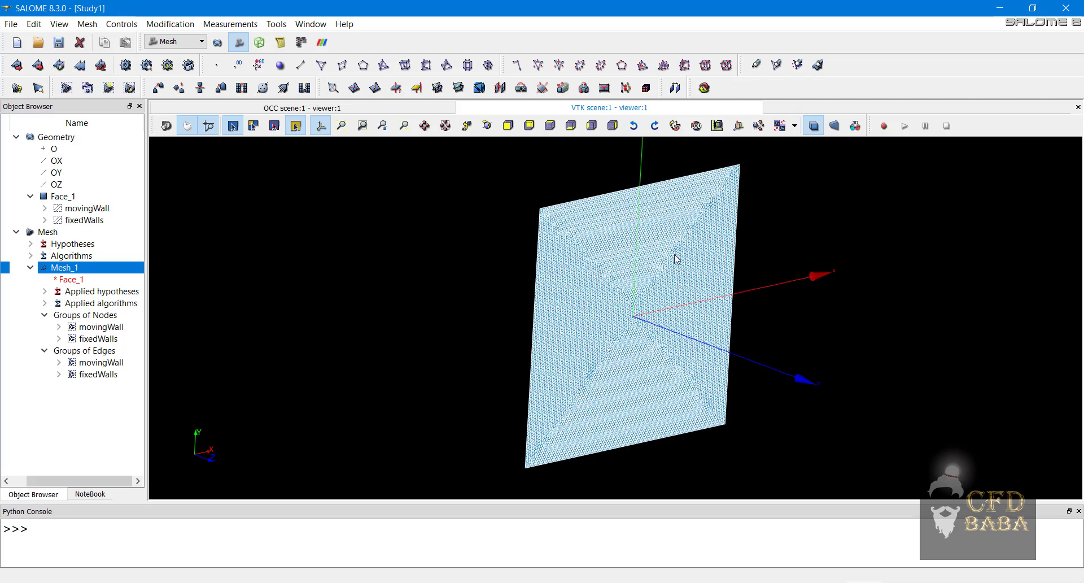
ctrl+right_drag(779, 249, 755, 242)
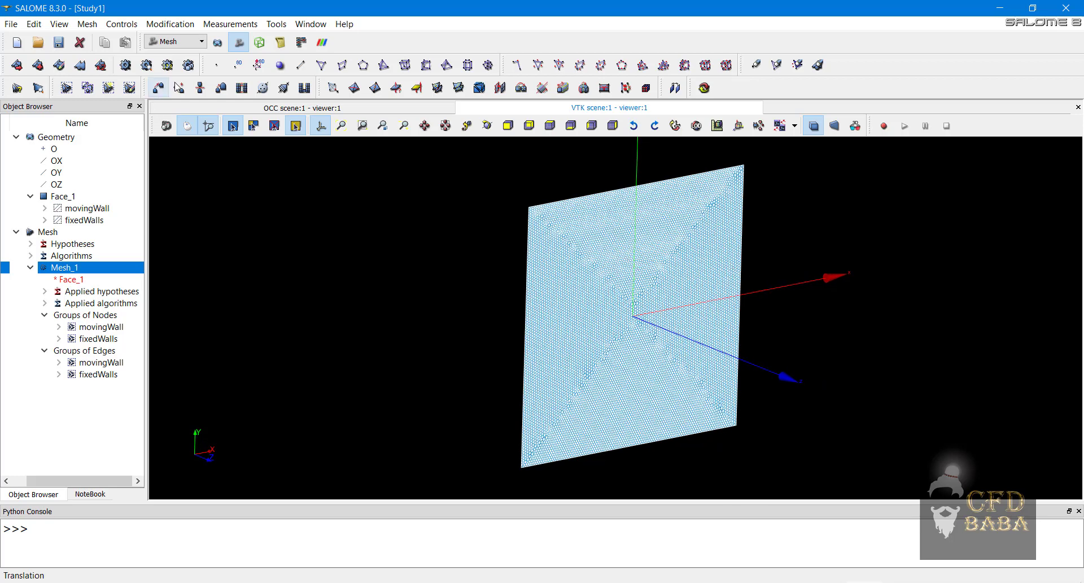
Step: Start a mesh Extrusion with the whole Mesh_1 assigned as its nodes, edges and faces
click(180, 25)
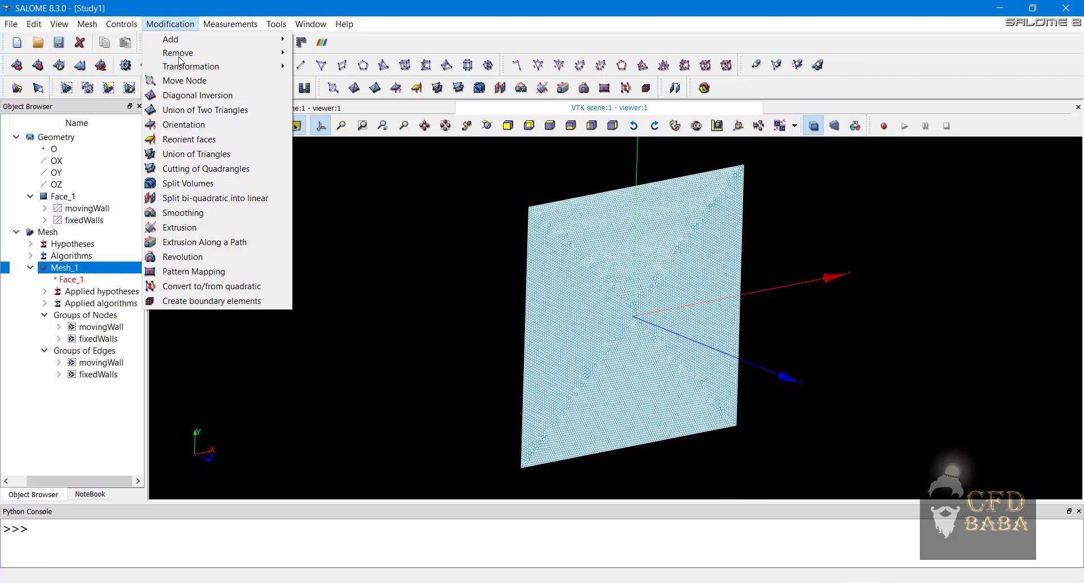
click(195, 228)
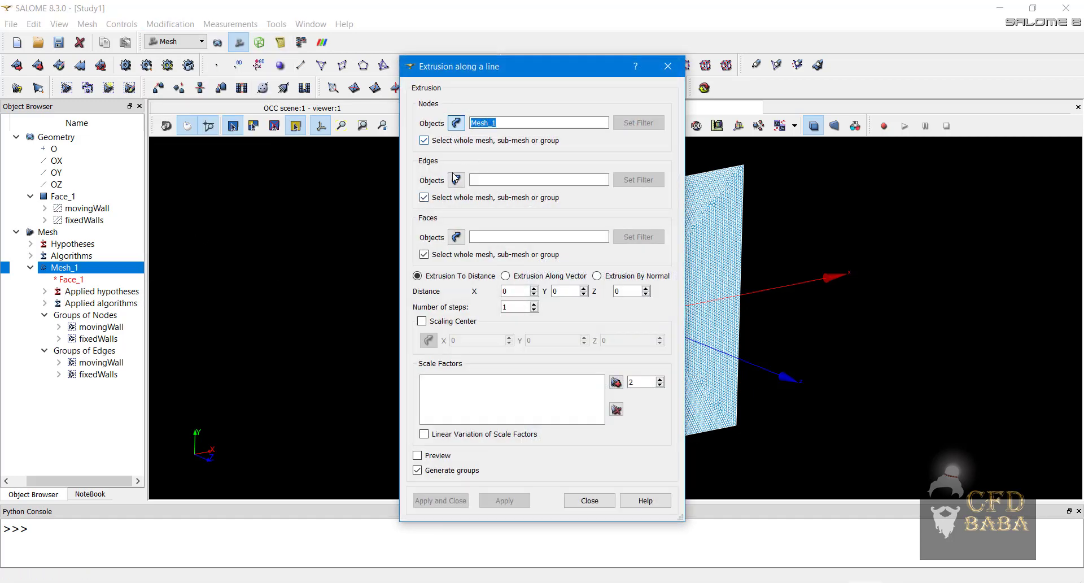
click(455, 180)
click(456, 238)
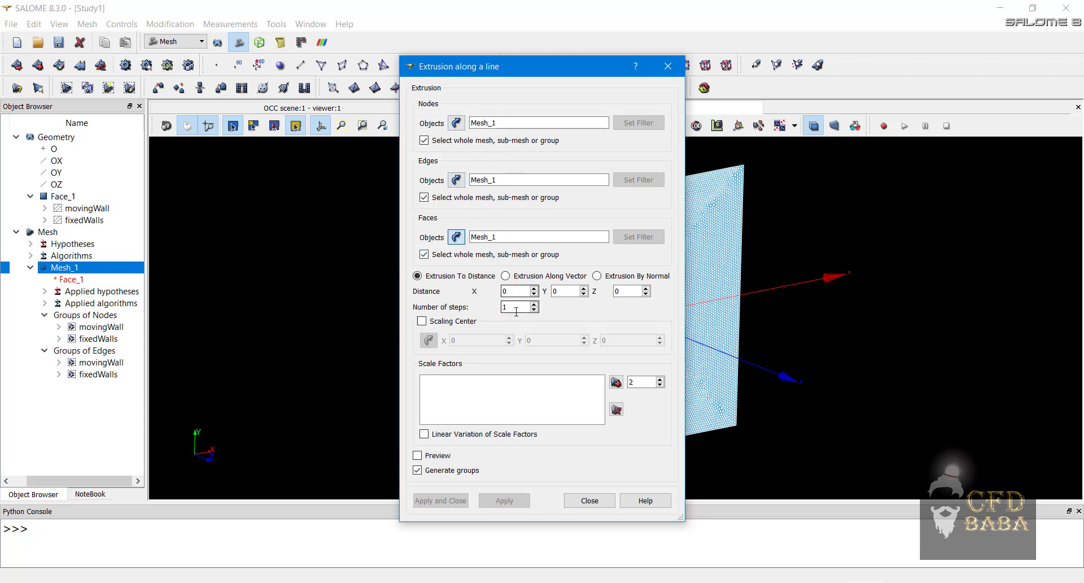
Step: Set the extrusion distance to 0.01 along Z and preview the extruded mesh
drag(557, 72, 306, 48)
double_click(377, 266)
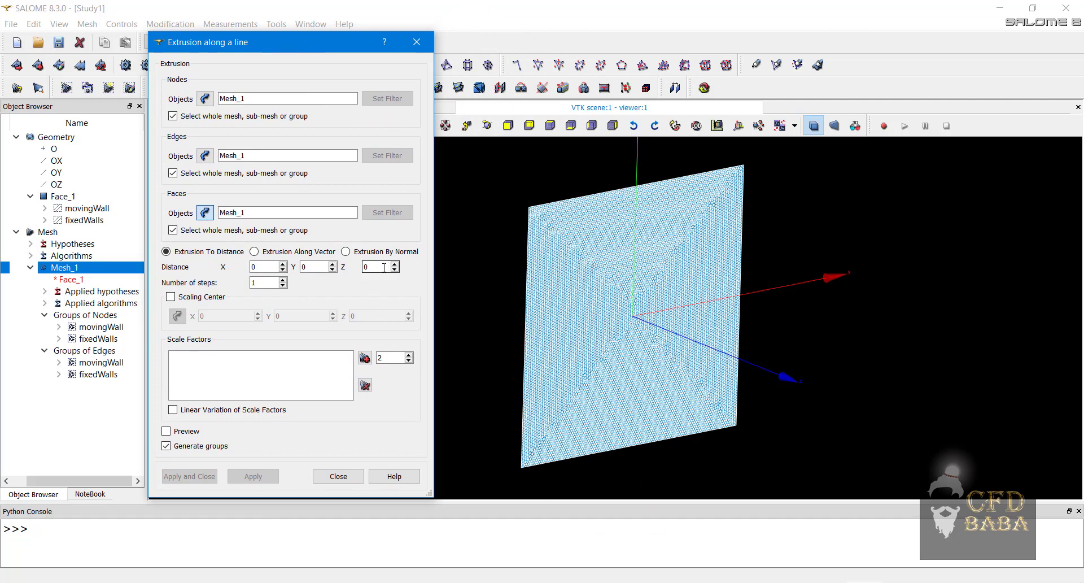
text(0.01)
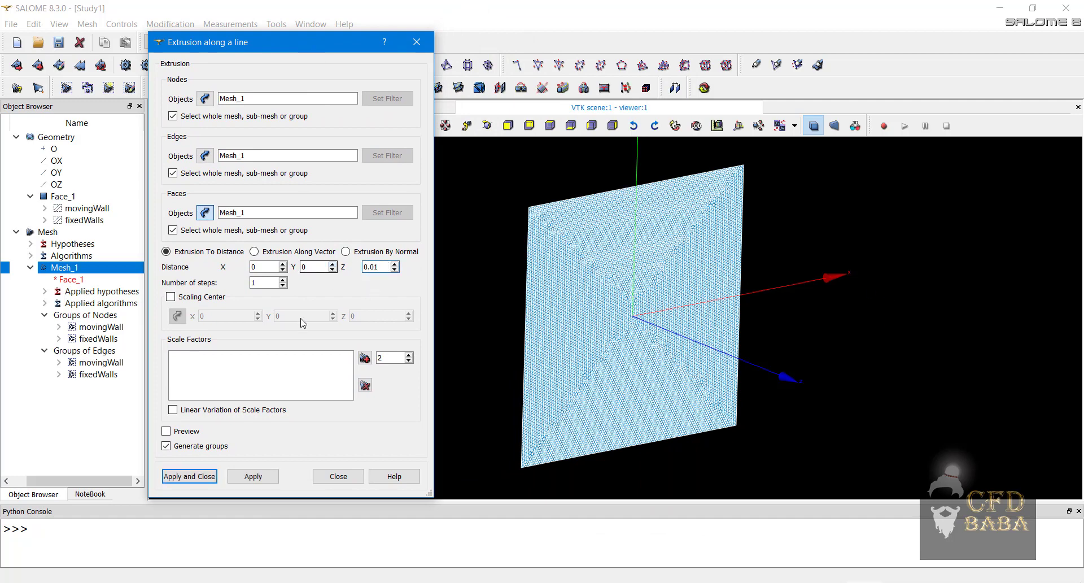
click(165, 431)
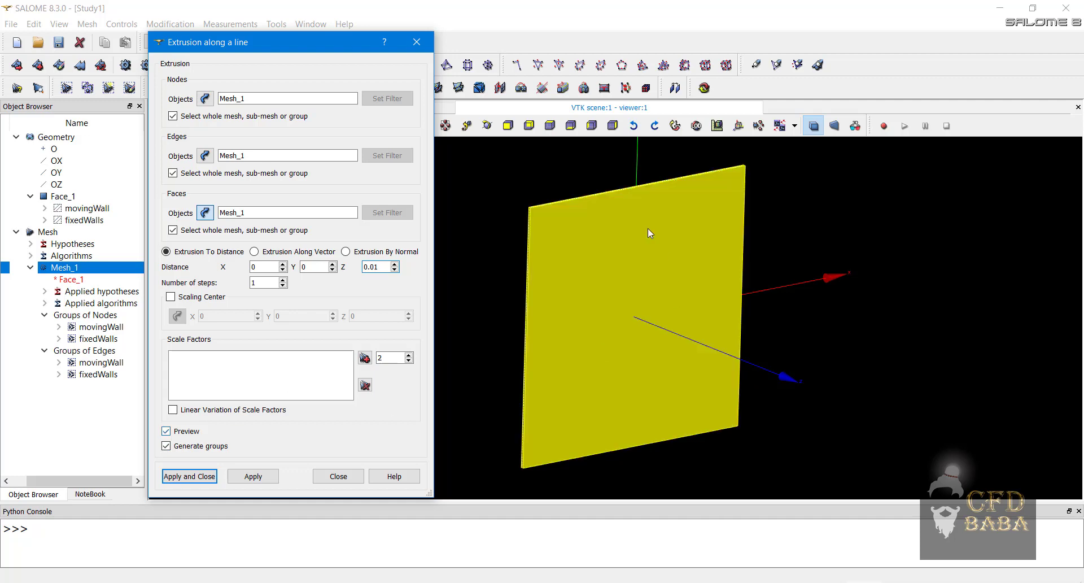
scroll(525, 207, up, 5)
scroll(531, 203, up, 4)
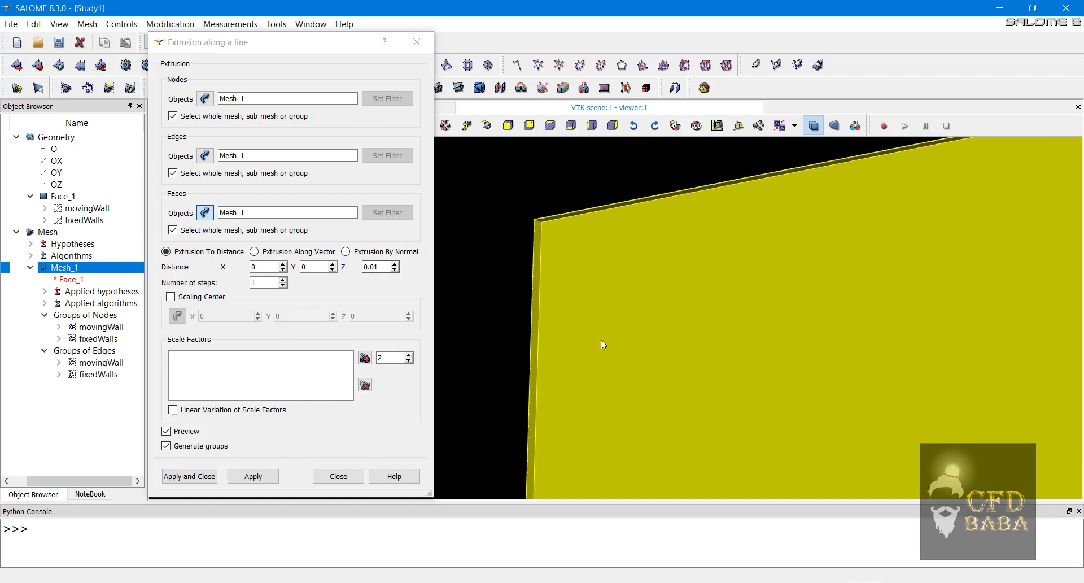
Step: Apply the previewed 0.01 Z extrusion to Mesh_1 with group generation enabled and close the dialog
scroll(600, 340, down, 5)
scroll(619, 291, down, 4)
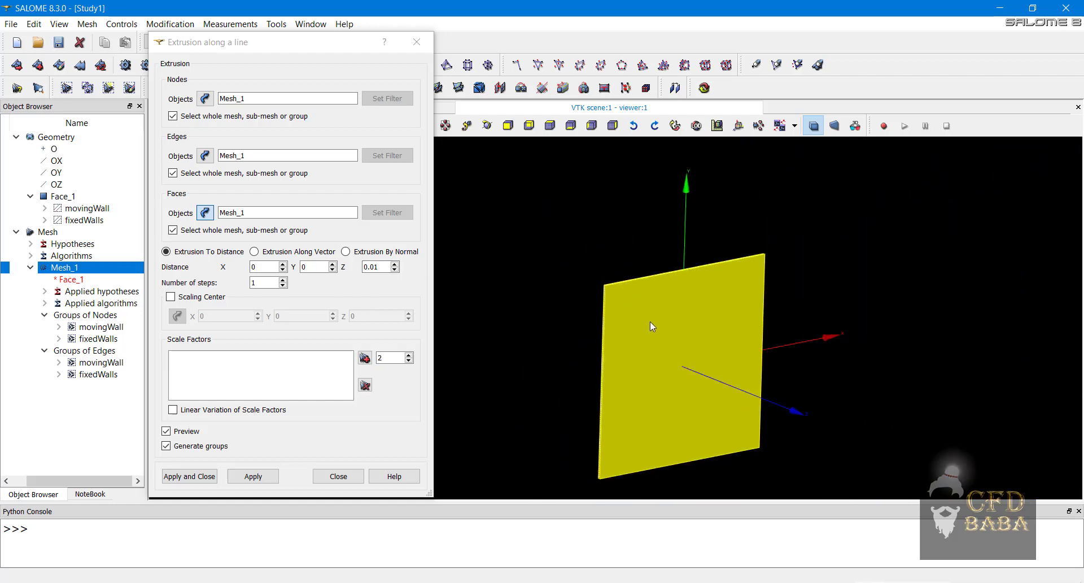
click(204, 477)
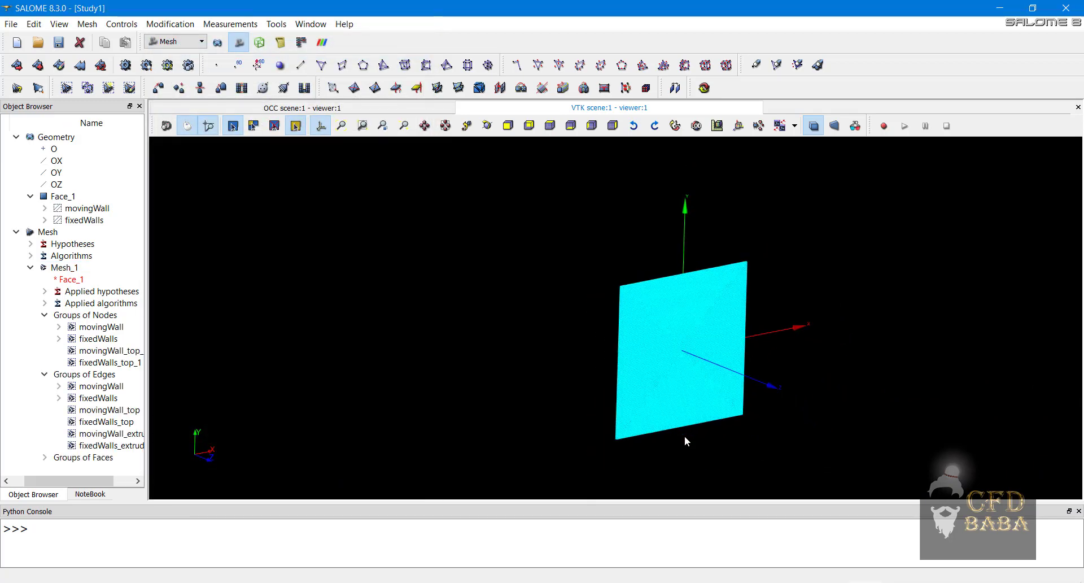
Step: Expand Mesh_1's face groups and widen the object tree so the full group names can be read
scroll(705, 354, up, 3)
click(44, 456)
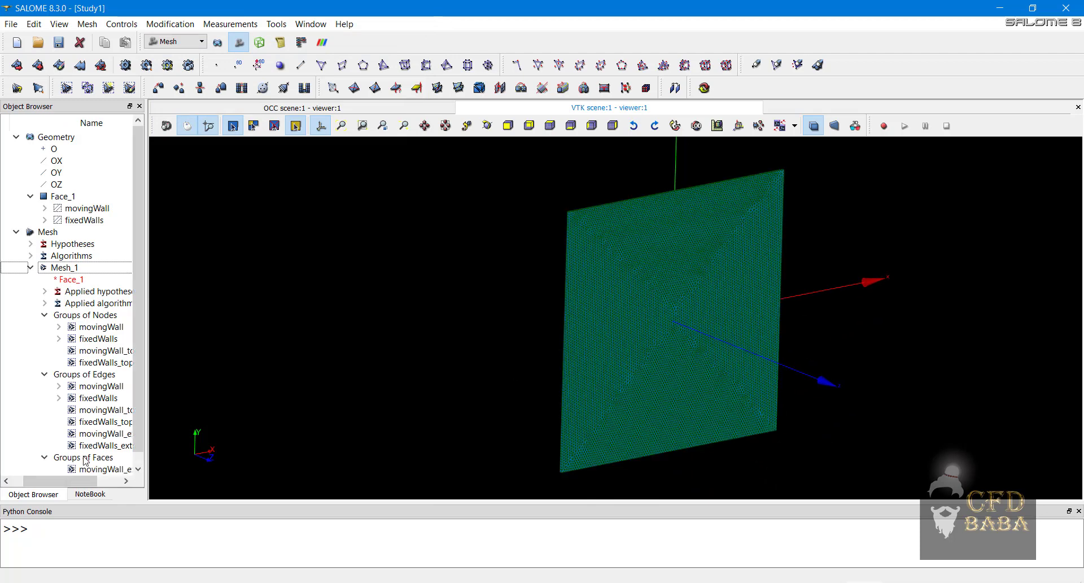
scroll(90, 458, down, 1)
click(103, 458)
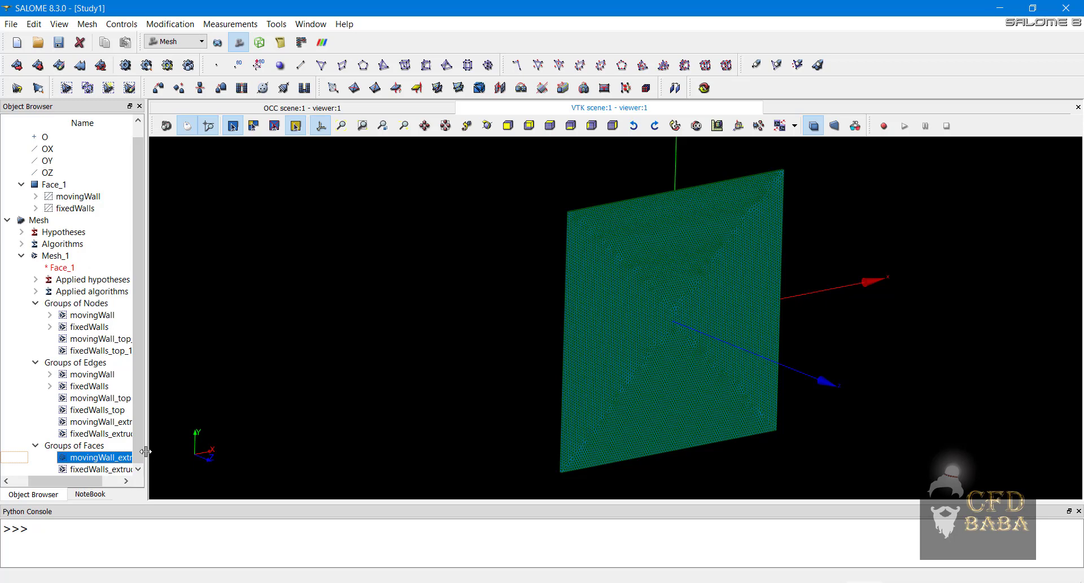
drag(148, 451, 186, 451)
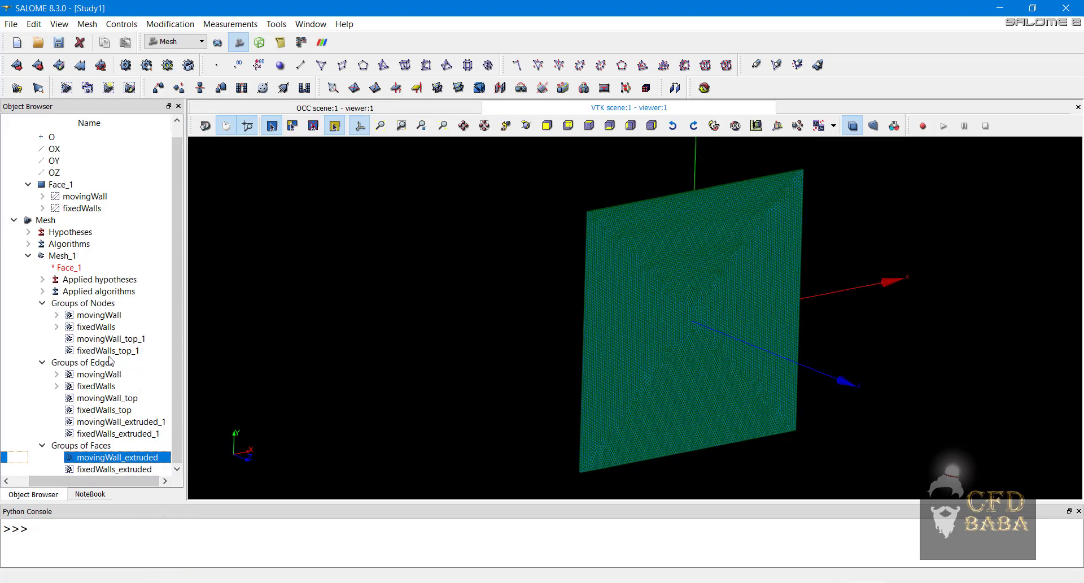
Step: Delete all four node groups of Mesh_1, from movingWall through fixedWalls_top_1
click(98, 316)
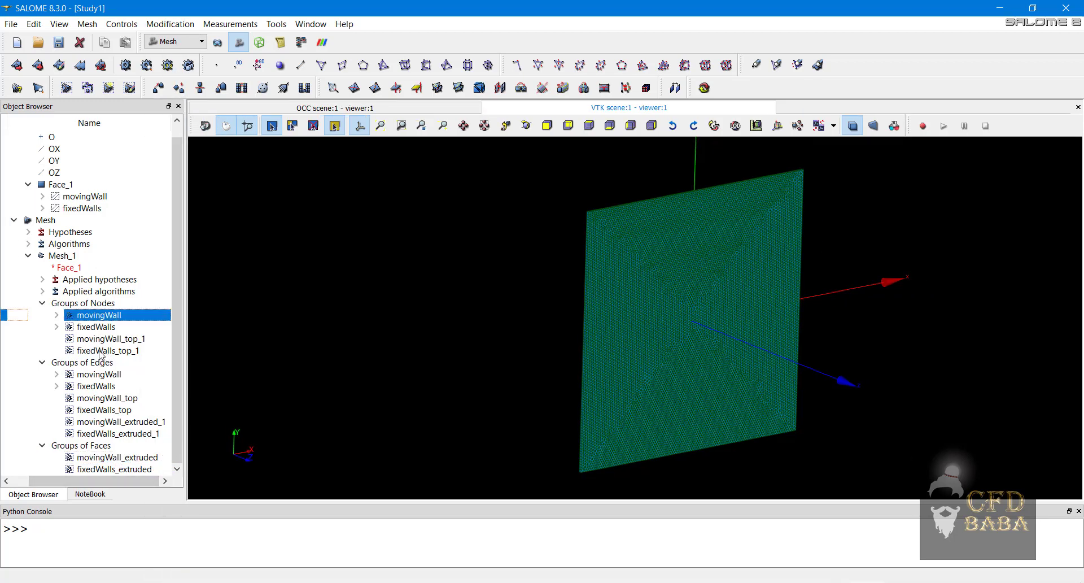
shift+click(100, 351)
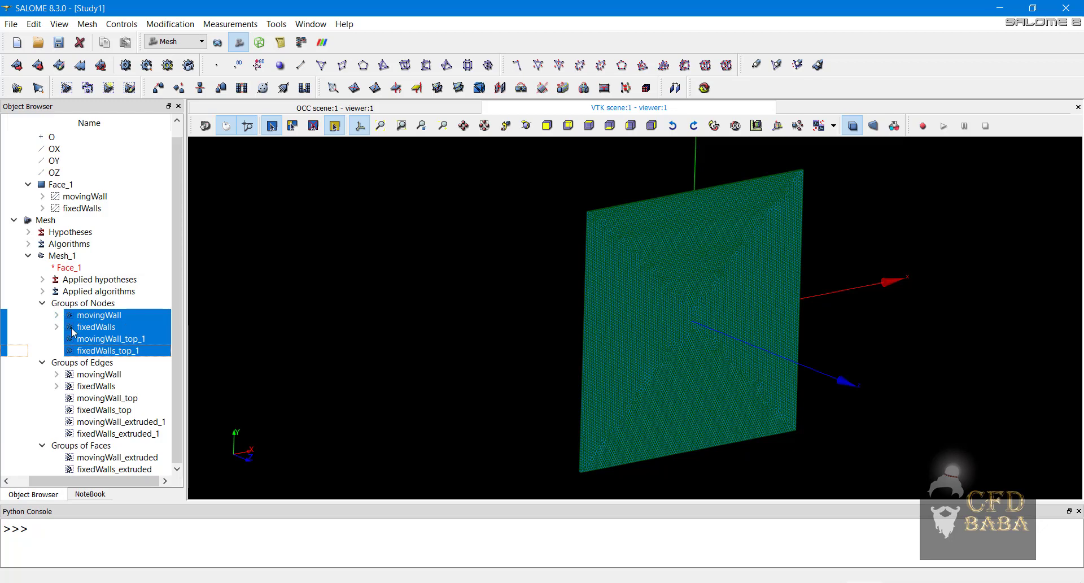
right_click(95, 333)
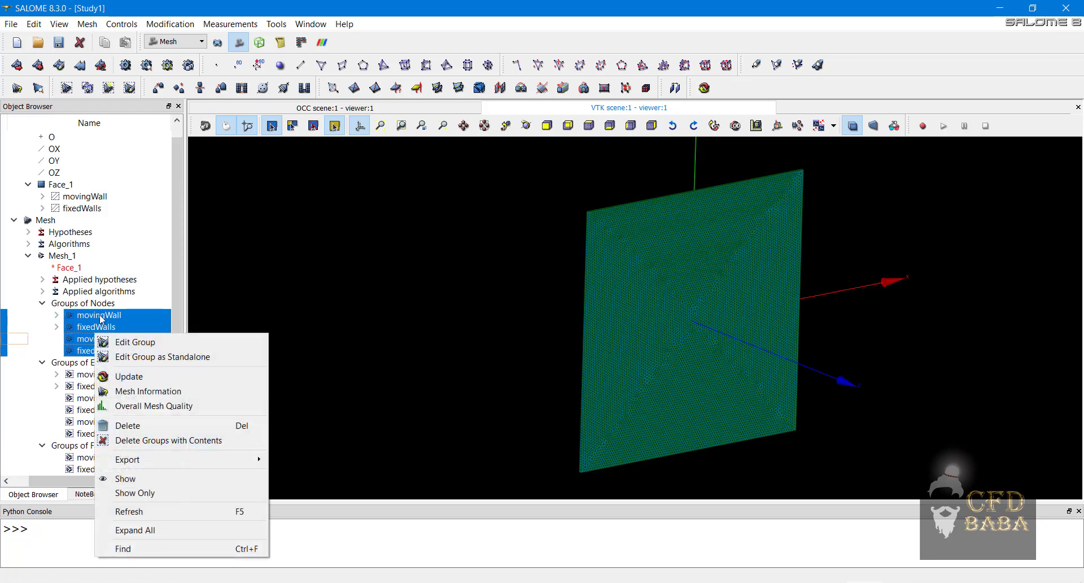
click(144, 425)
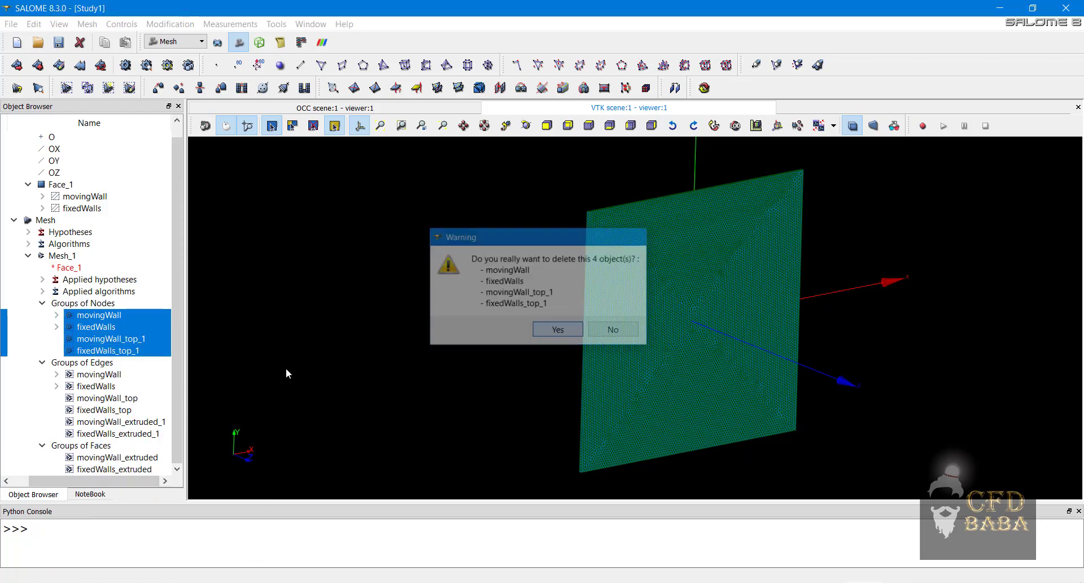
key(Return)
Step: Delete all six edge groups of Mesh_1, from movingWall through fixedWalls_extruded_1
click(113, 339)
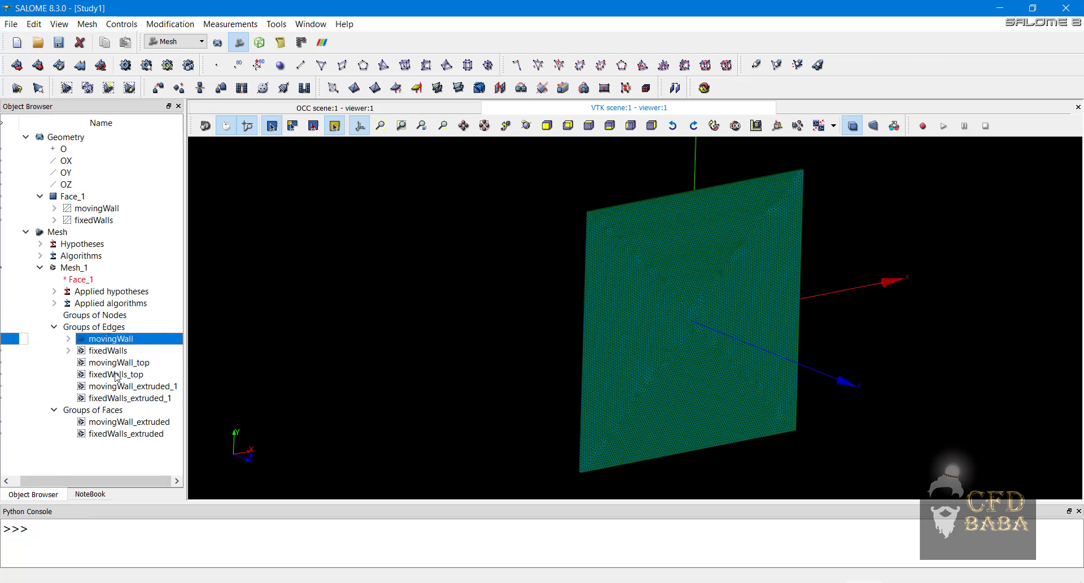
shift+click(119, 397)
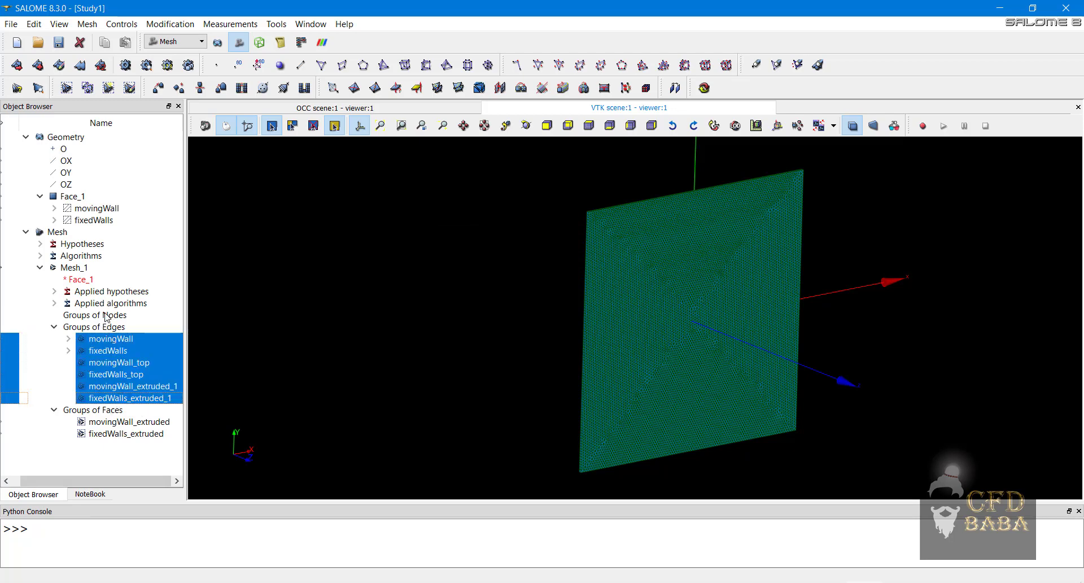
right_click(119, 365)
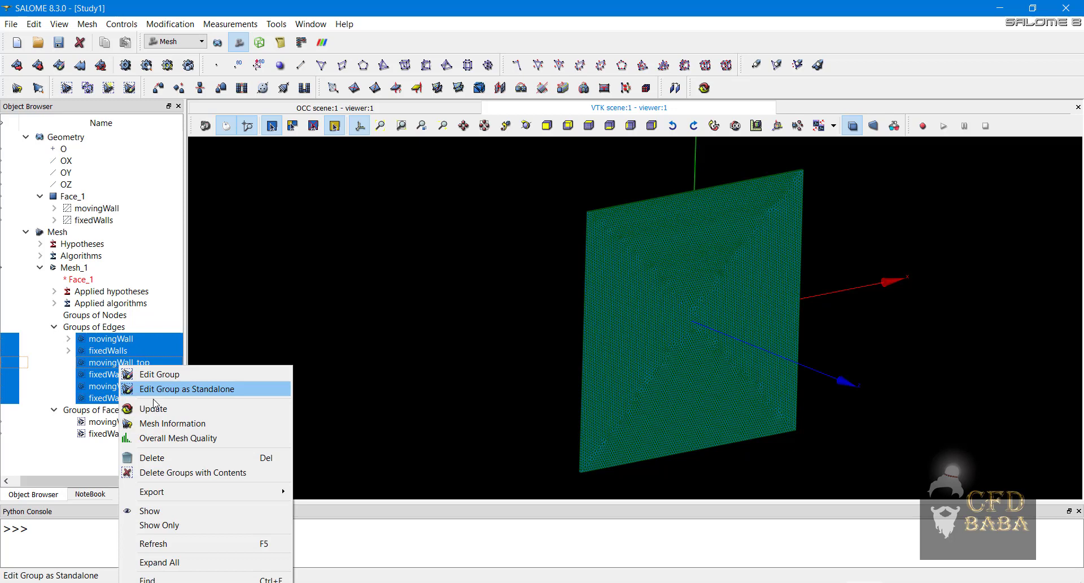
click(158, 457)
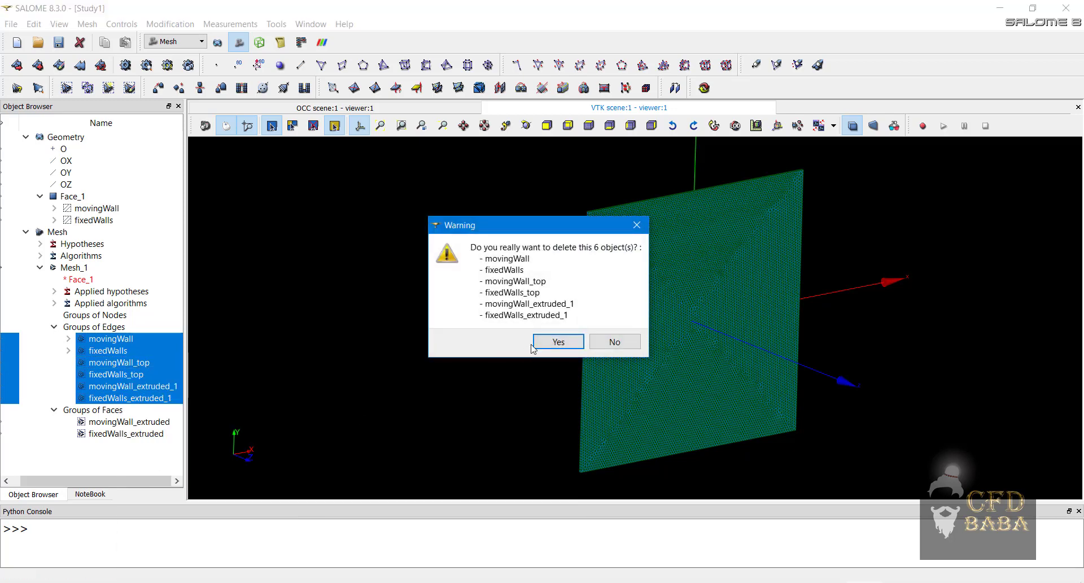
click(552, 345)
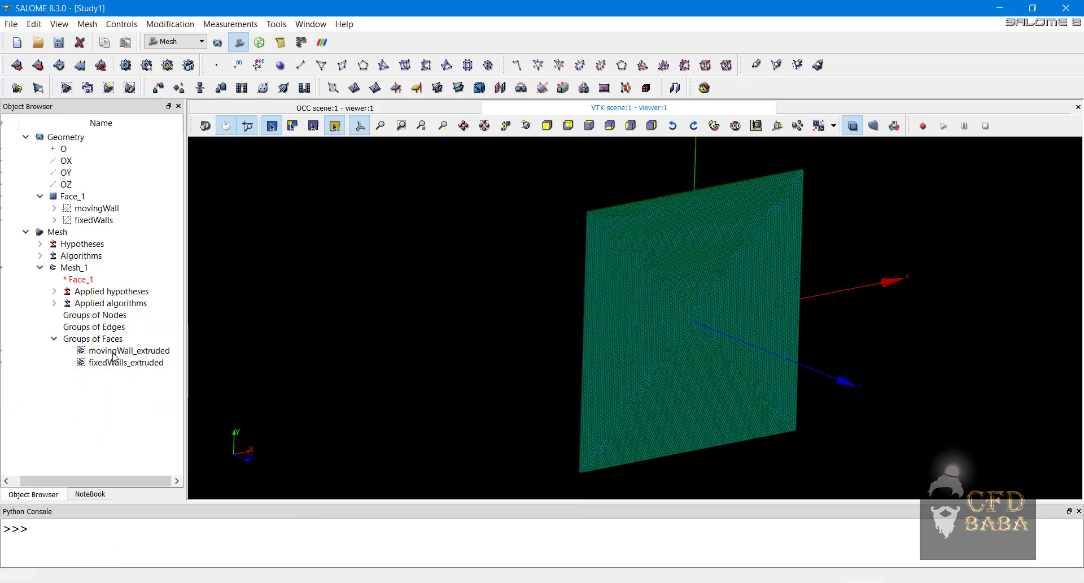
Step: Rename the face group movingWall_extruded as movingWall
click(114, 351)
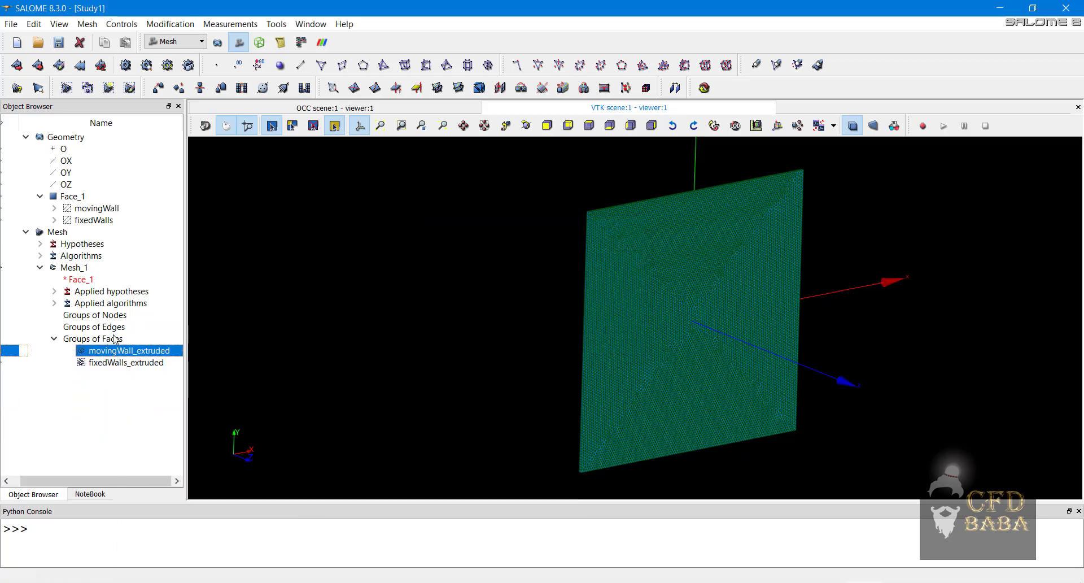
click(130, 362)
click(121, 352)
right_click(118, 351)
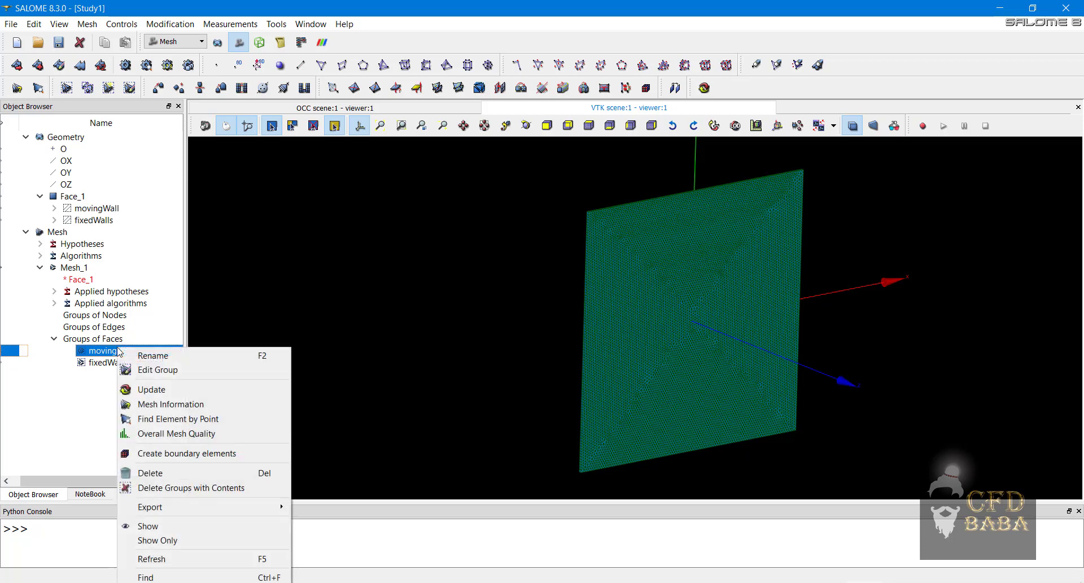
click(149, 355)
key(End)
key(BackSpace)
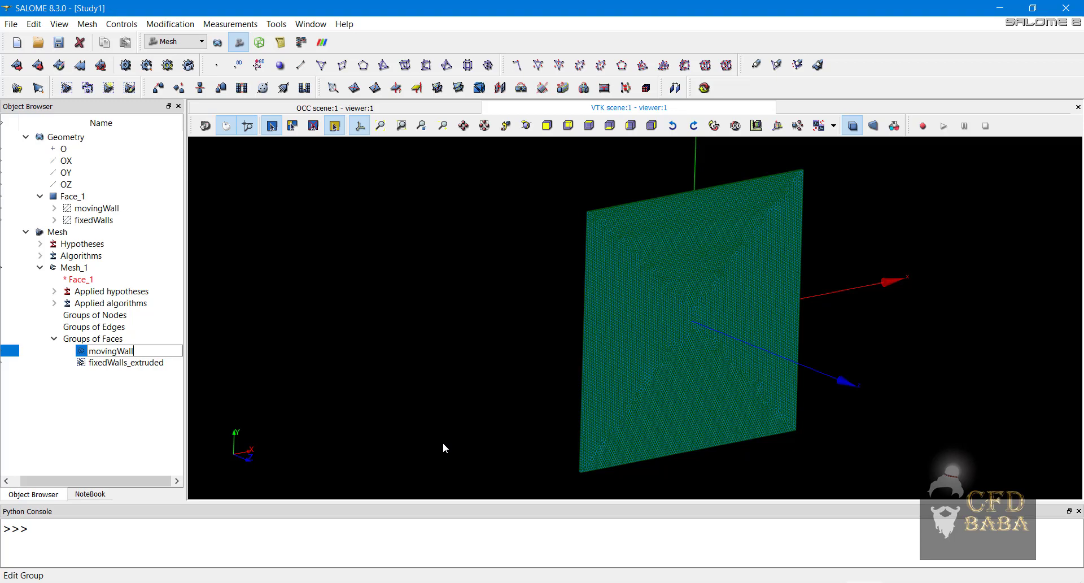
key(Return)
Step: Rename the face group fixedWalls_extruded as fixedWalls
click(130, 363)
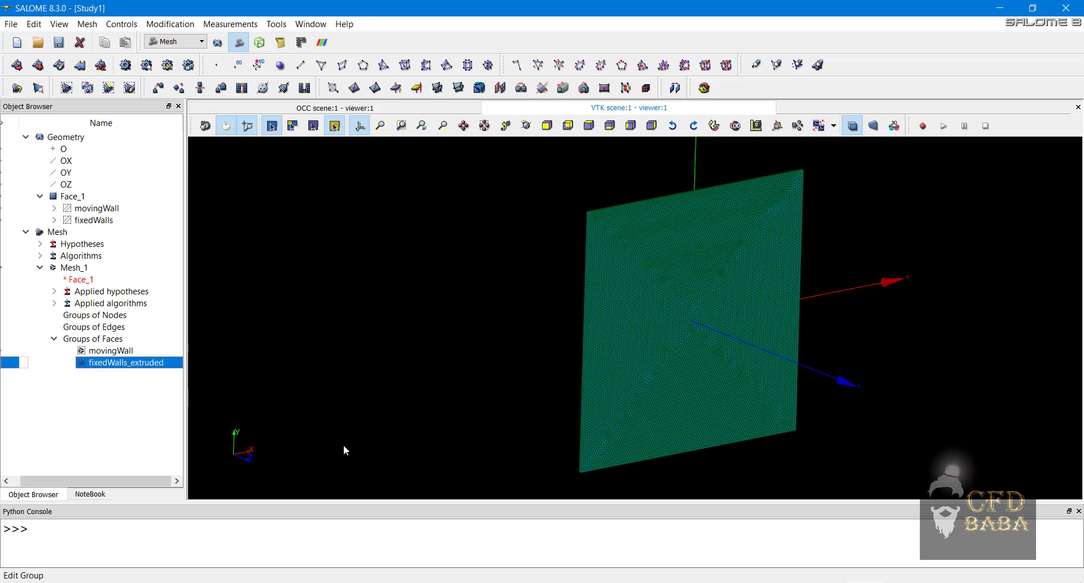
key(F2)
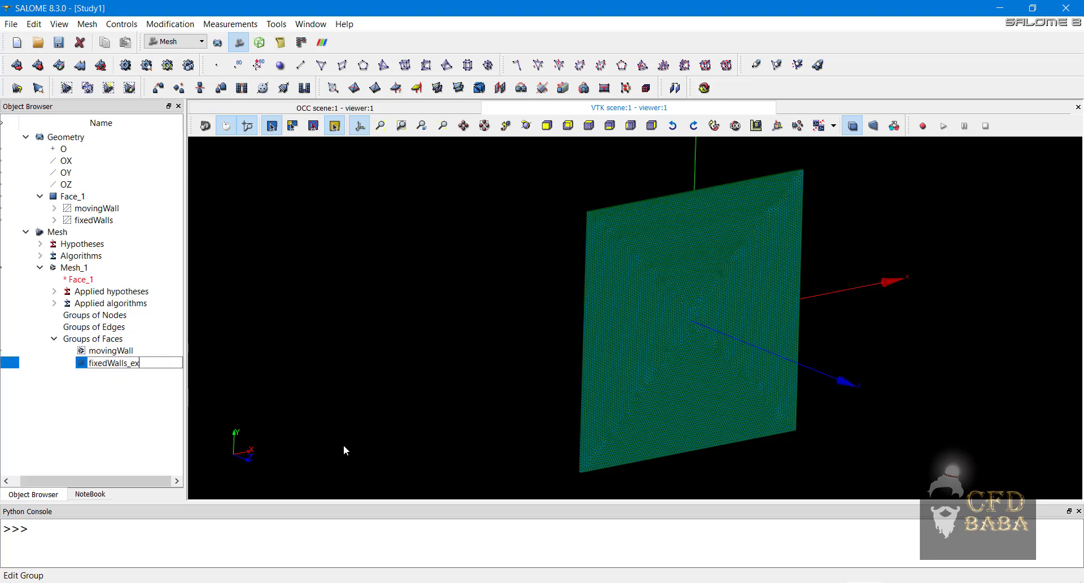
key(BackSpace)
key(BackSpace)
key(BackSpace)
key(Return)
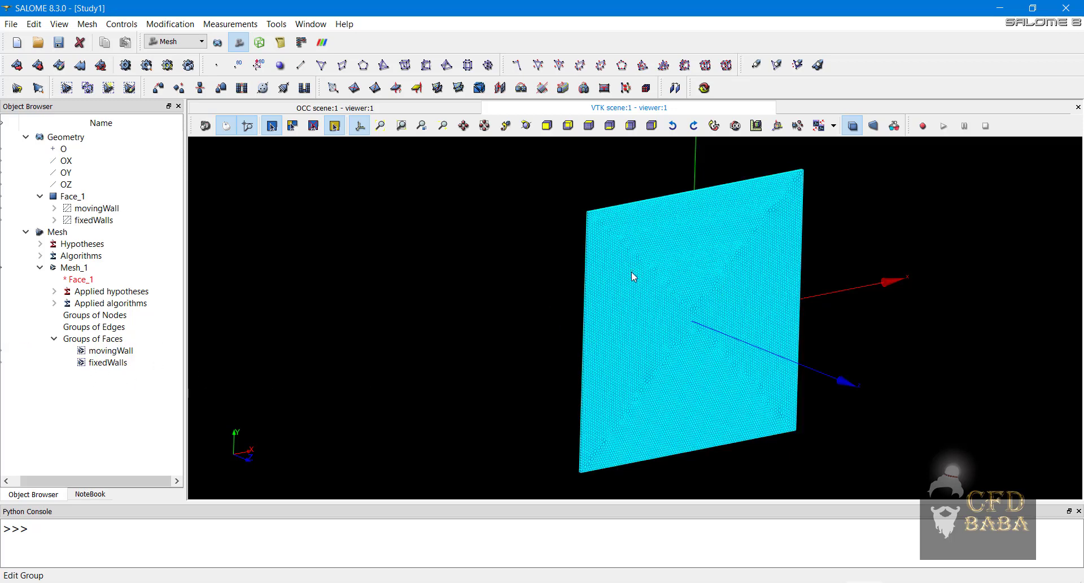
Step: Start exporting Mesh_1 as a UNV file
right_click(73, 267)
mouse_move(128, 286)
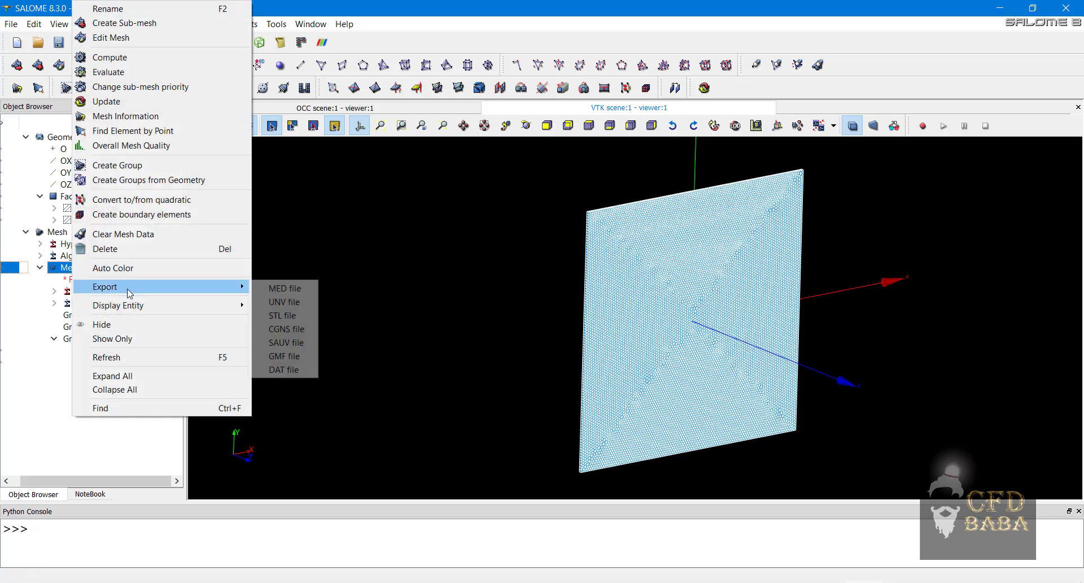
click(283, 302)
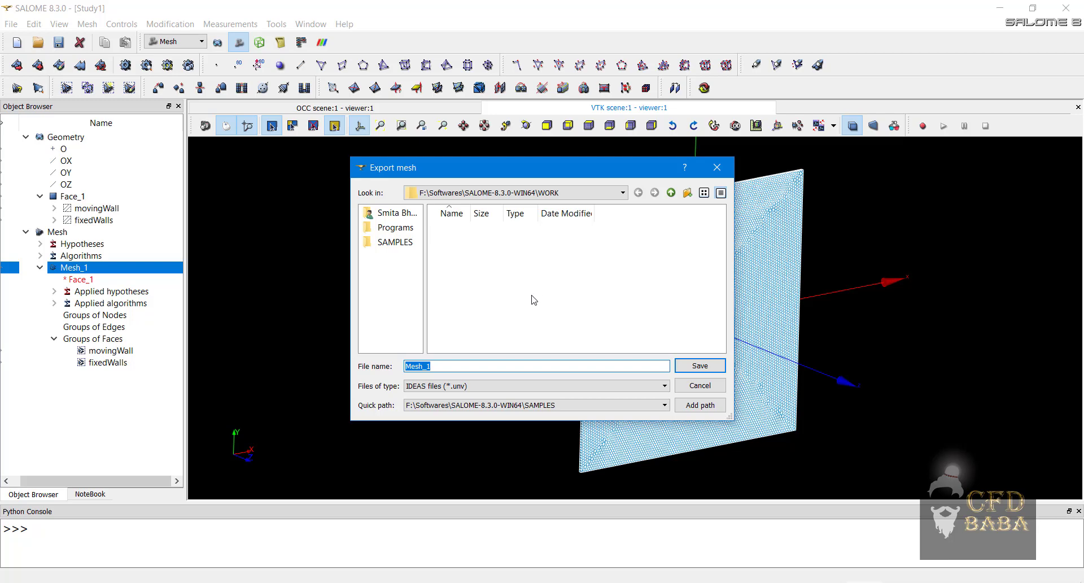
Step: Switch to File Explorer, create a folder named 2_lid_driven_cavity inside the OPENFOAM folder, and open it
mouse_move(485, 581)
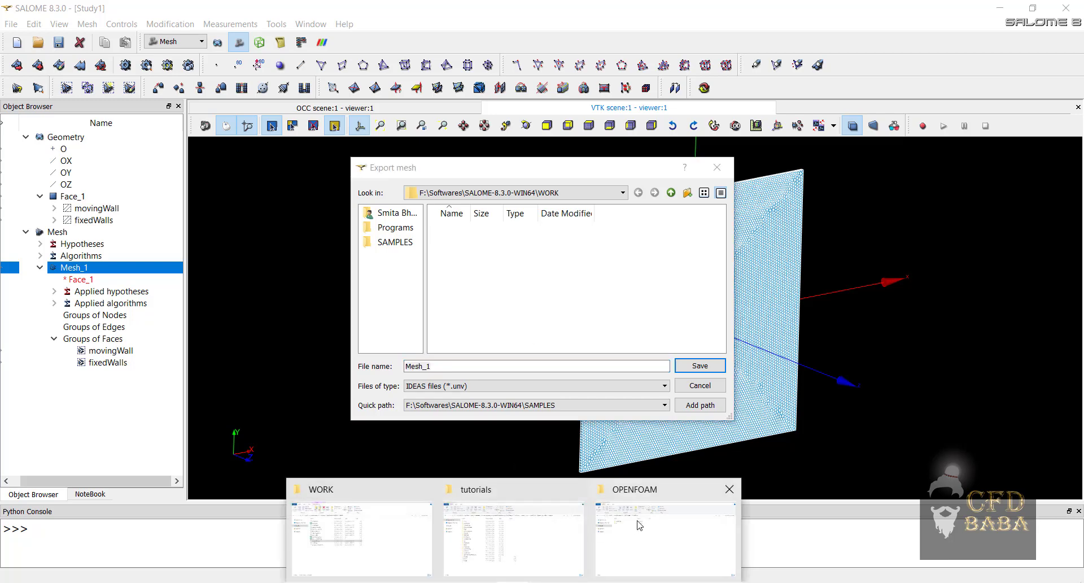
click(575, 508)
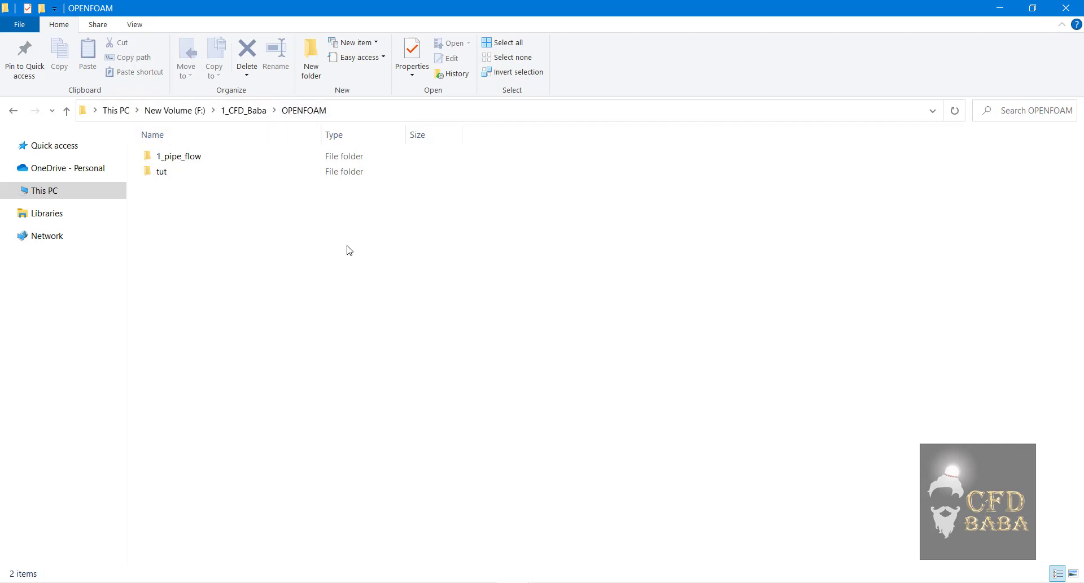
click(314, 66)
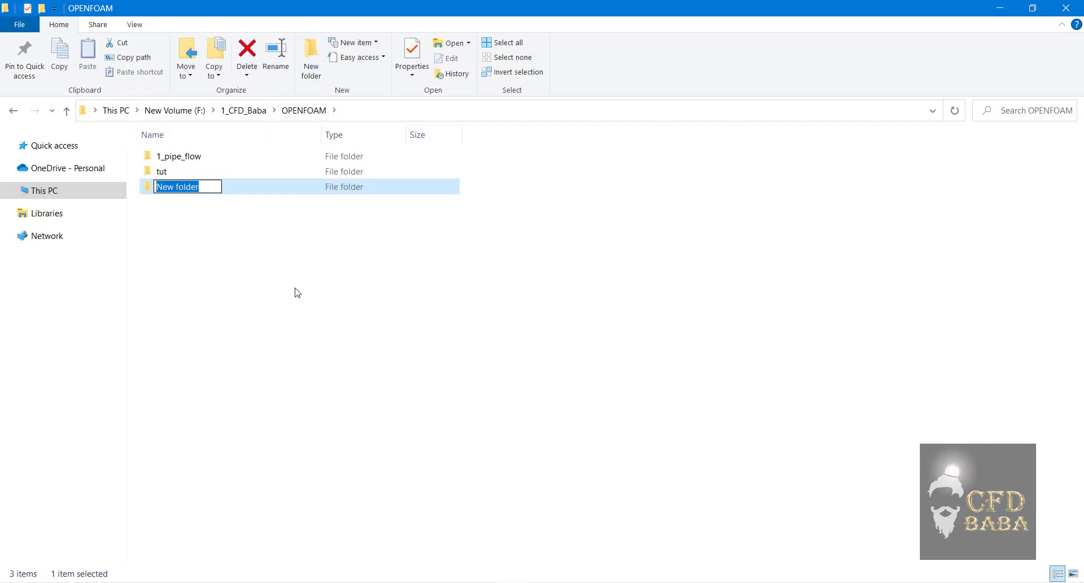
text(2_)
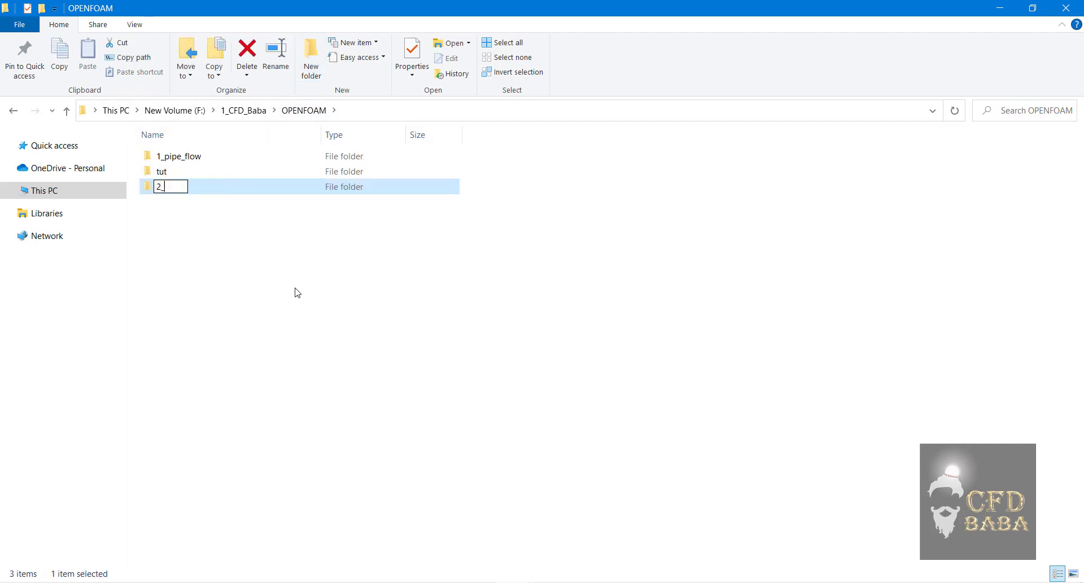
text(lid_driven_cavity)
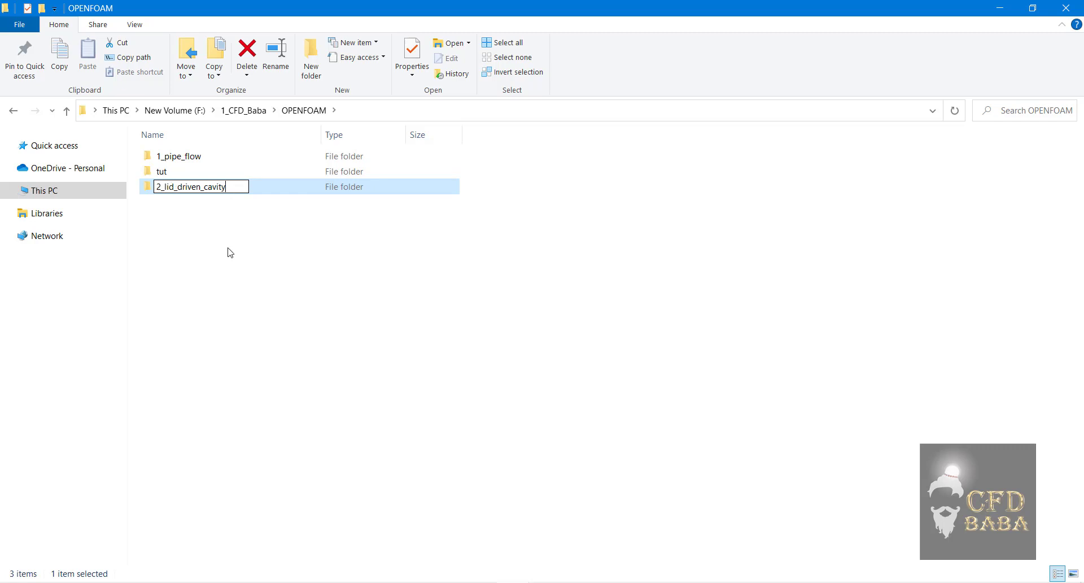
key(Return)
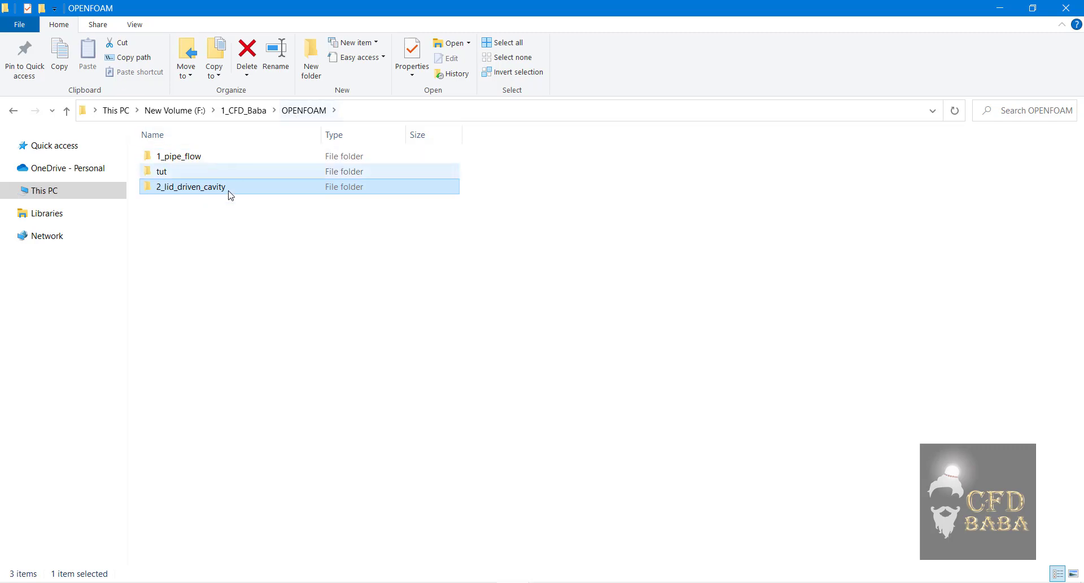
double_click(200, 190)
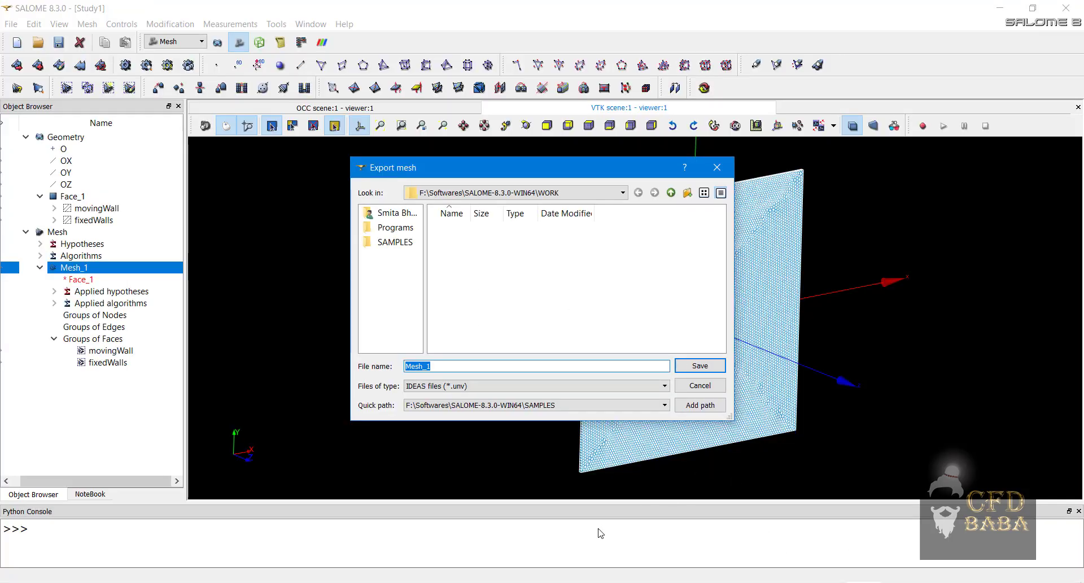
Step: Set the mesh export location in SALOME to F:\1_CFD_Baba\OPENFOAM\2_lid_driven_cavity, using the path from File Explorer
key(alt+Tab)
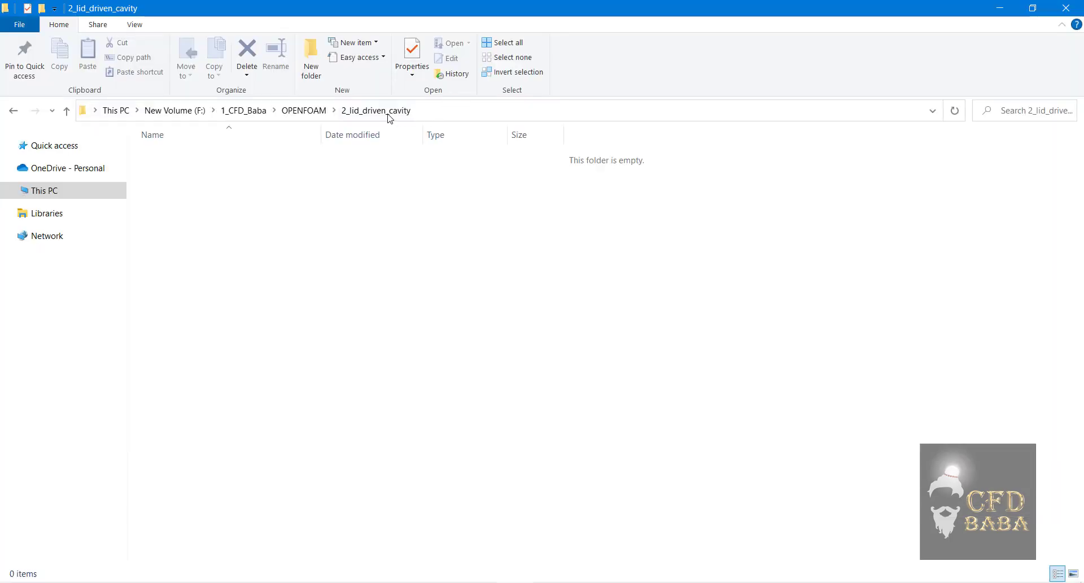
key(alt+Tab)
key(ctrl+v)
key(Return)
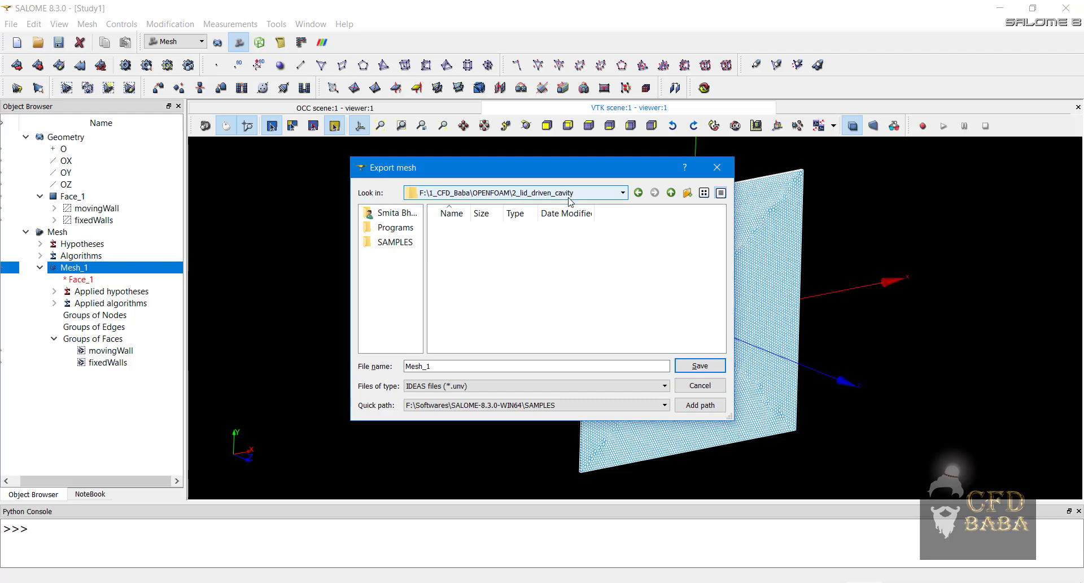
Step: Save the exported mesh under the file name mesh and check the file in the 2_lid_driven_cavity folder
click(421, 367)
double_click(422, 367)
text(m)
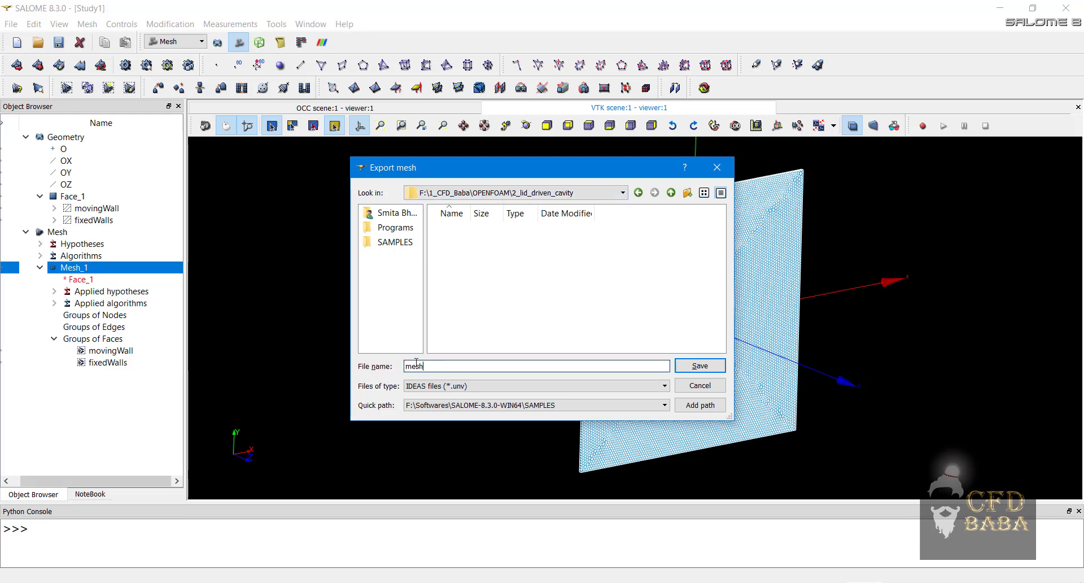
click(689, 368)
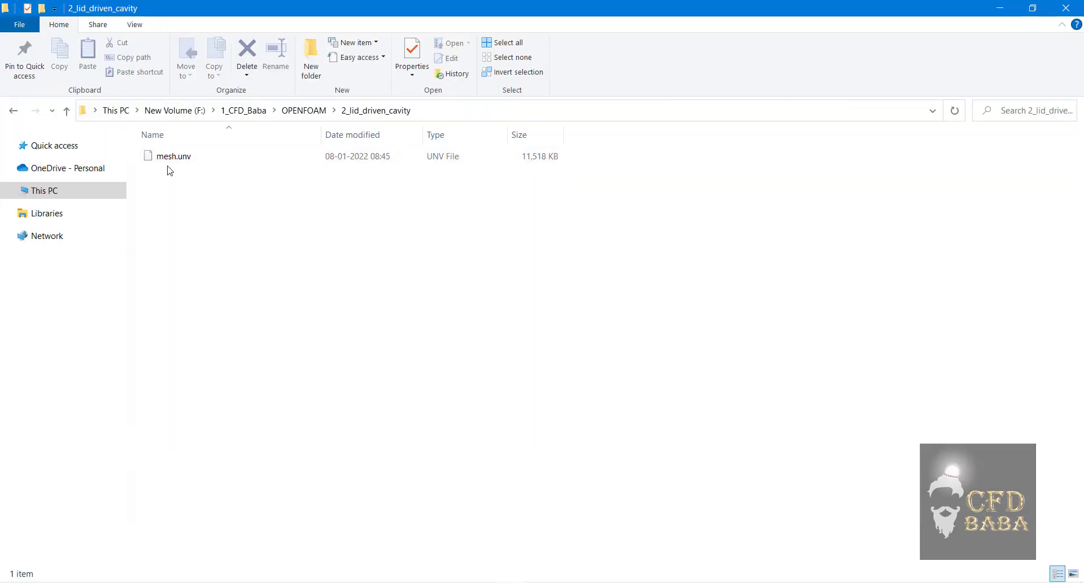
click(168, 161)
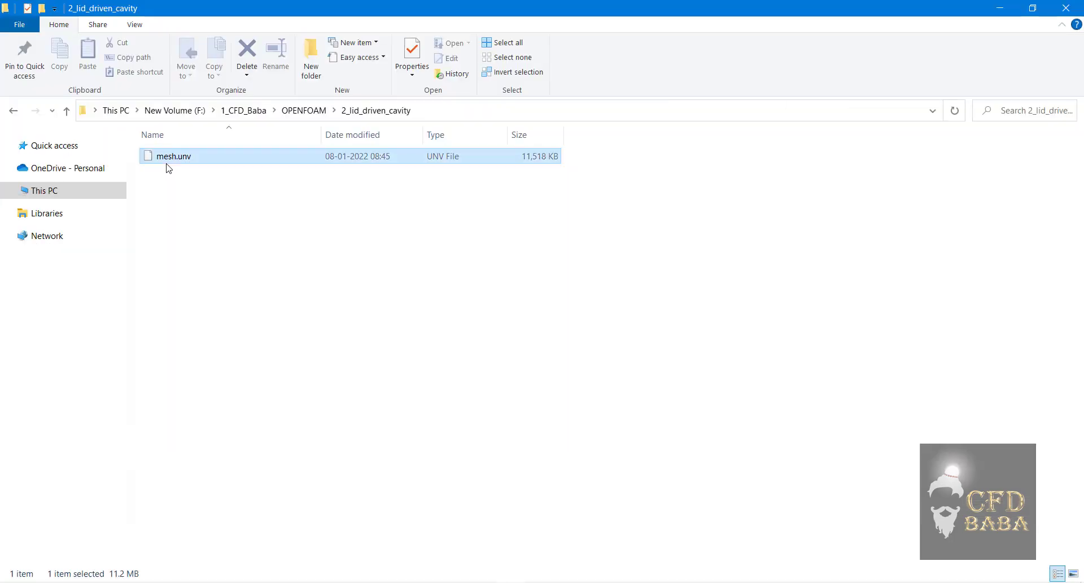
click(320, 260)
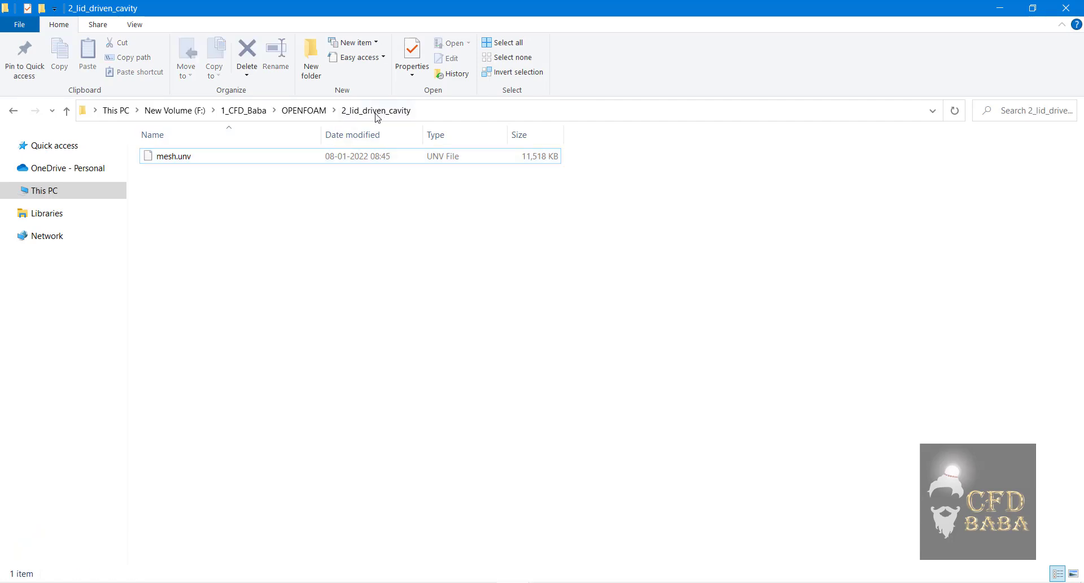
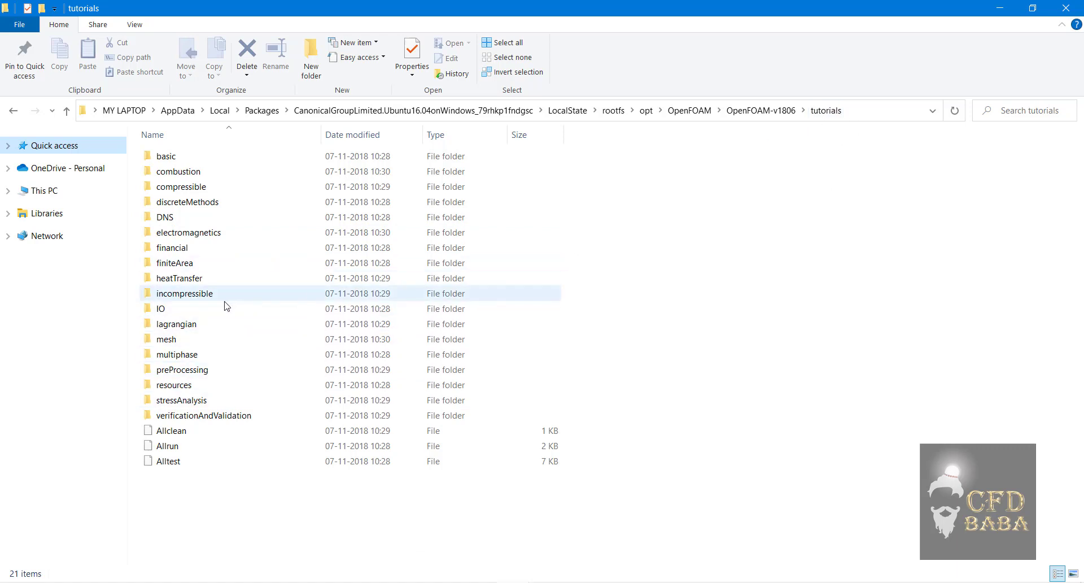
Step: Open incompressible/icoFoam/cavity/cavity inside the OpenFOAM-v1806 tutorials folder and copy its 0, constant and system folders
double_click(177, 295)
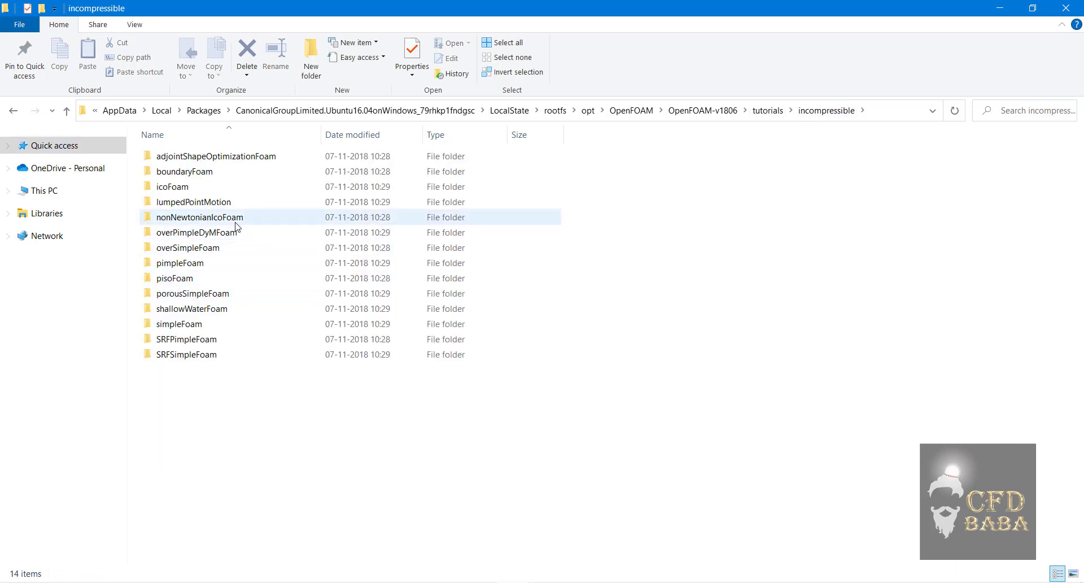
double_click(178, 192)
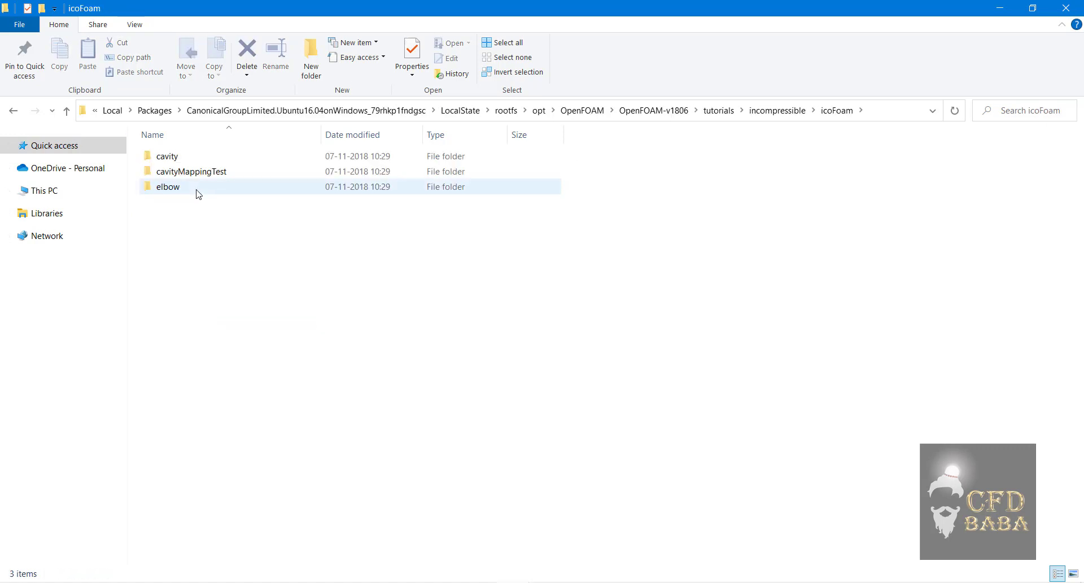
click(181, 158)
double_click(182, 159)
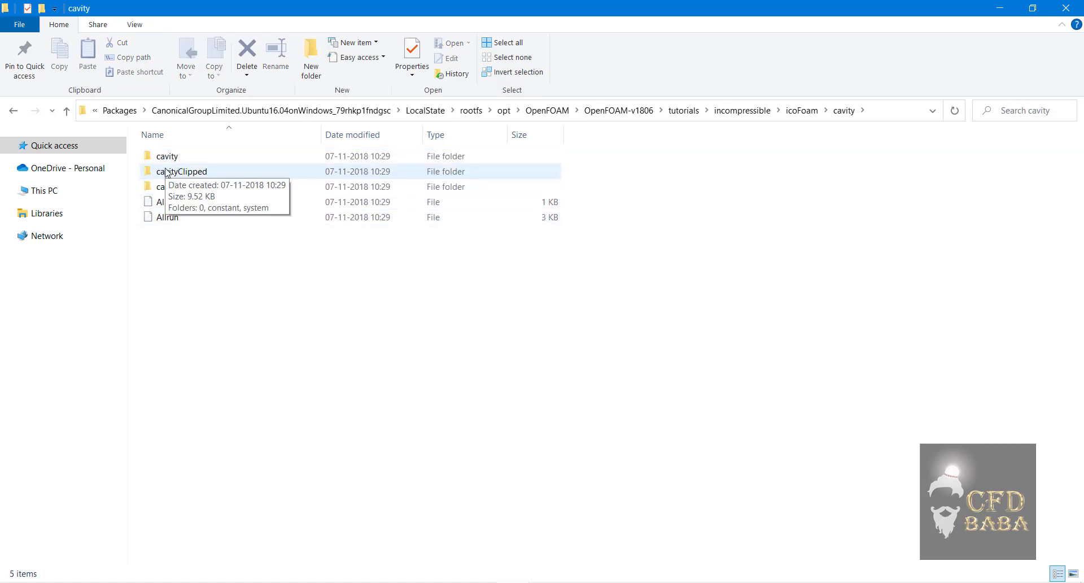
double_click(178, 158)
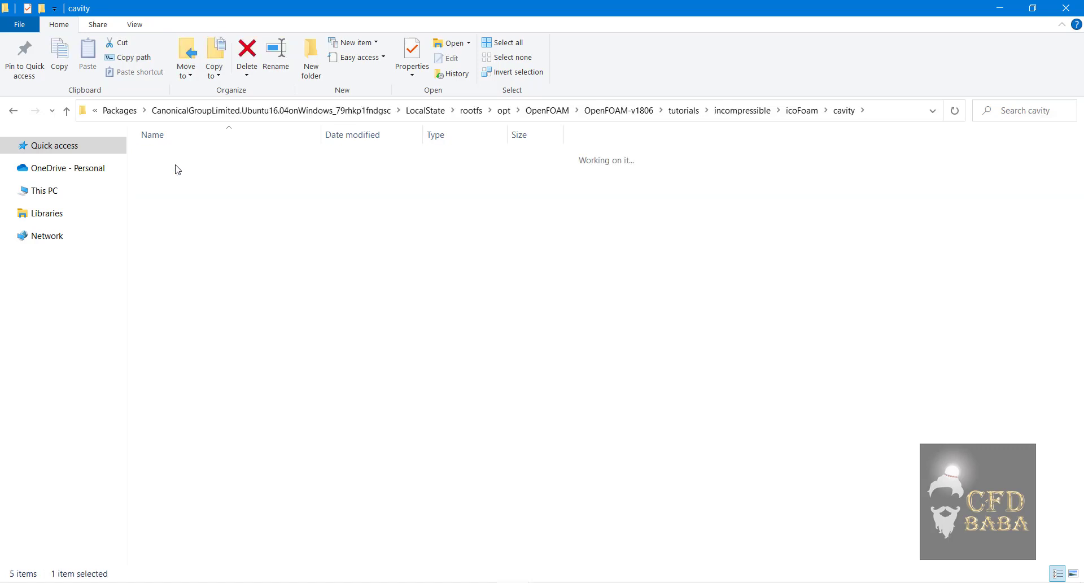
drag(170, 207, 196, 155)
right_click(189, 164)
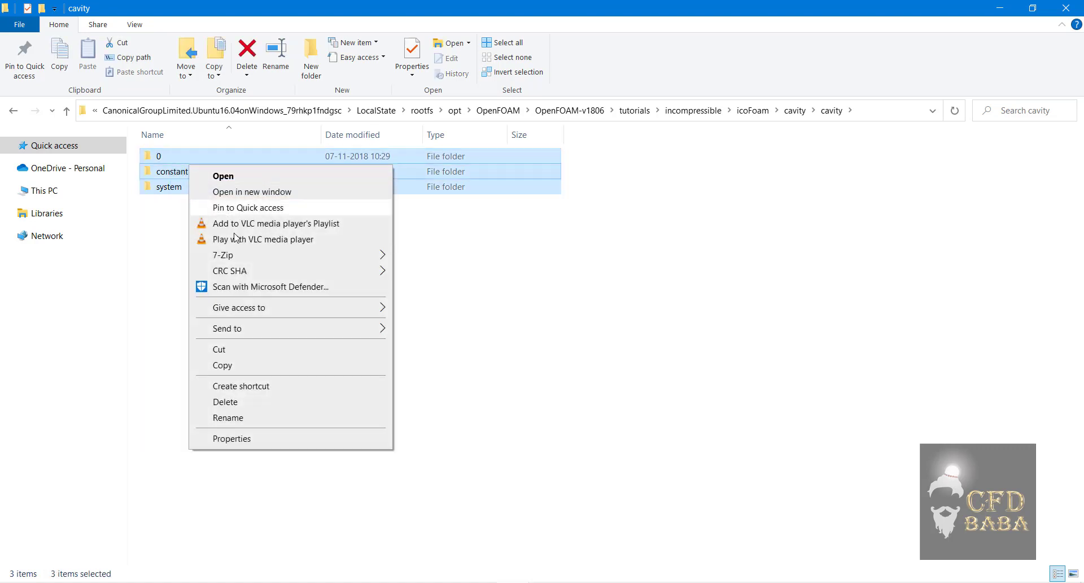
click(244, 363)
Step: Paste the copied 0, constant and system folders into the 2_lid_driven_cavity folder and refresh the listing
click(509, 580)
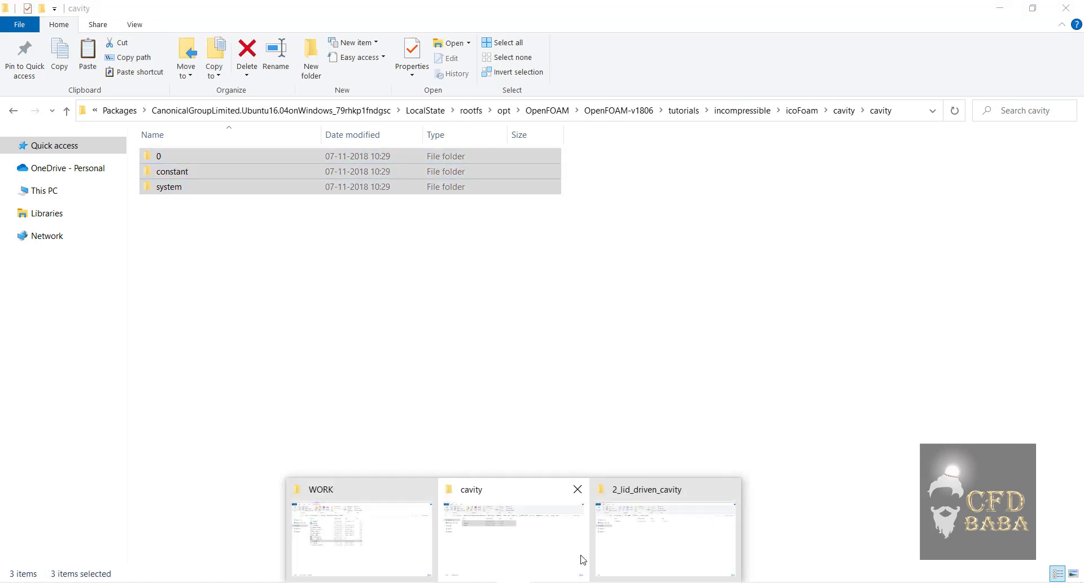
click(666, 537)
right_click(290, 230)
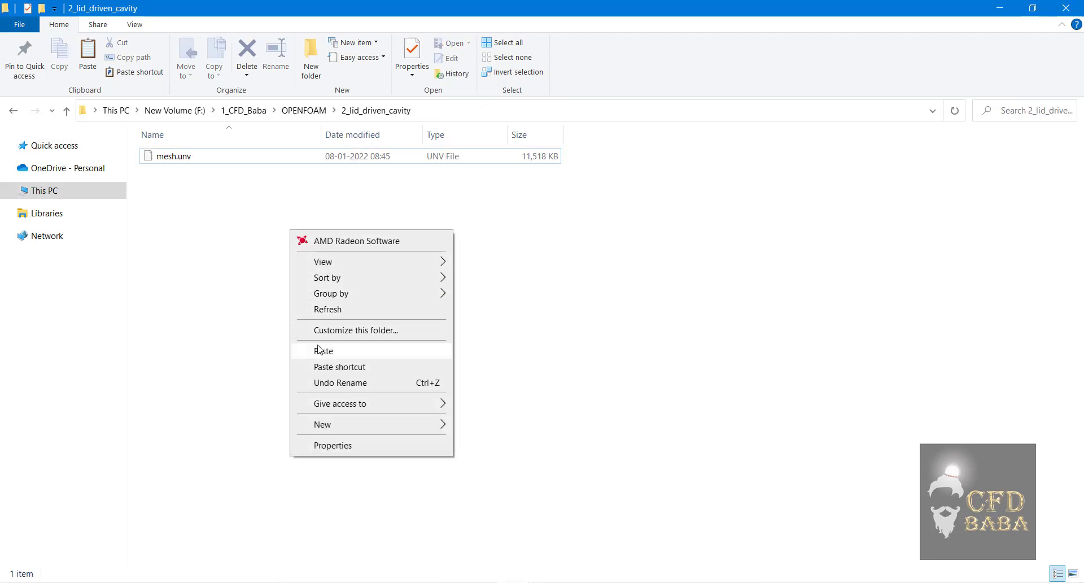
click(319, 350)
right_click(261, 269)
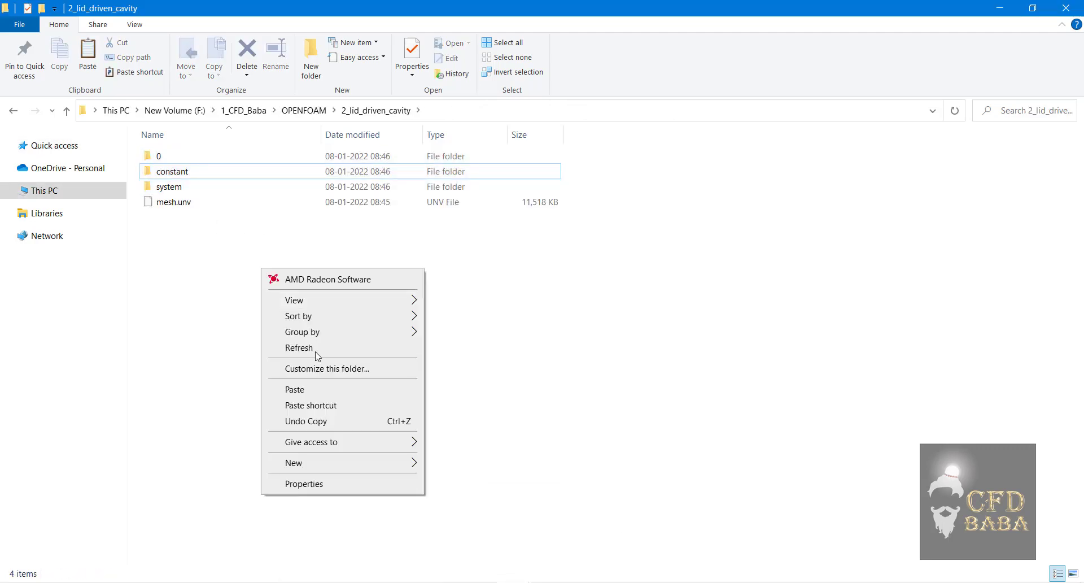
click(299, 349)
click(169, 156)
click(182, 172)
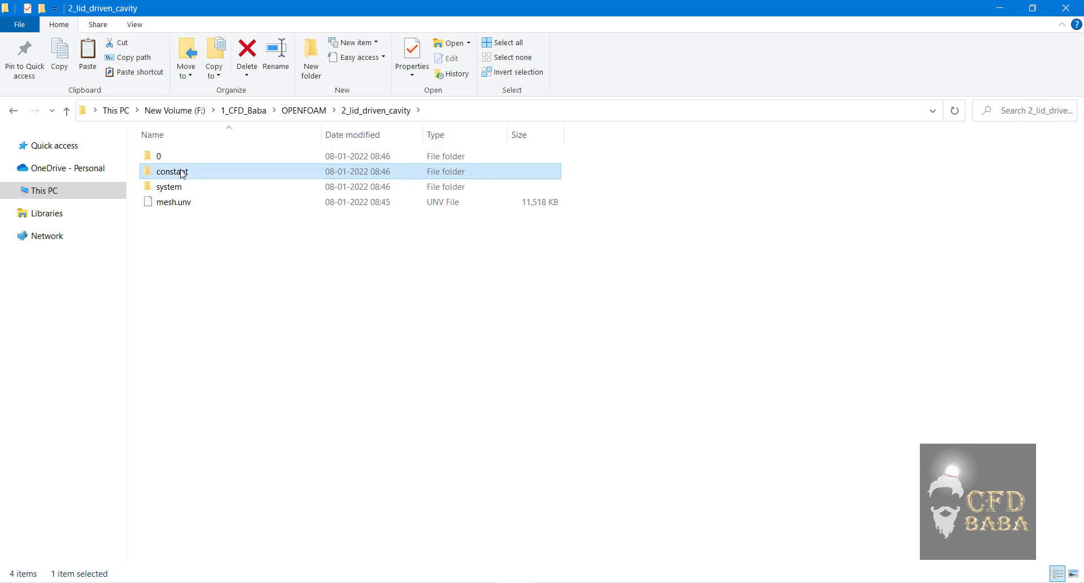
click(181, 187)
drag(607, 151, 471, 215)
click(547, 275)
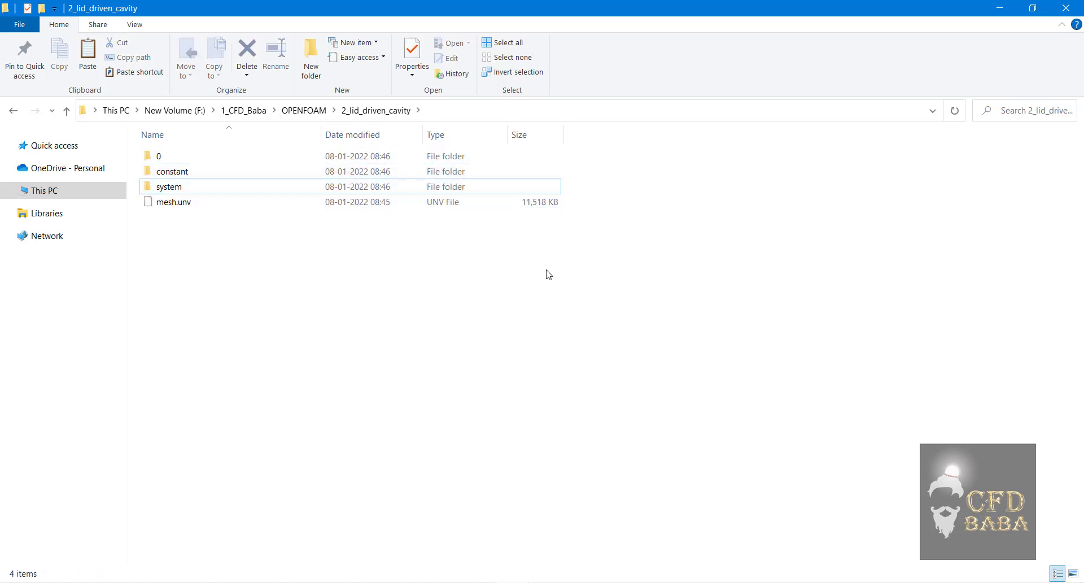
click(161, 157)
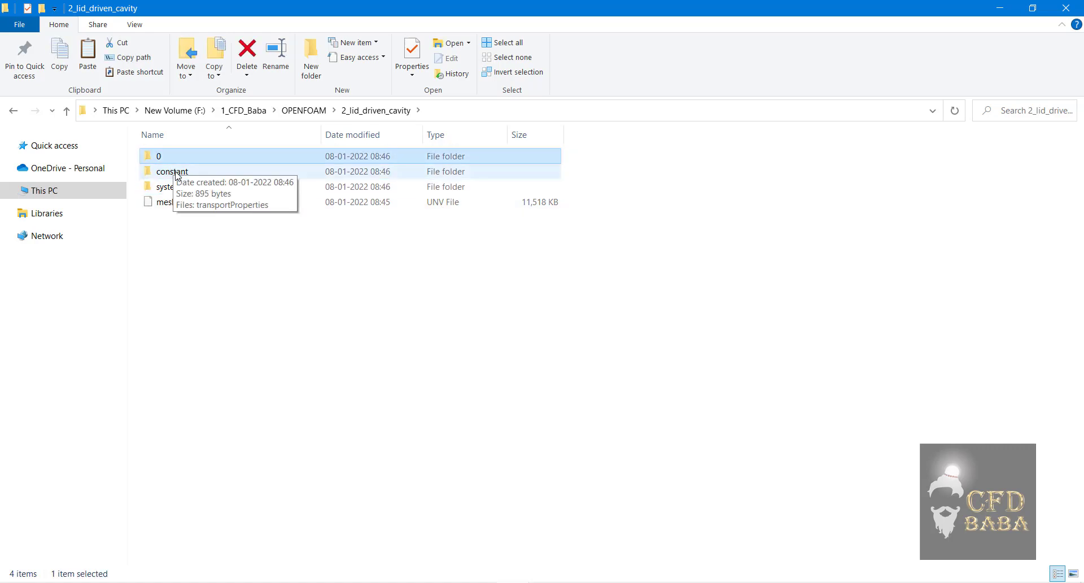
click(176, 172)
click(180, 186)
drag(638, 187, 434, 160)
right_click(606, 214)
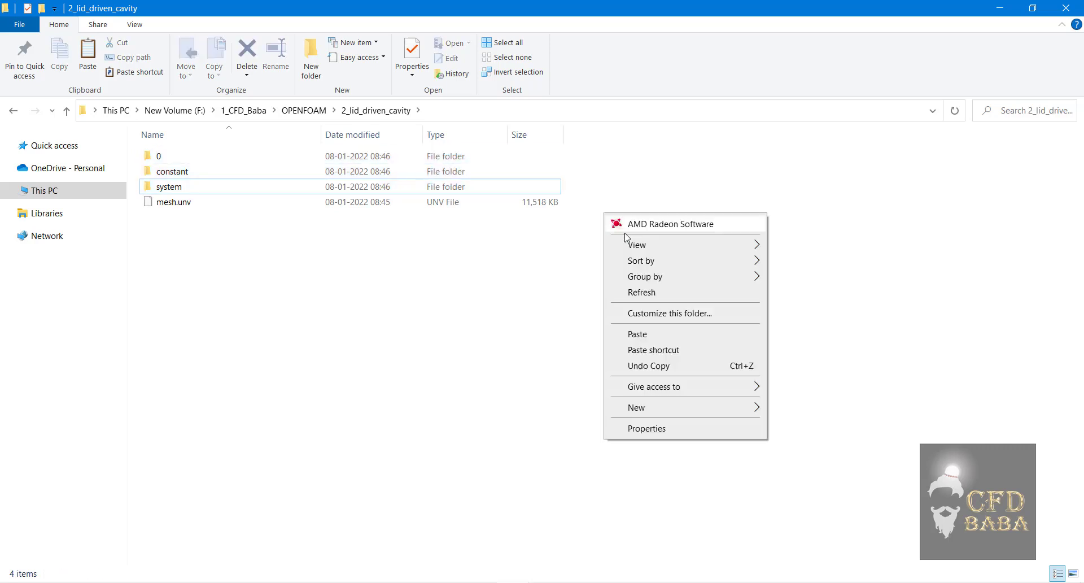
click(656, 294)
Step: Examine the files inside the 0, constant and system folders of 2_lid_driven_cavity, returning to the case folder and mesh.unv
click(158, 156)
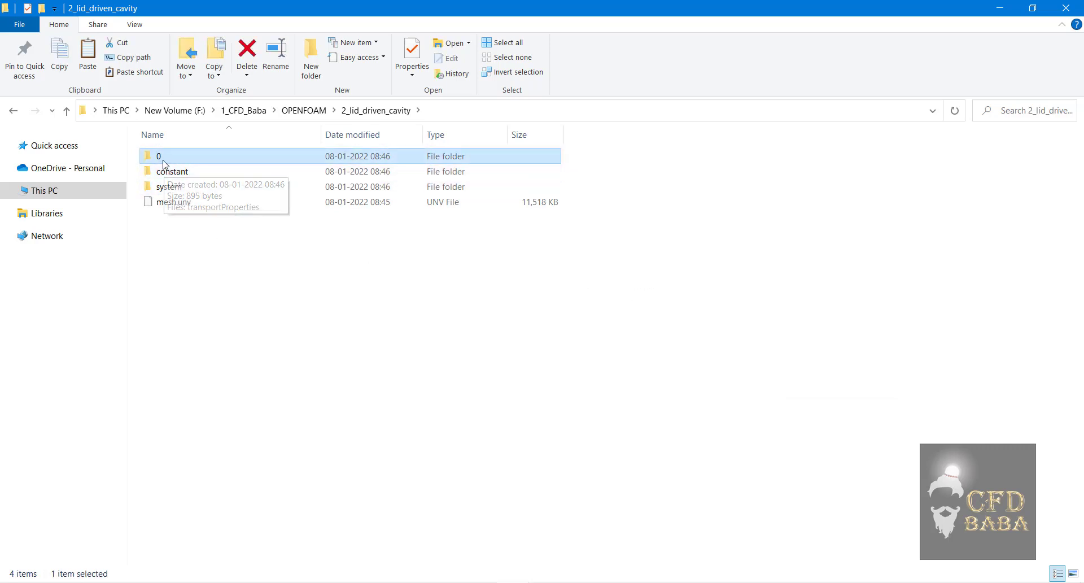
double_click(162, 158)
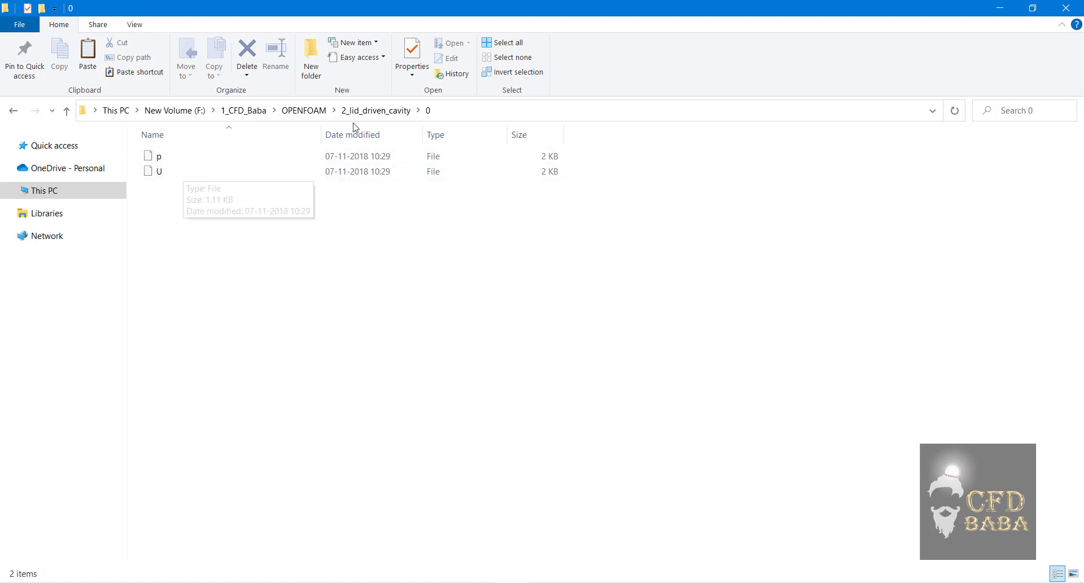
click(376, 111)
double_click(177, 176)
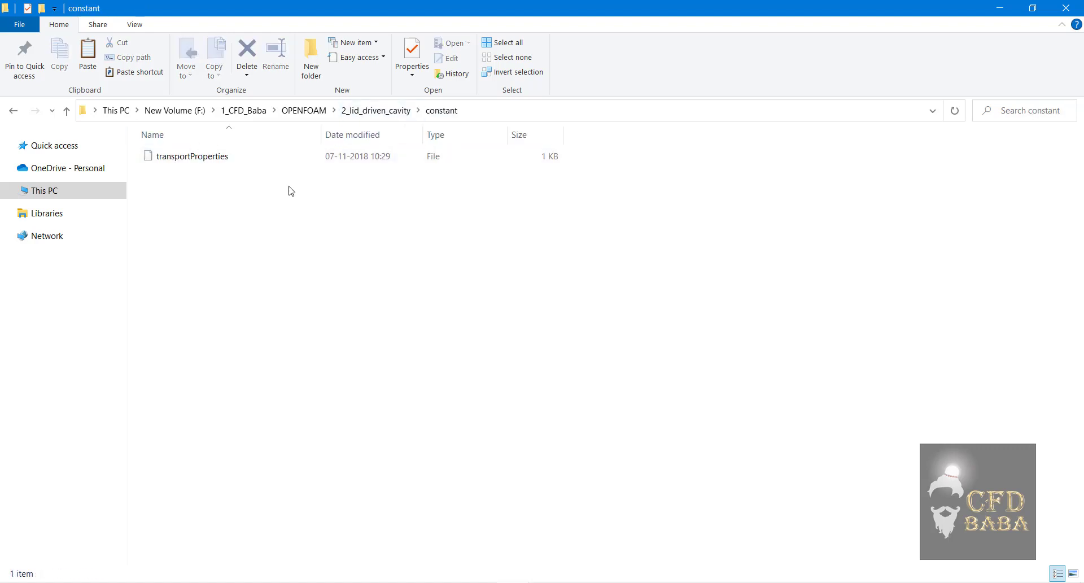
click(376, 110)
double_click(195, 191)
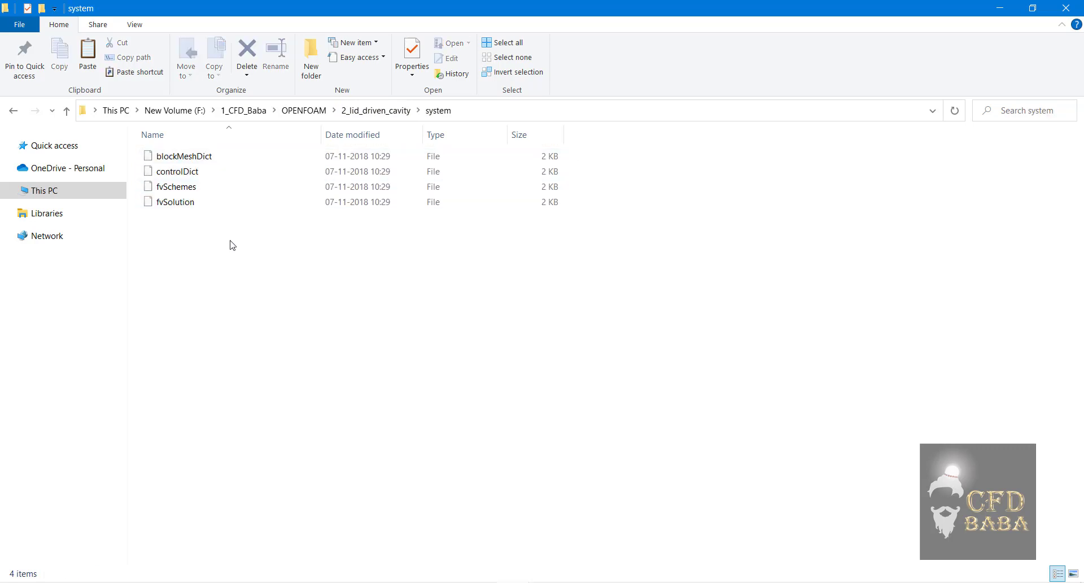
drag(230, 241, 277, 171)
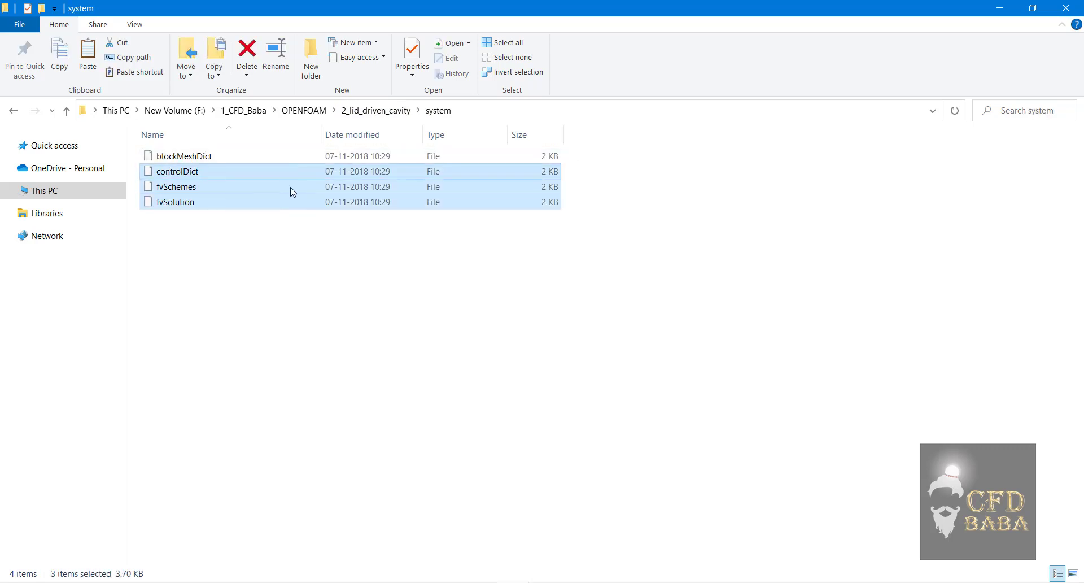
click(331, 171)
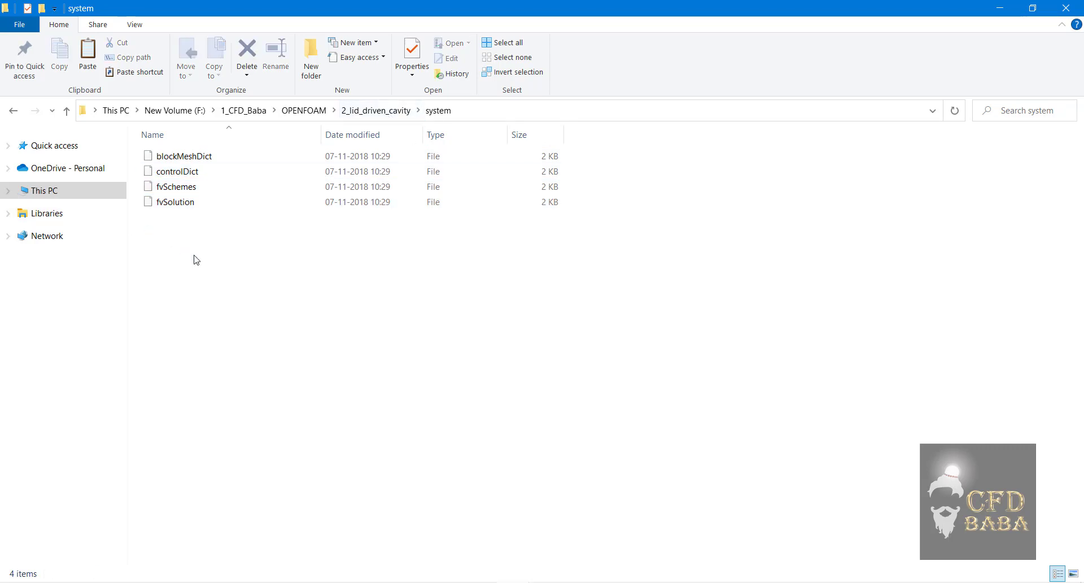
drag(195, 255, 301, 258)
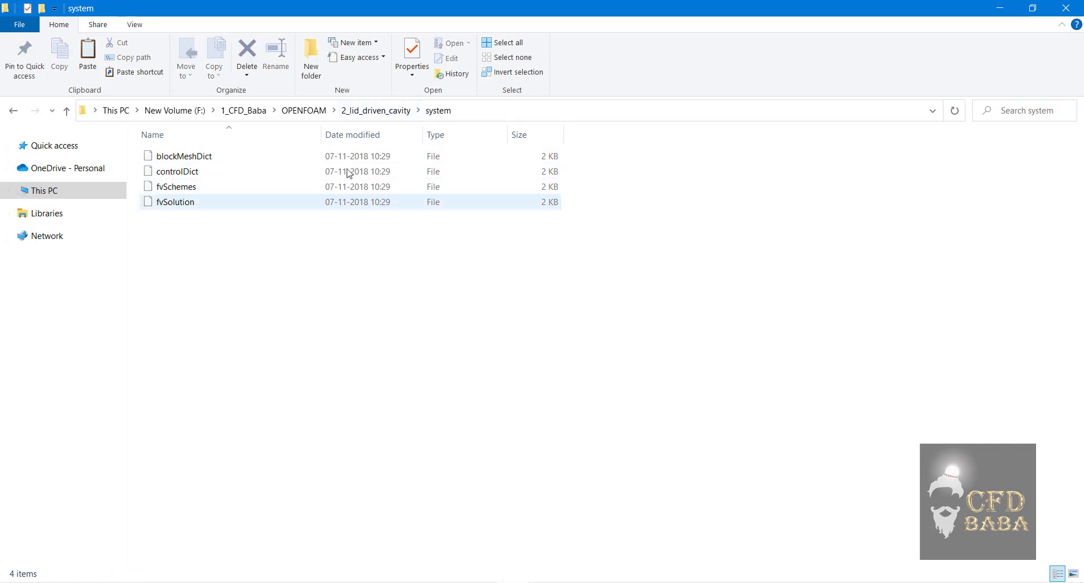
click(376, 111)
right_click(617, 207)
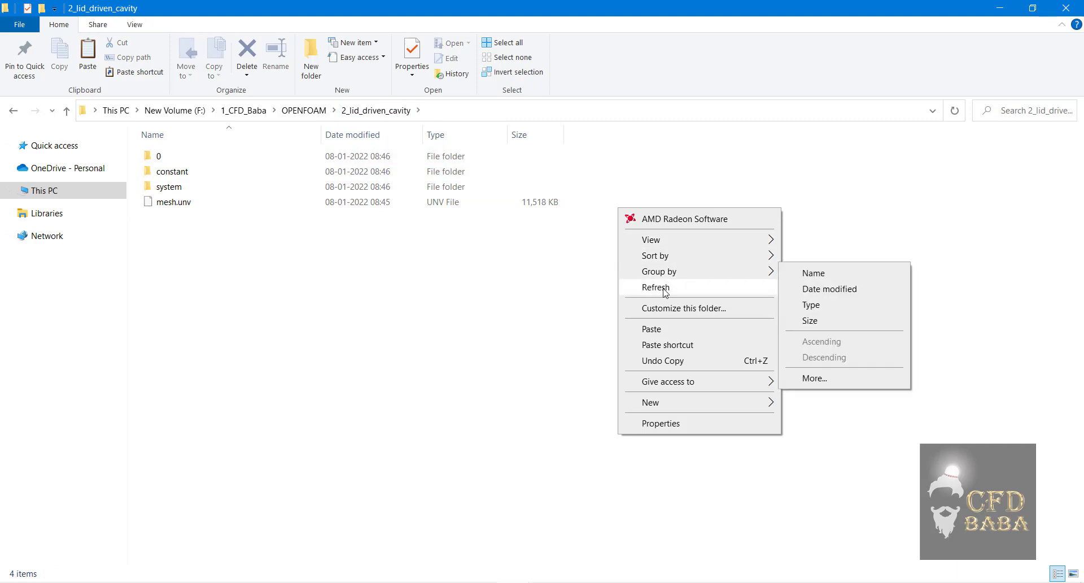
click(474, 289)
click(174, 206)
click(318, 269)
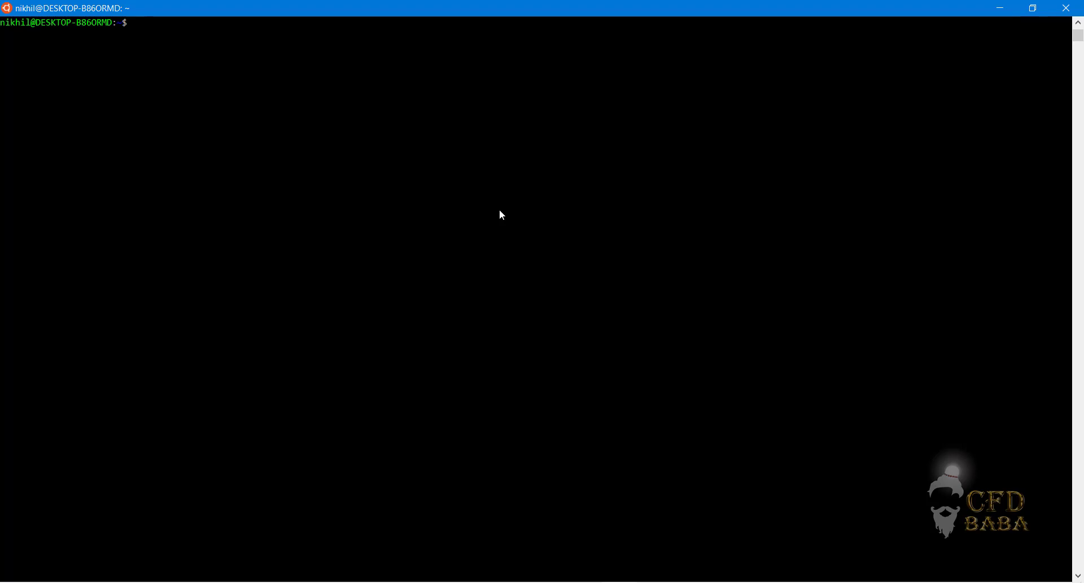
Step: Check the drive of the case folder in File Explorer and change the Ubuntu terminal's directory to /mnt/f
key(alt+Tab)
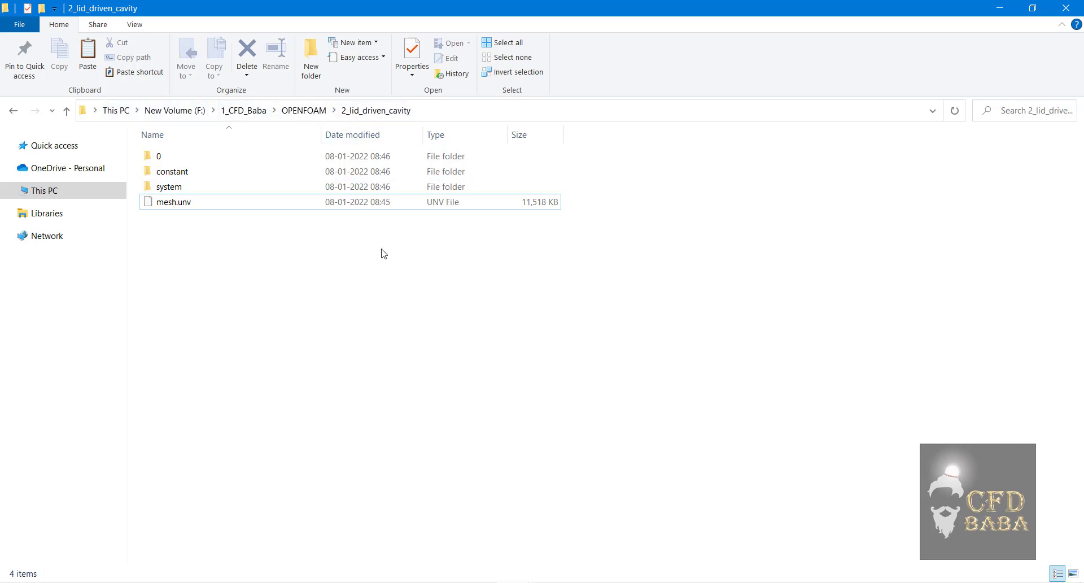
click(256, 201)
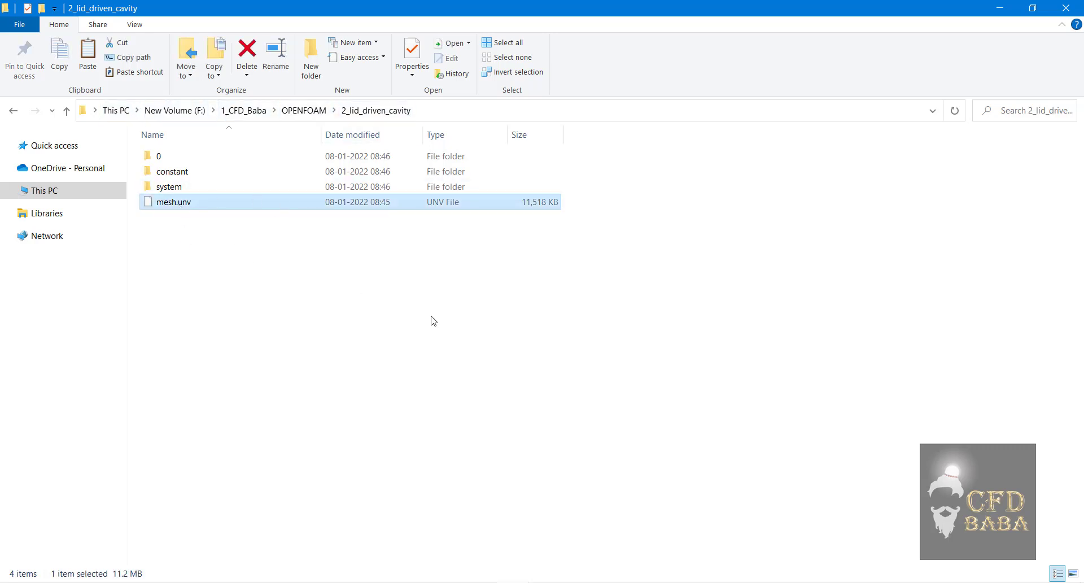
click(443, 336)
key(alt+Tab)
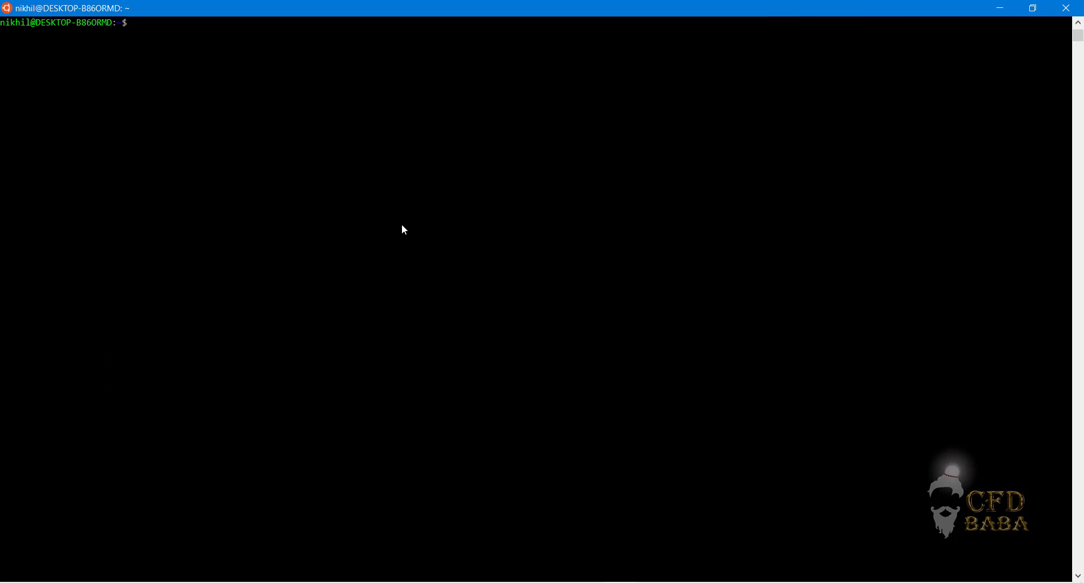
key(alt+Tab)
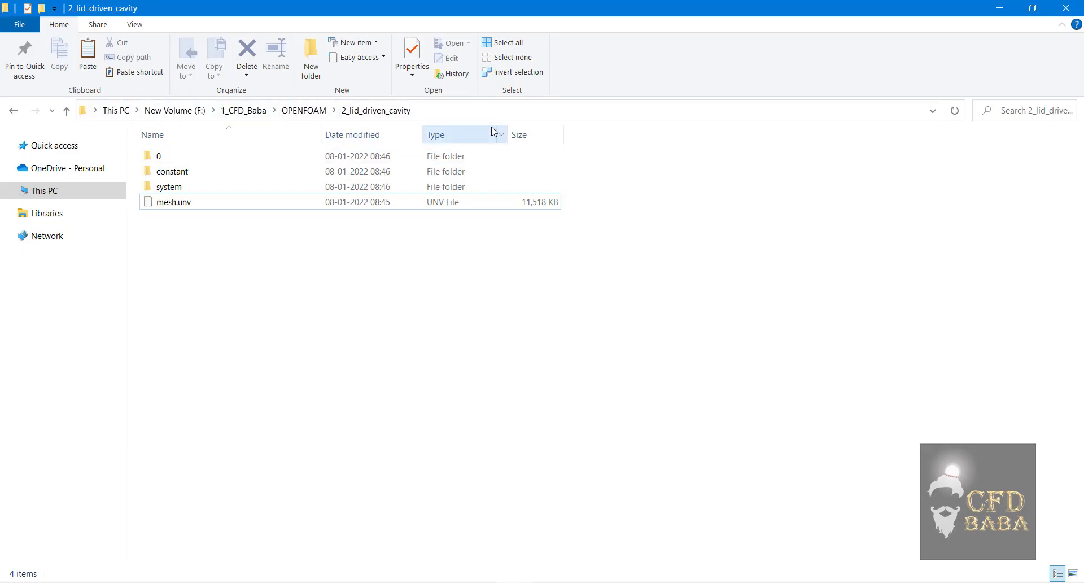
key(alt+Tab)
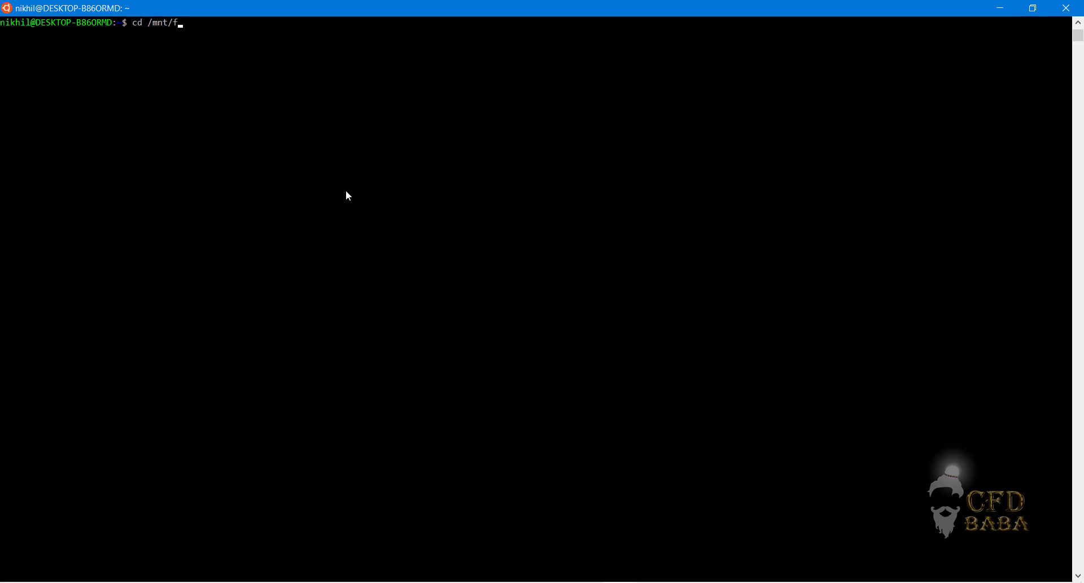
text(cd /mnt/f)
key(Return)
Step: Run cd /mnt/f in the terminal and check the remaining path to 2_lid_driven_cavity in File Explorer
key(alt+Tab)
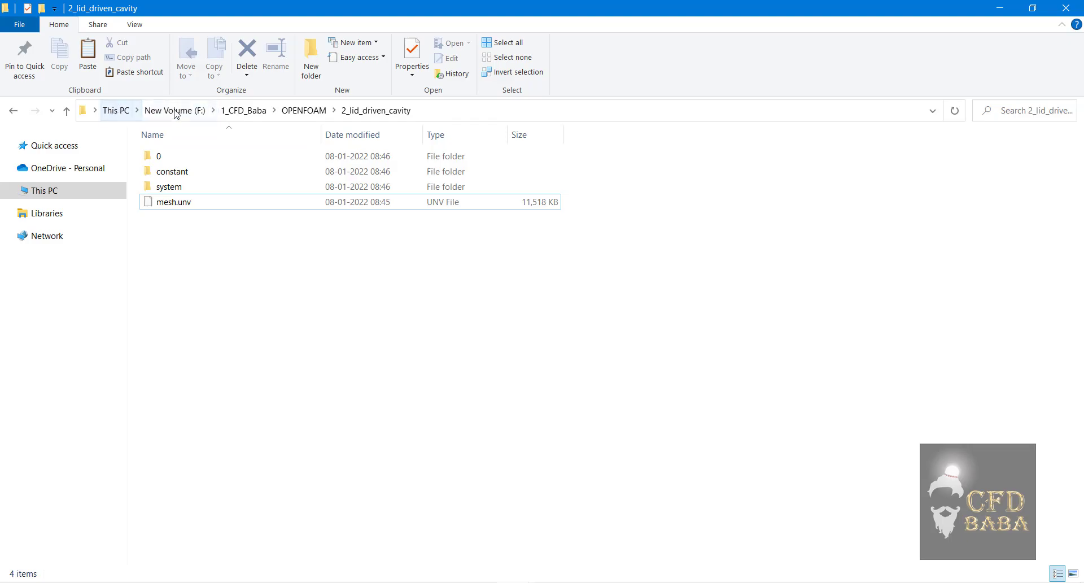
key(alt+Tab)
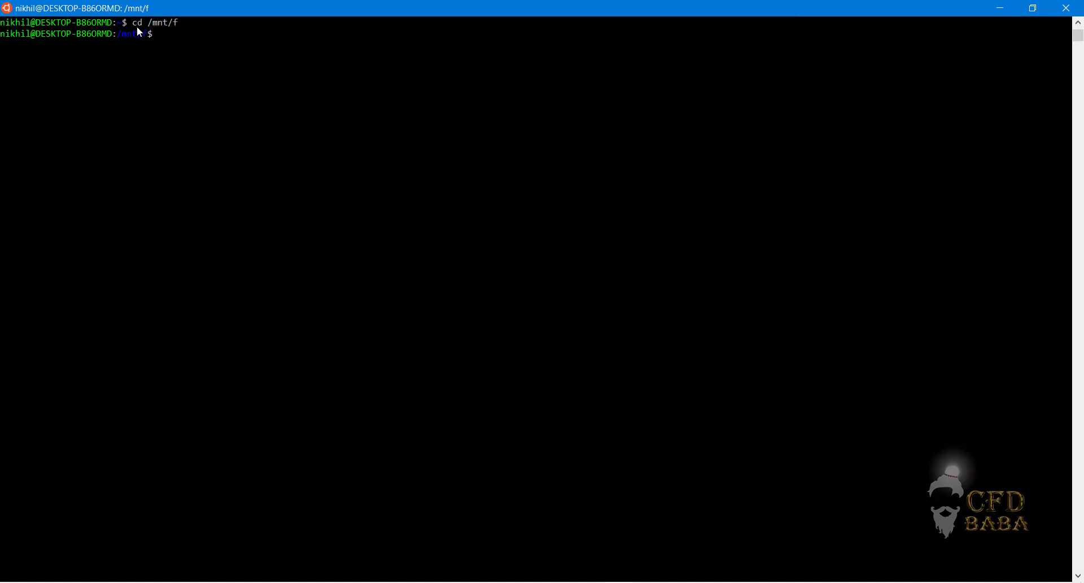
key(alt+Tab)
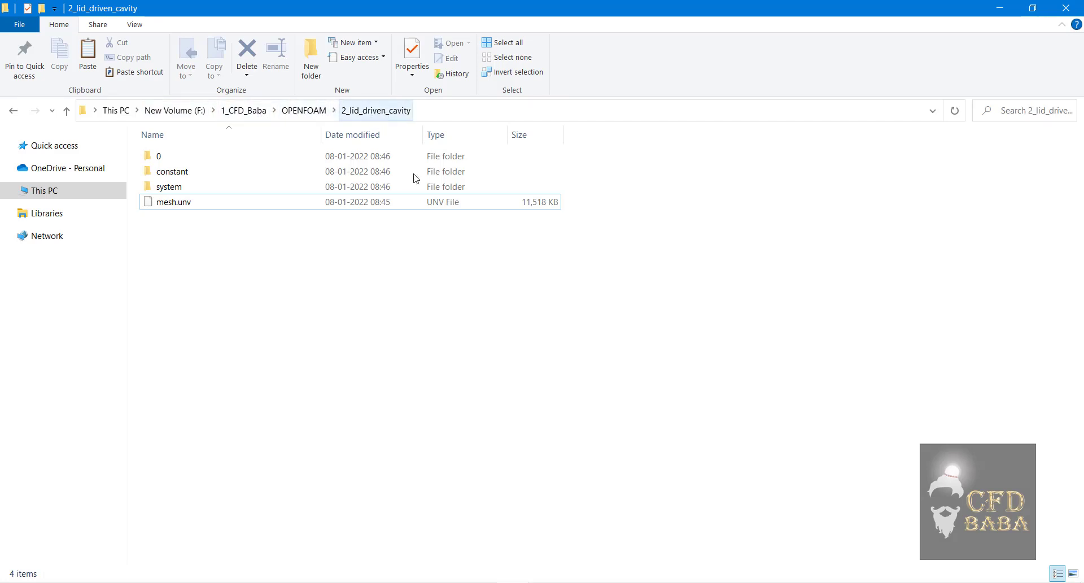
key(alt+Tab)
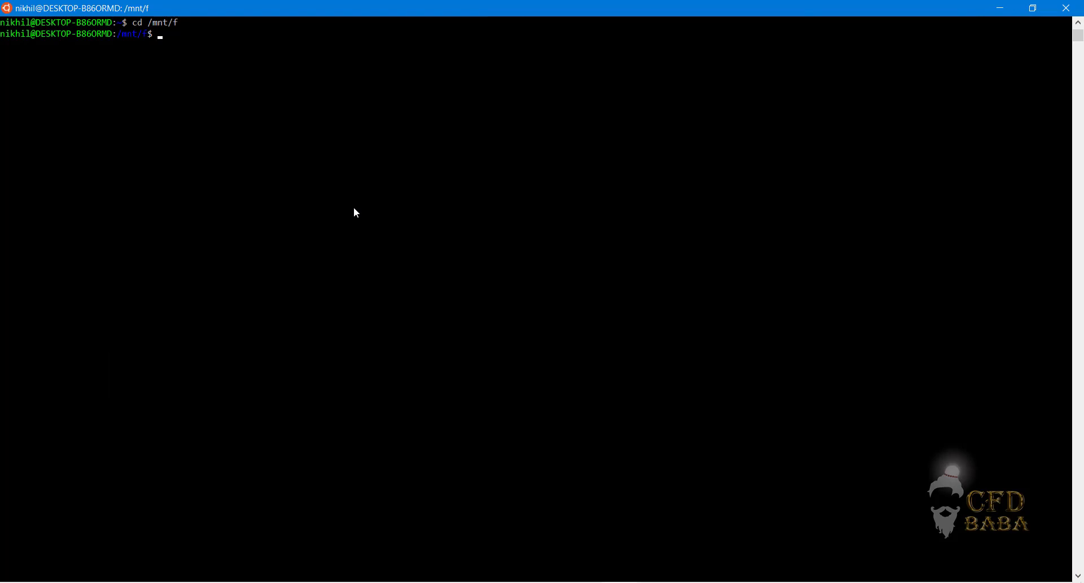
Step: Change the terminal's directory to 1_CFD_Baba/OPENFOAM/2_lid_driven_cavity/, checking the folder names against File Explorer
text(cd 1)
key(Tab)
key(alt+Tab)
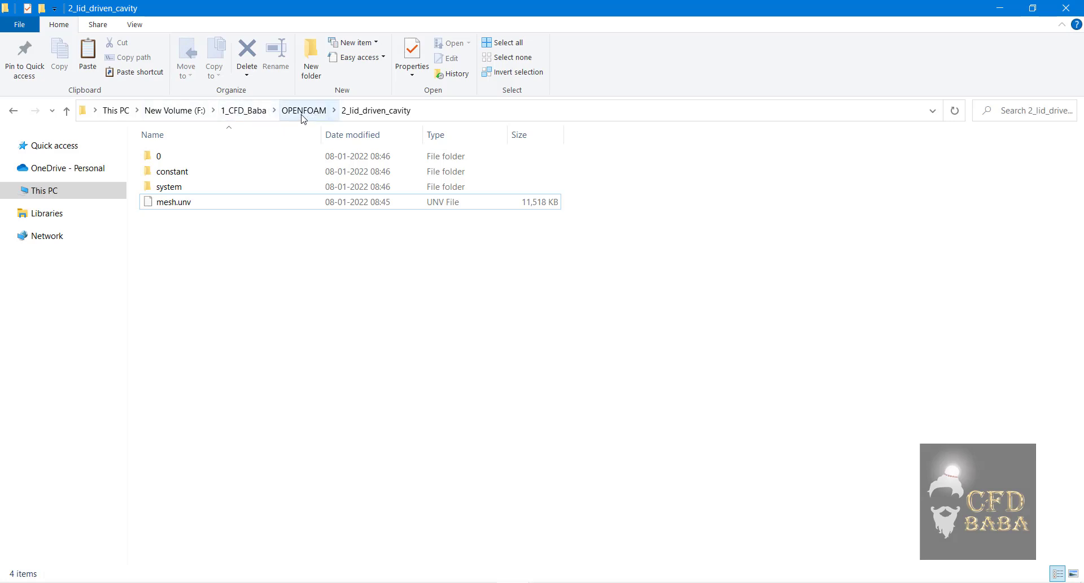
key(alt+Tab)
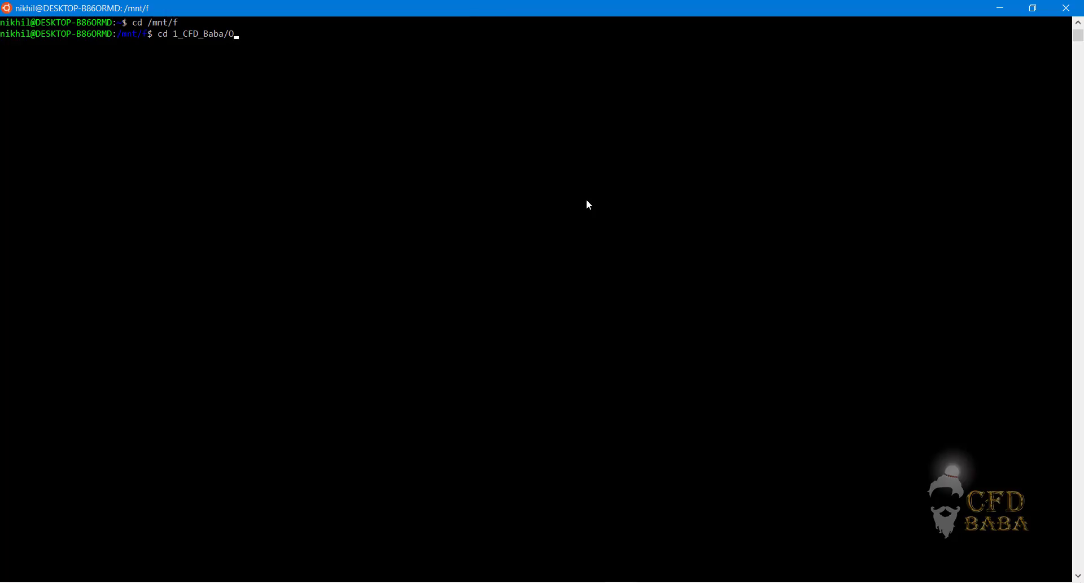
text(O)
key(Tab)
key(alt+Tab)
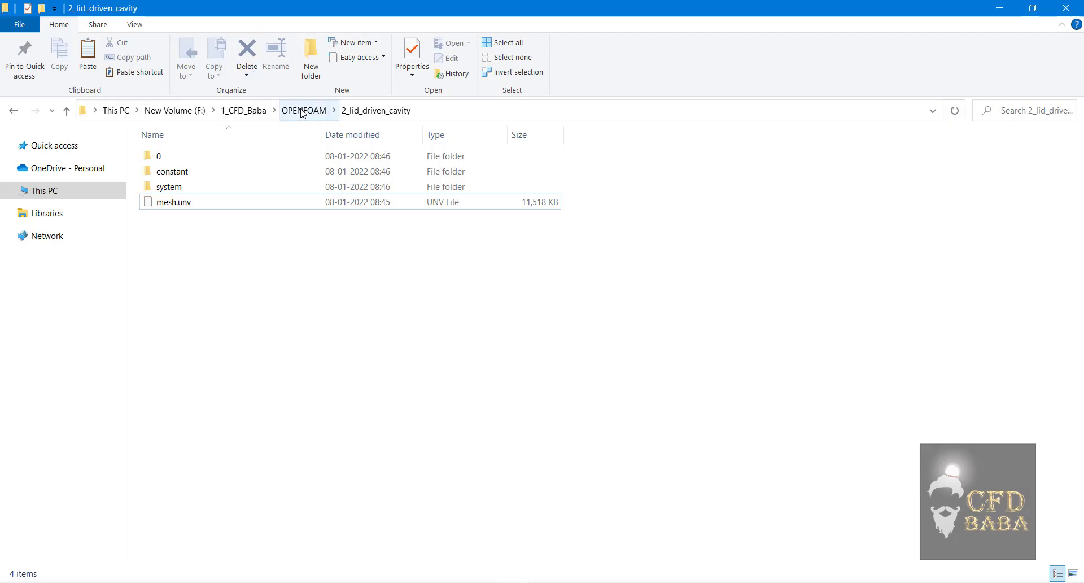
key(alt+Tab)
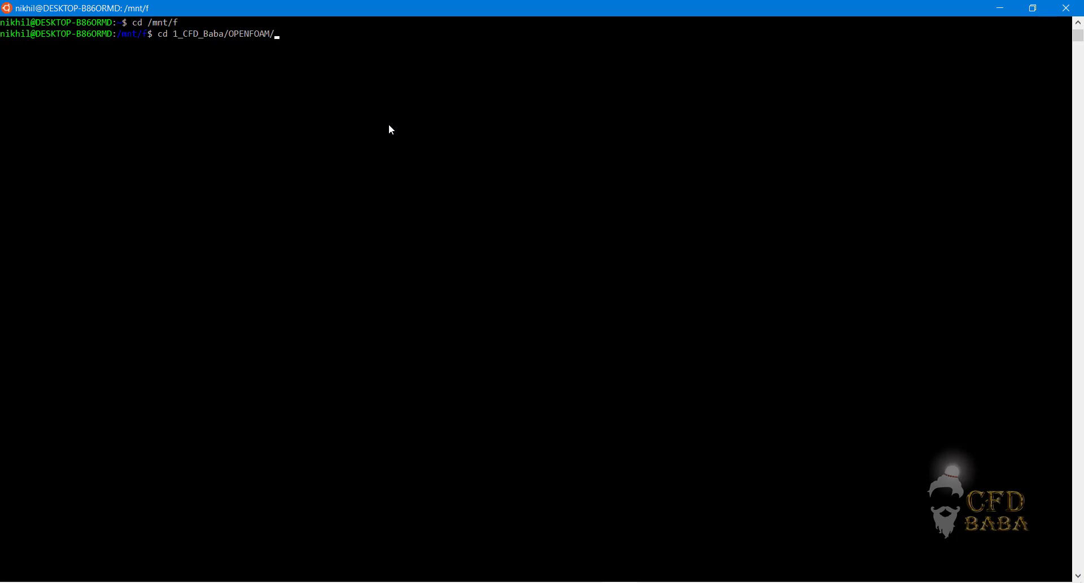
text(2)
key(alt+Tab)
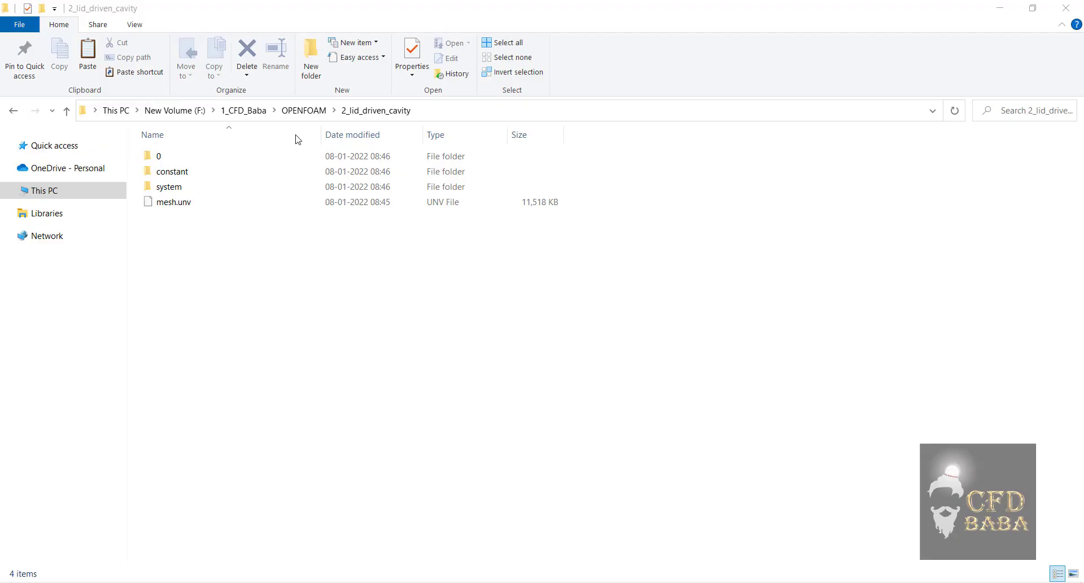
key(alt+Tab)
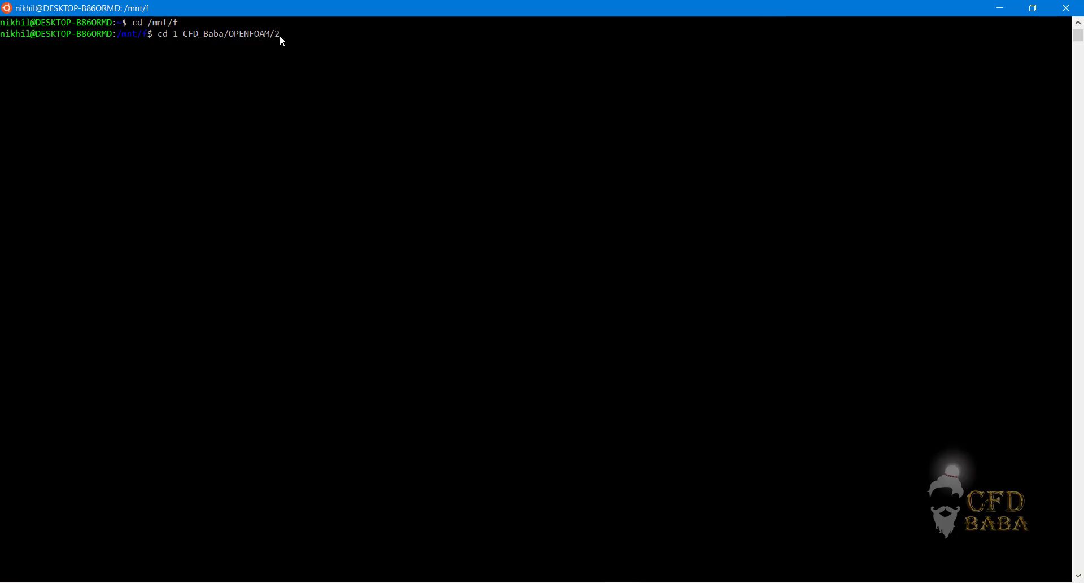
key(Tab)
key(Return)
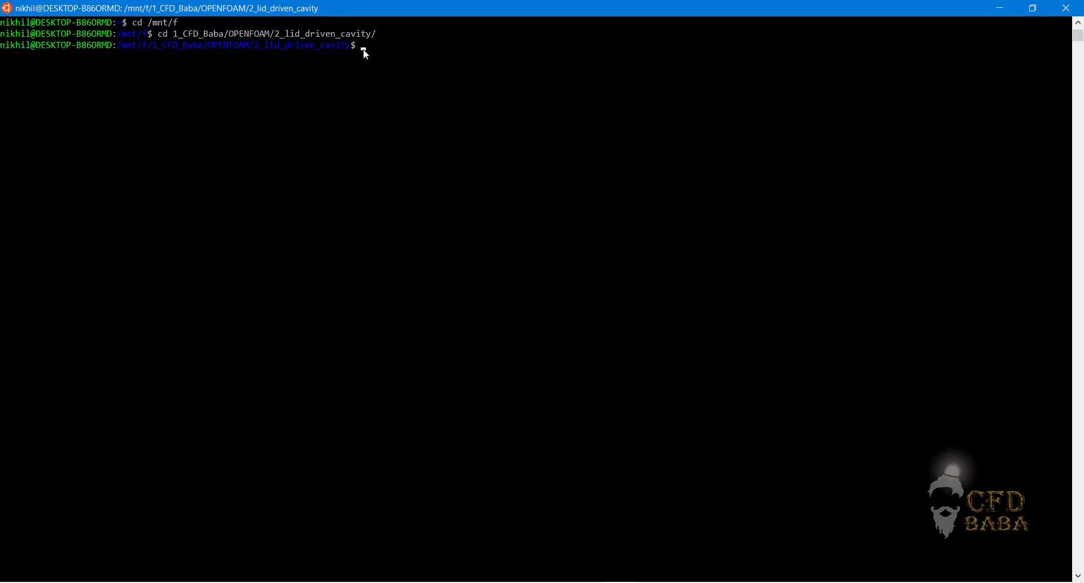
Step: Check the mesh file's name in the case folder and convert it in the terminal with ideasUnvToFoam mesh.unv
key(alt+Tab)
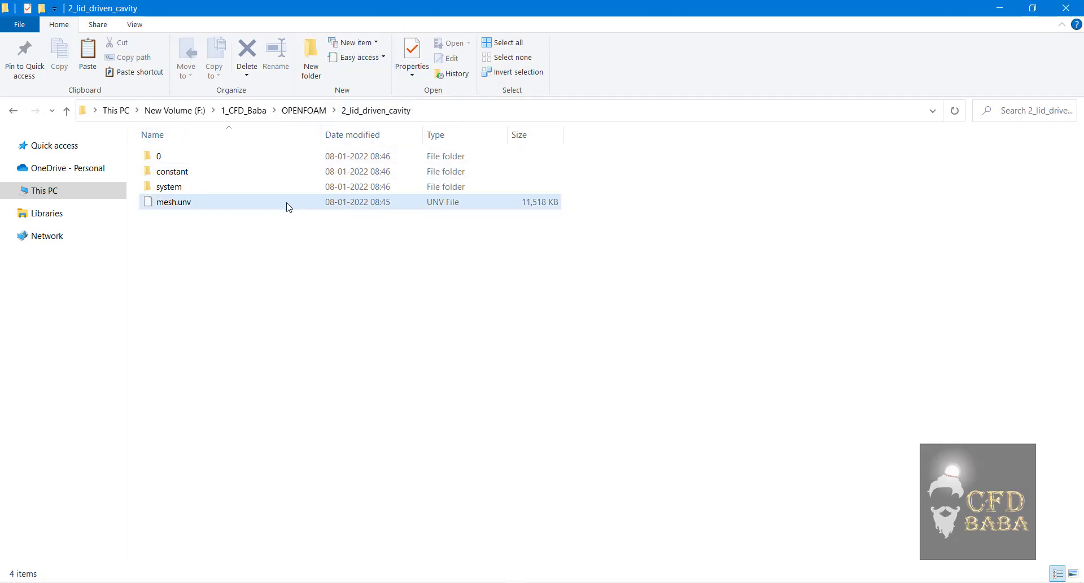
click(194, 207)
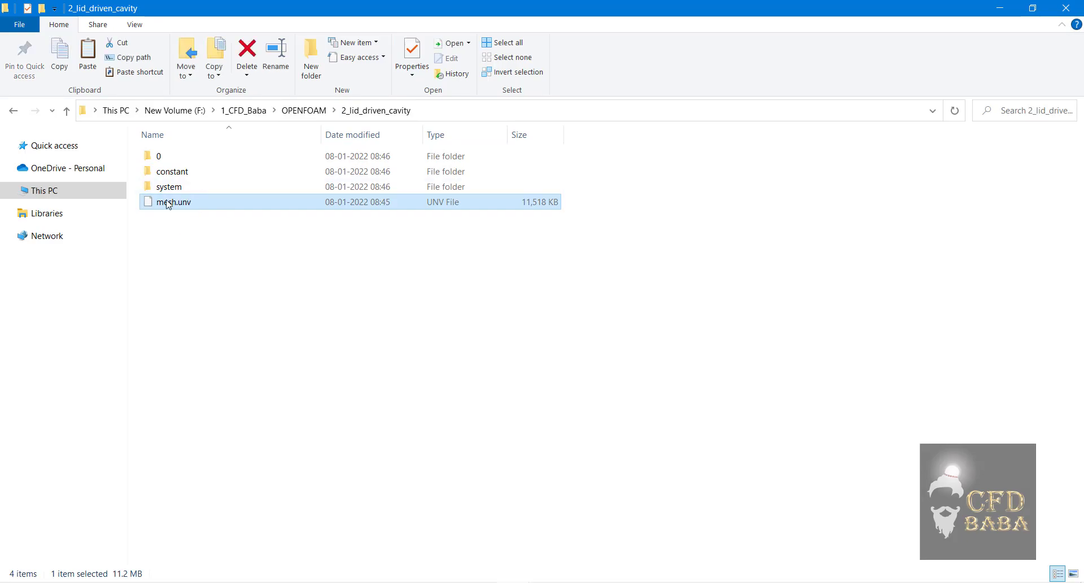
key(alt+Tab)
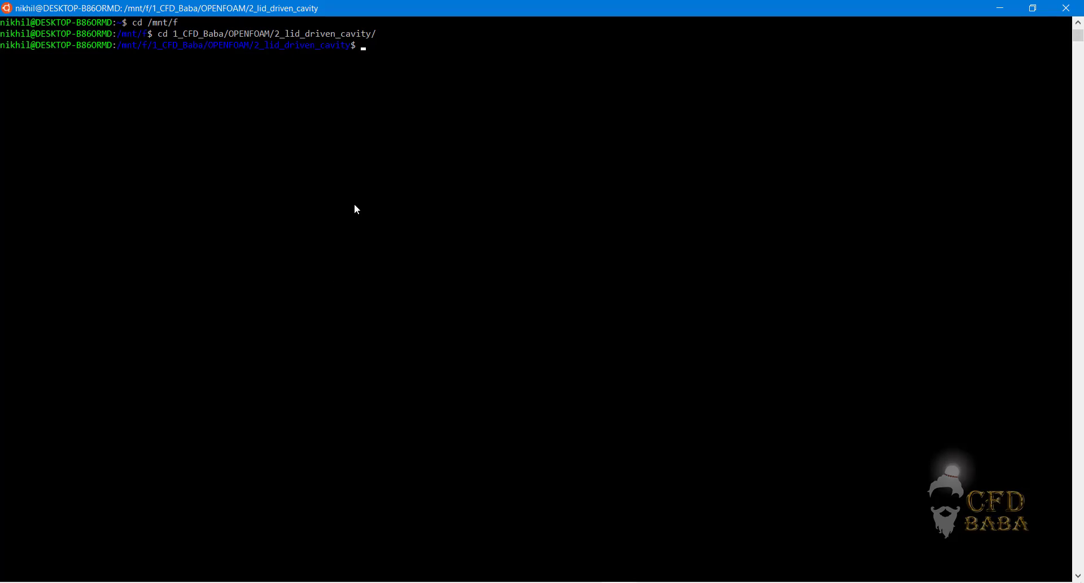
text(ideasUnvToFoam mesh.unv)
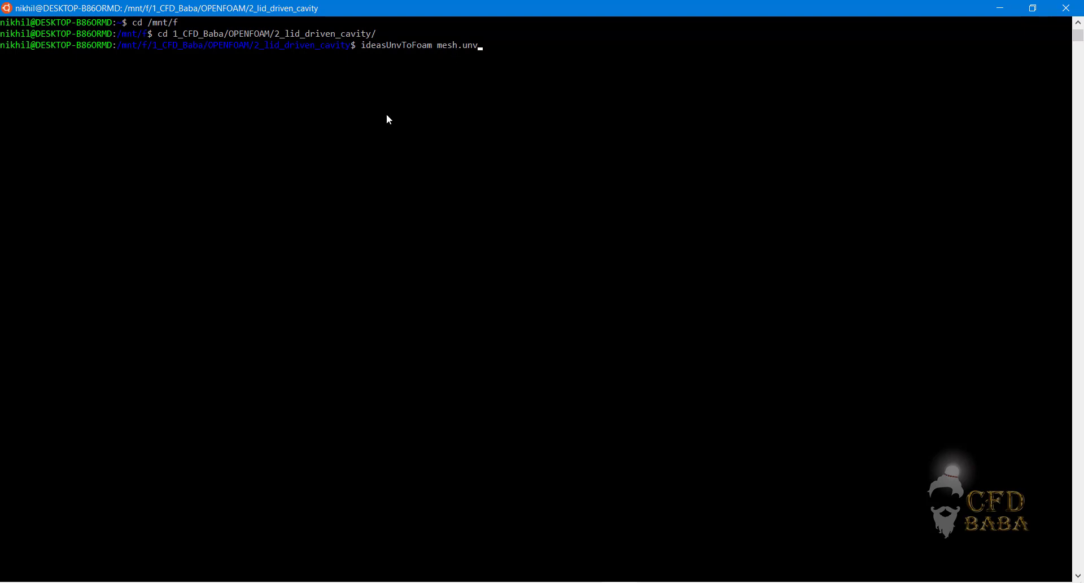
key(Return)
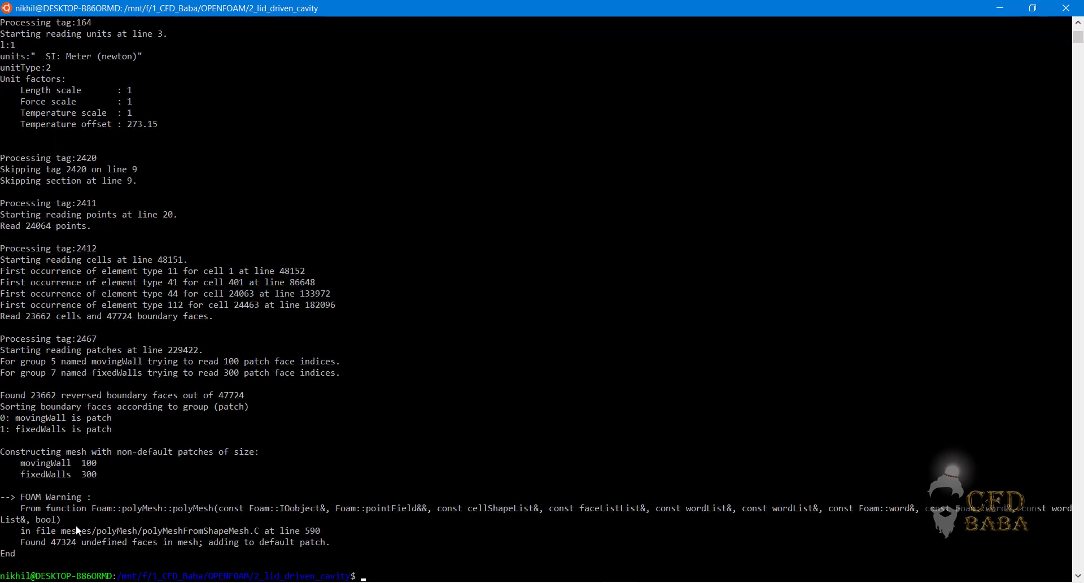
Step: Examine the ideasUnvToFoam output from the command line down to its end, including the patches and the warning
drag(3, 558, 15, 559)
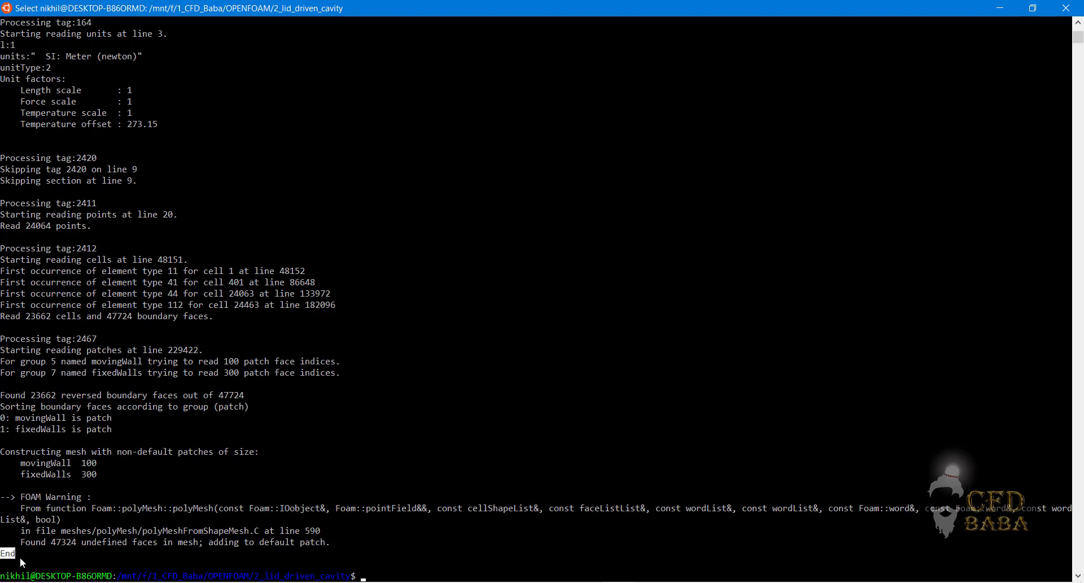
click(4, 554)
drag(21, 554, 14, 556)
click(328, 361)
scroll(408, 228, up, 6)
scroll(410, 214, up, 6)
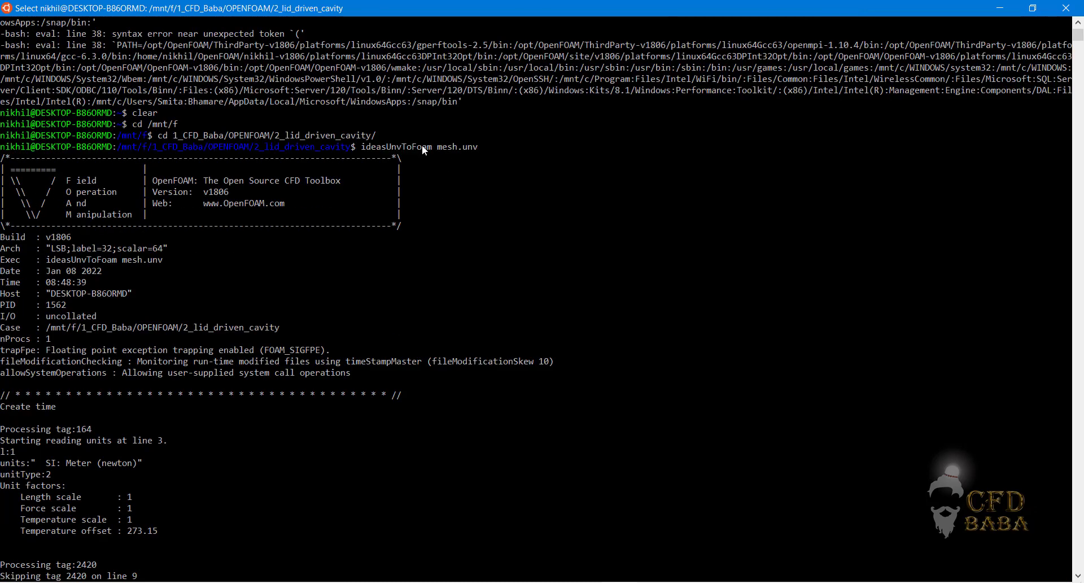
scroll(423, 147, down, 16)
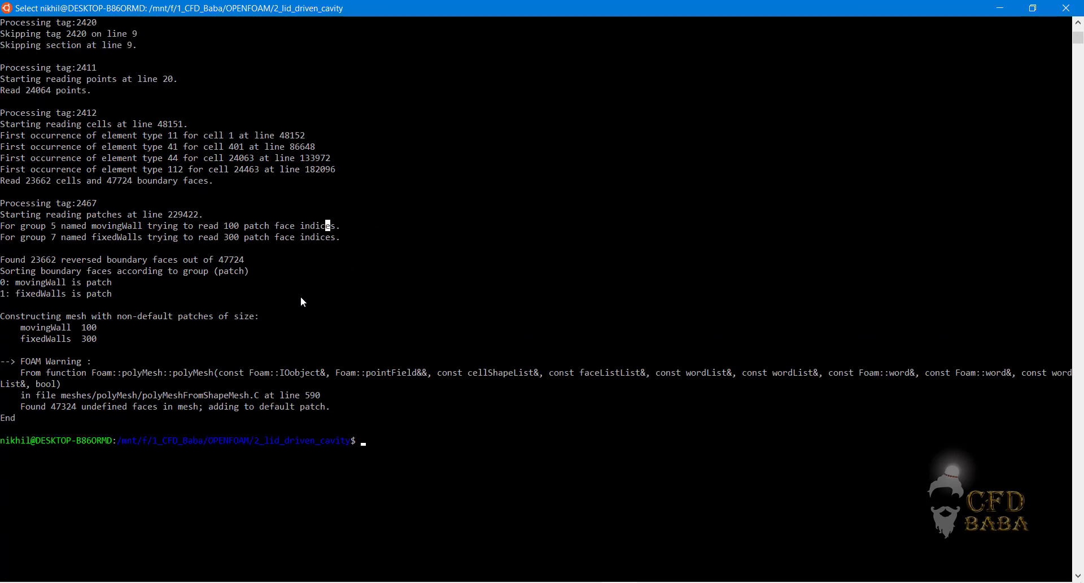
scroll(186, 350, up, 2)
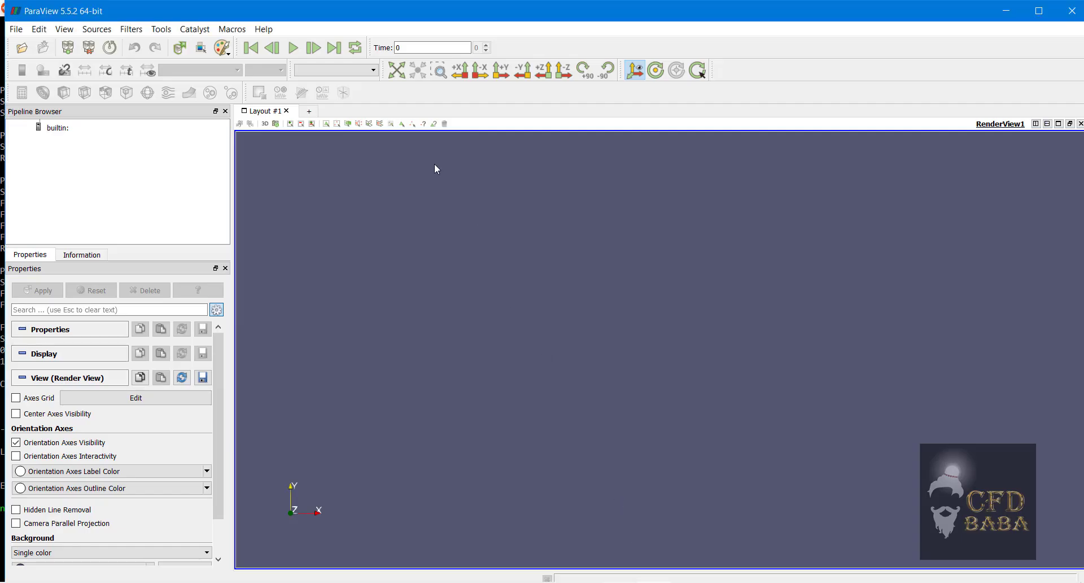
Step: Bring up ParaView and switch back to the 2_lid_driven_cavity folder in File Explorer
click(8, 26)
click(653, 390)
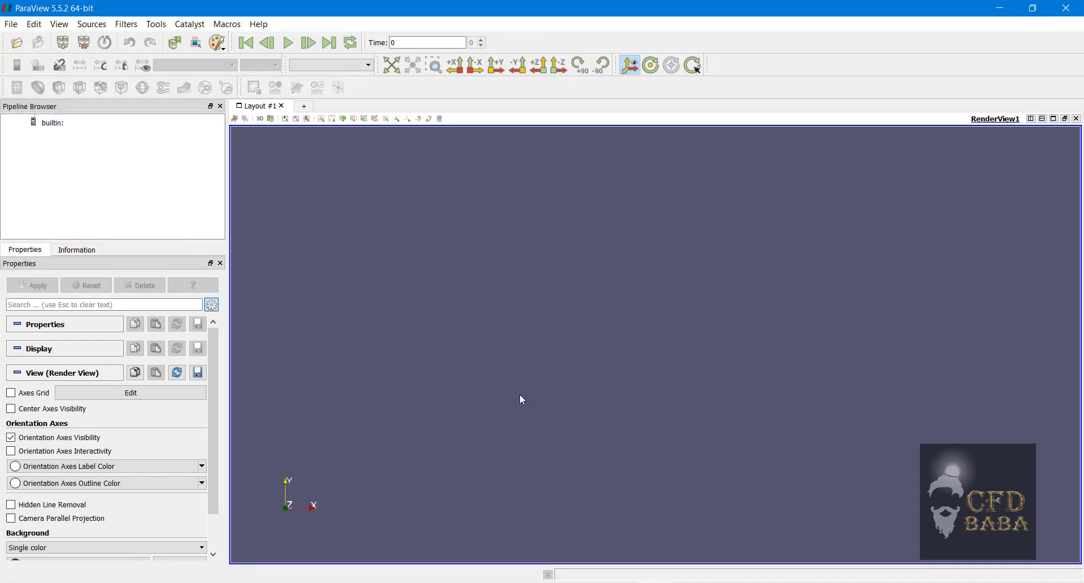
click(692, 540)
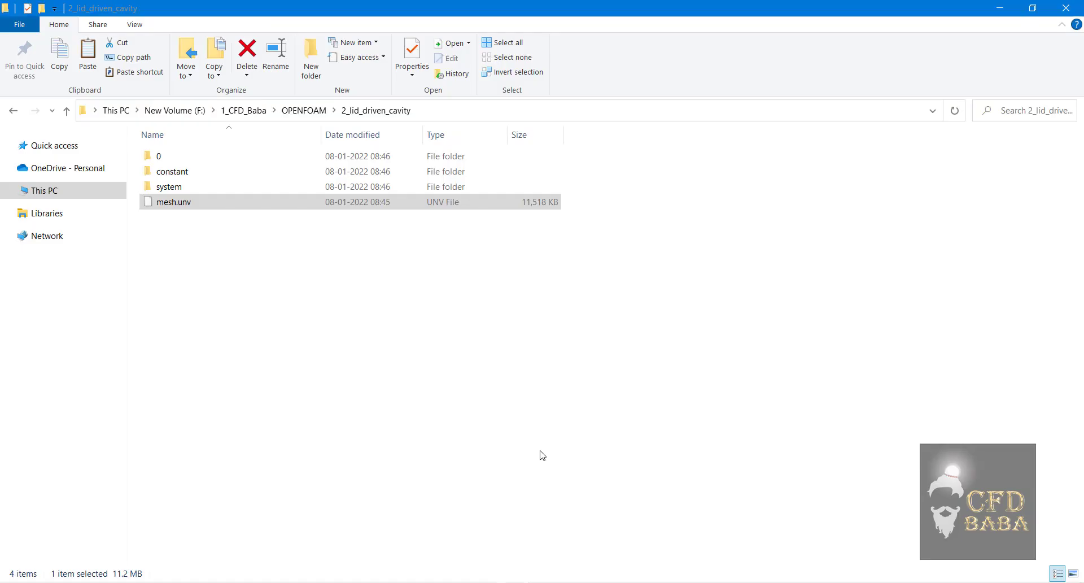
click(195, 228)
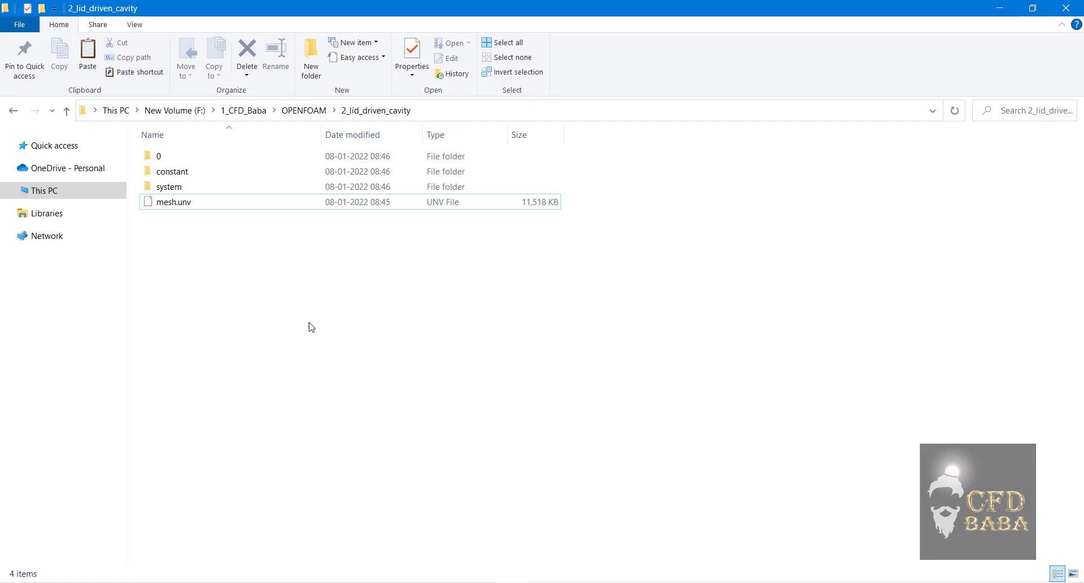
Step: Copy the p file from the 0 folder into 2_lid_driven_cavity and rename the copy case.foam
double_click(158, 158)
click(158, 158)
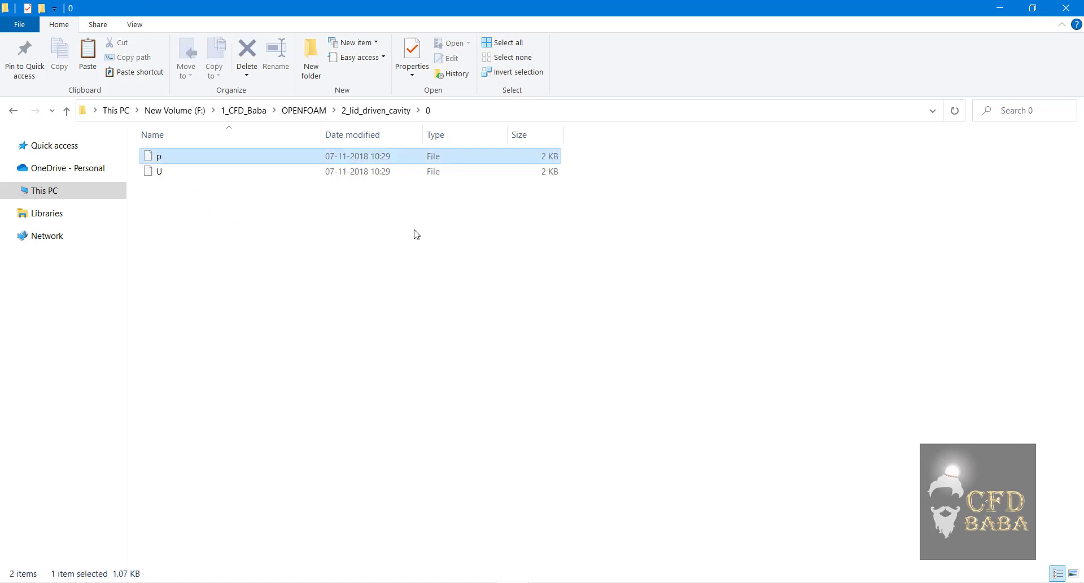
key(BackSpace)
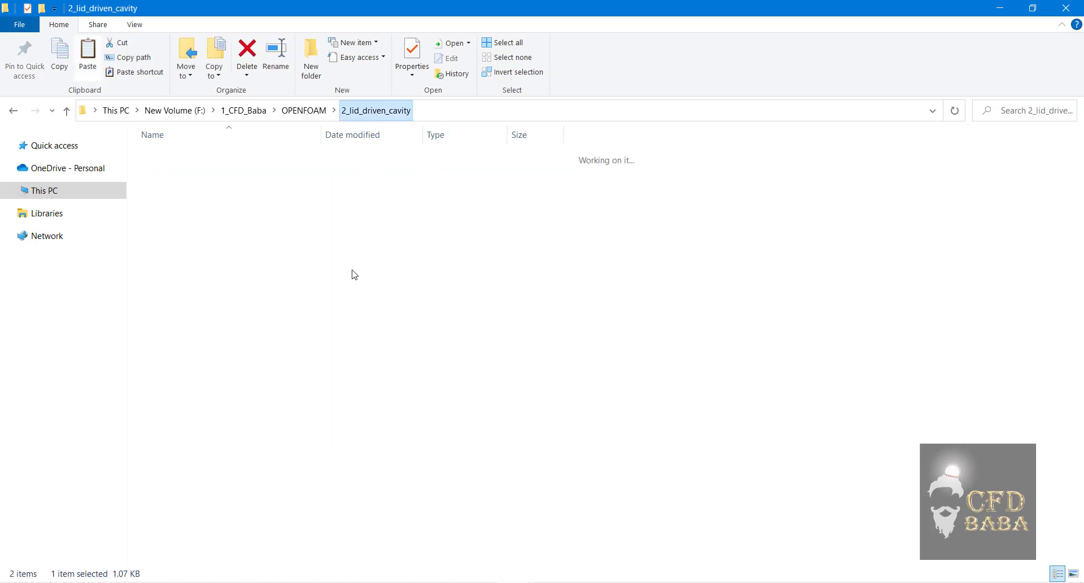
key(ctrl+v)
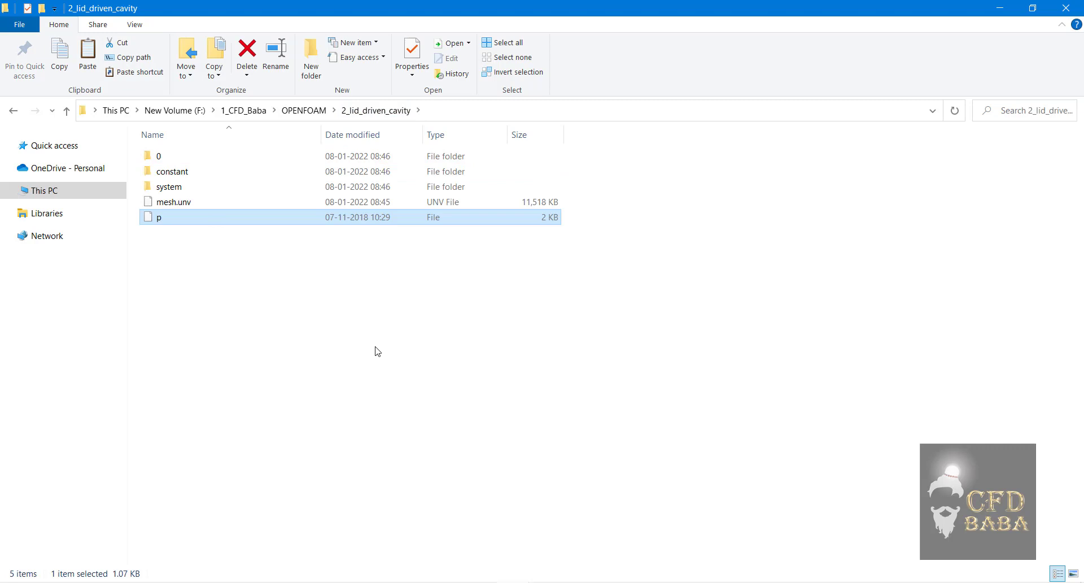
key(F2)
text(case.f)
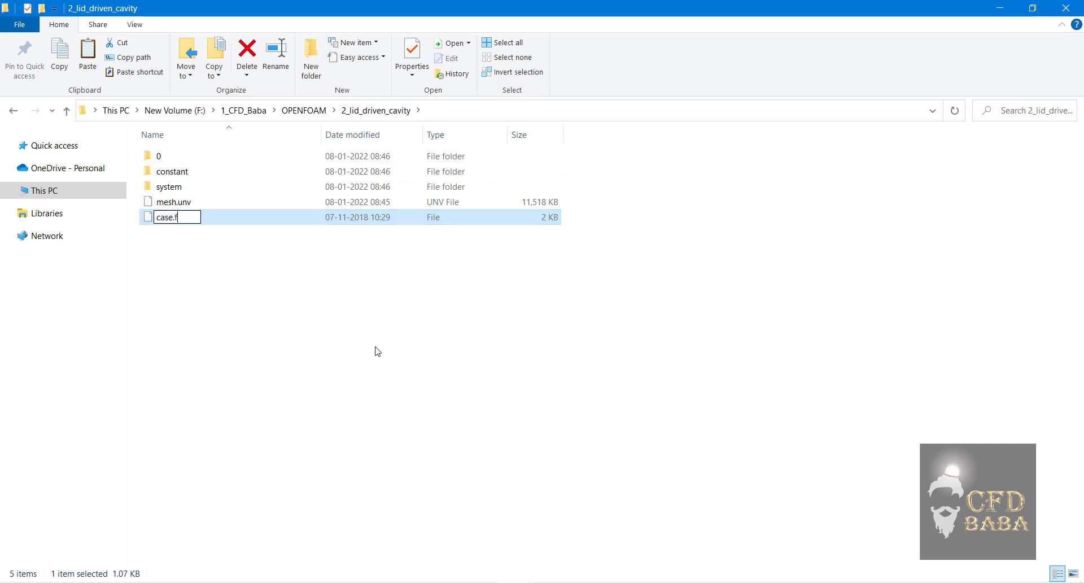
text(oam)
key(Return)
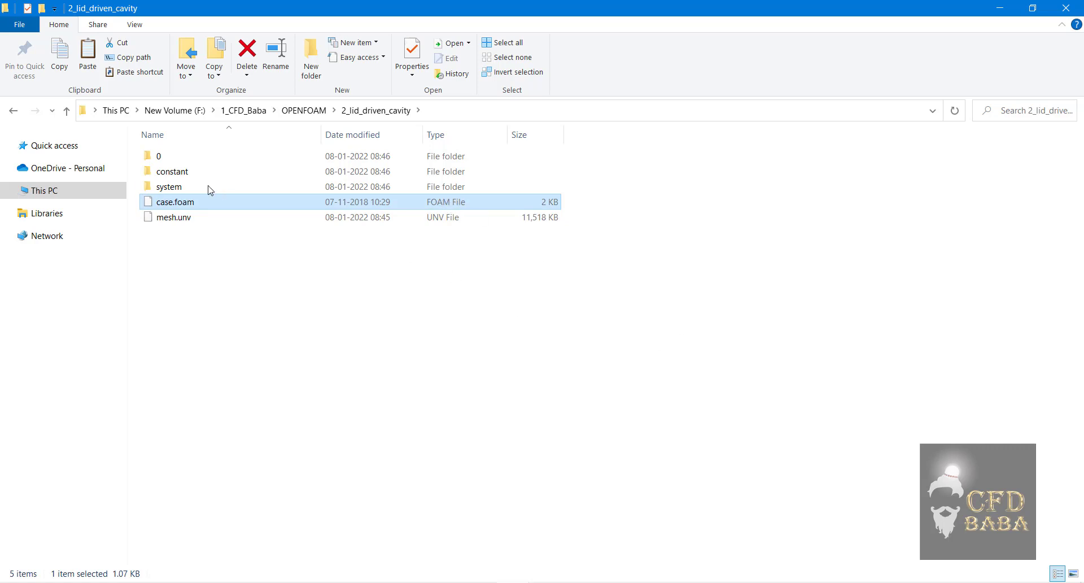
click(205, 238)
click(181, 206)
Step: Open case.foam from F:/1_CFD_Baba/OPENFOAM/2_lid_driven_cavity in ParaView and display its internalMesh at an angle
click(661, 582)
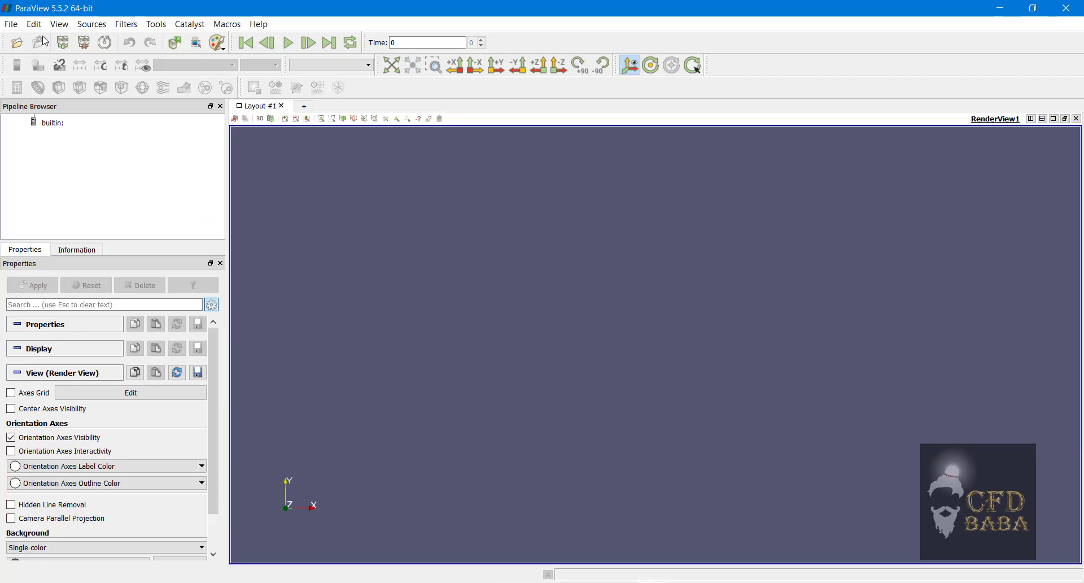
click(11, 24)
click(25, 39)
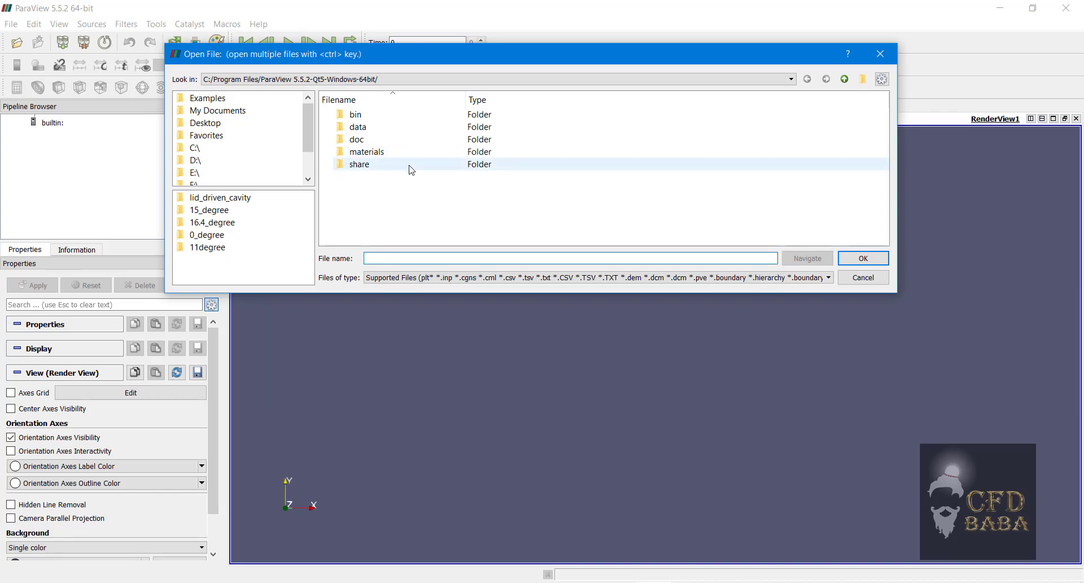
key(alt+Tab)
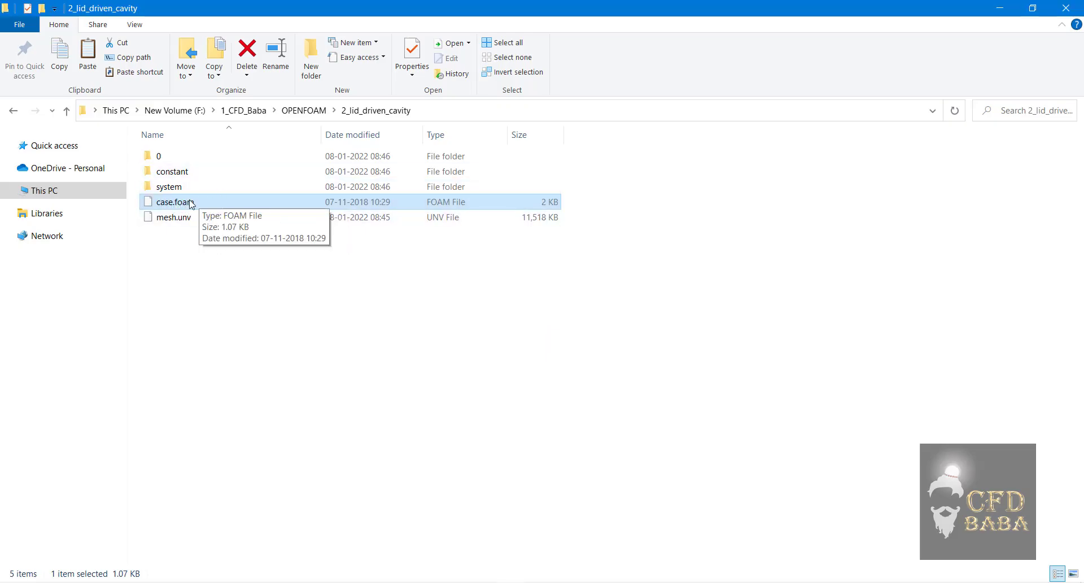
key(alt+Tab)
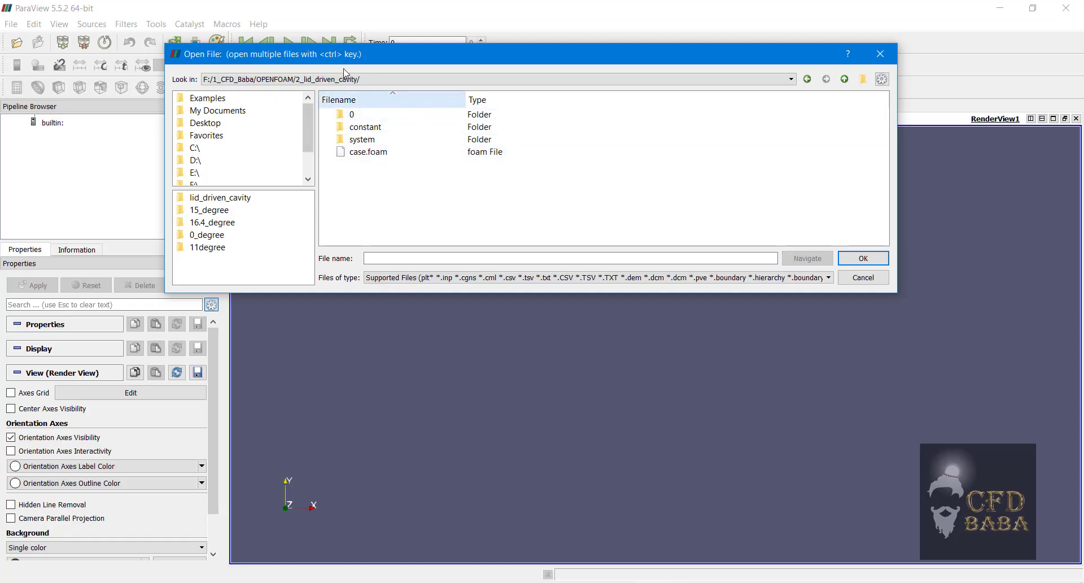
click(368, 154)
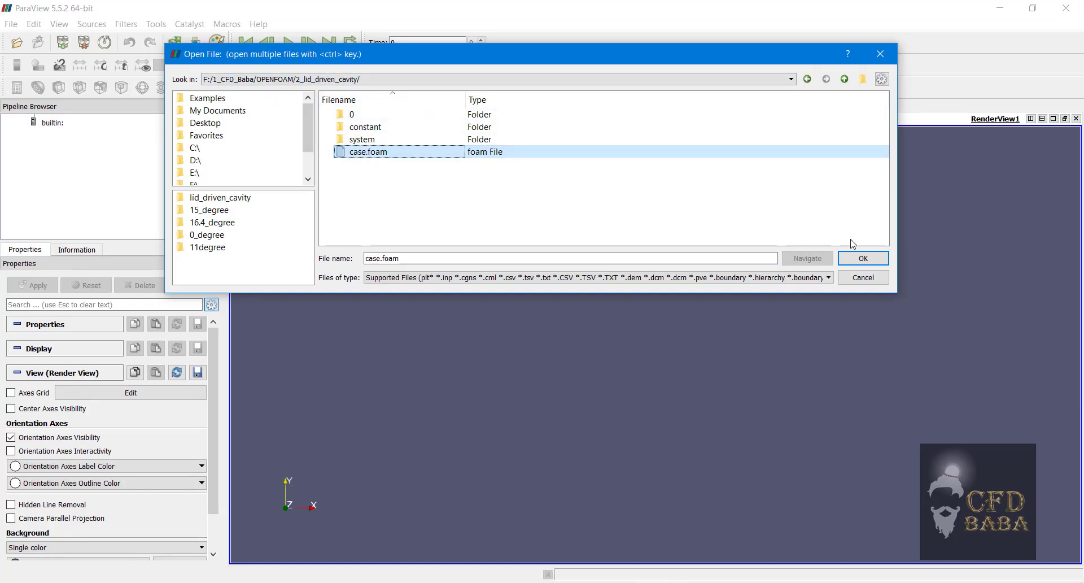
click(868, 264)
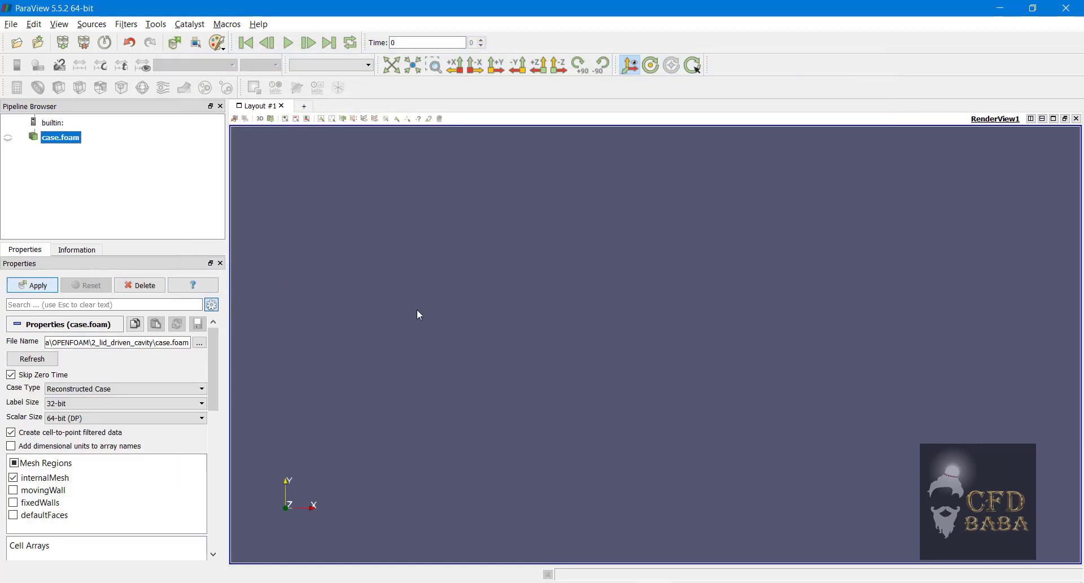
drag(471, 258, 657, 303)
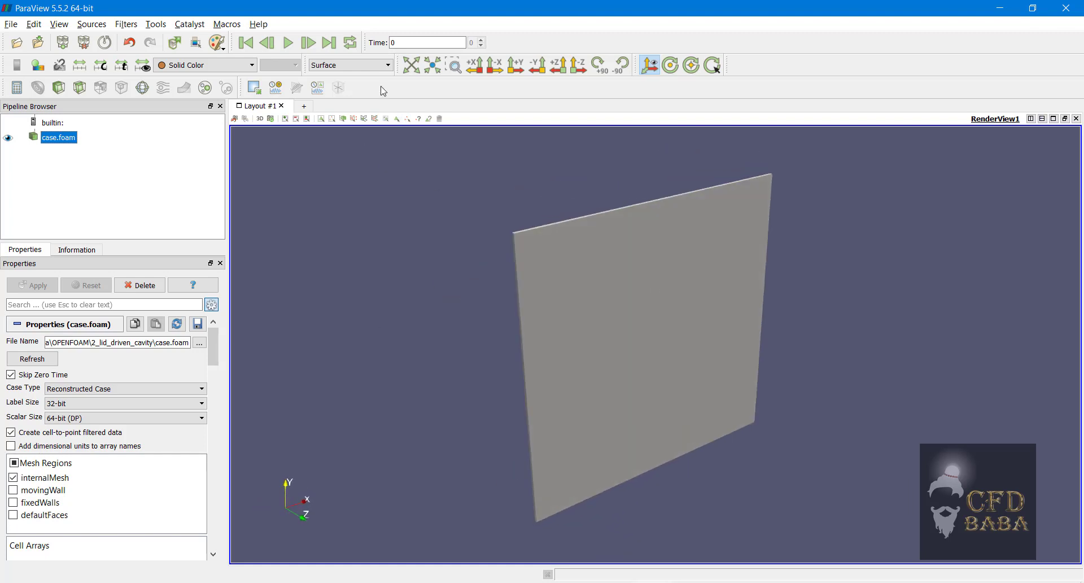
Step: Display the case.foam internalMesh with the Surface With Edges representation so its cells can be inspected up close
click(347, 72)
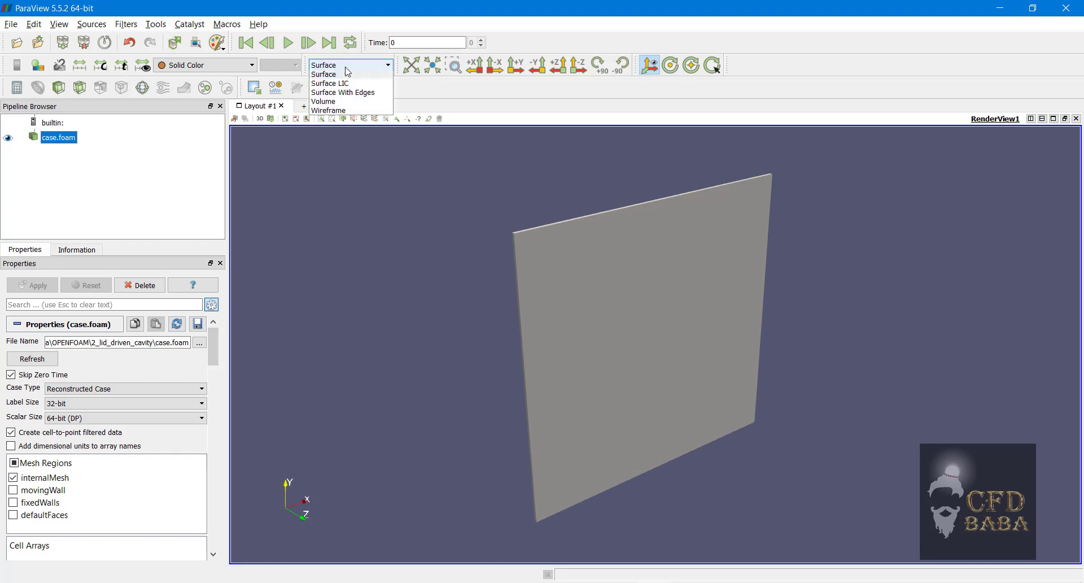
click(336, 133)
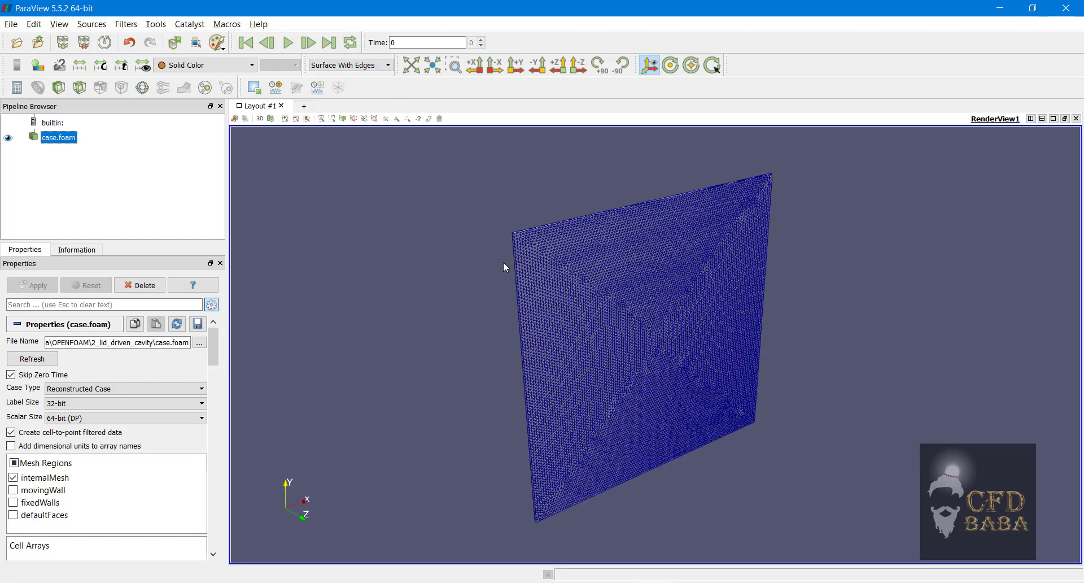
drag(572, 278, 568, 233)
scroll(569, 232, up, 5)
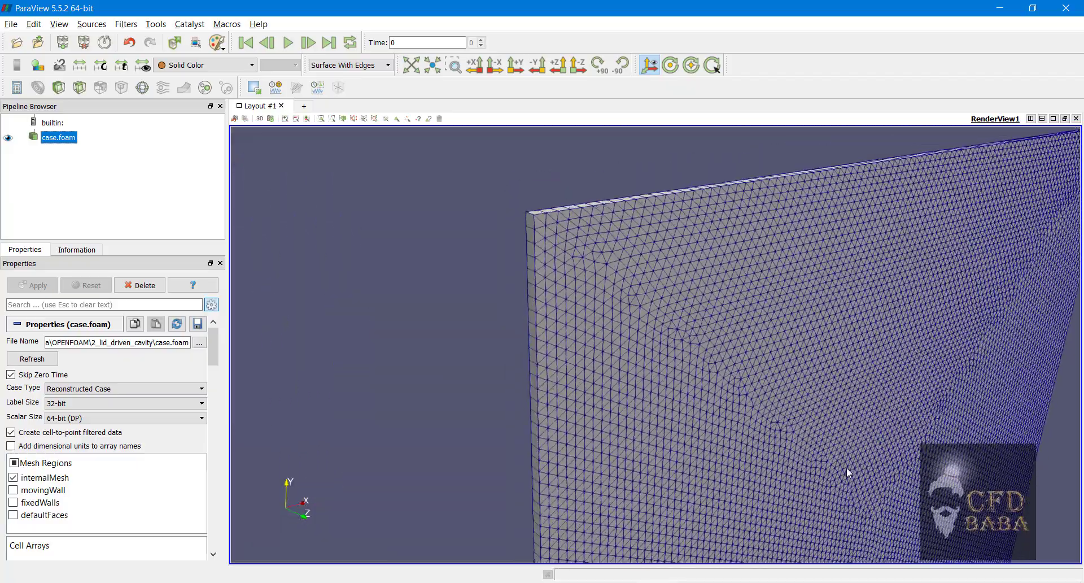
Step: Examine the cavity mesh from several angles, including the cells through its thickness along the top edge and the triangulated front face
drag(846, 467, 550, 368)
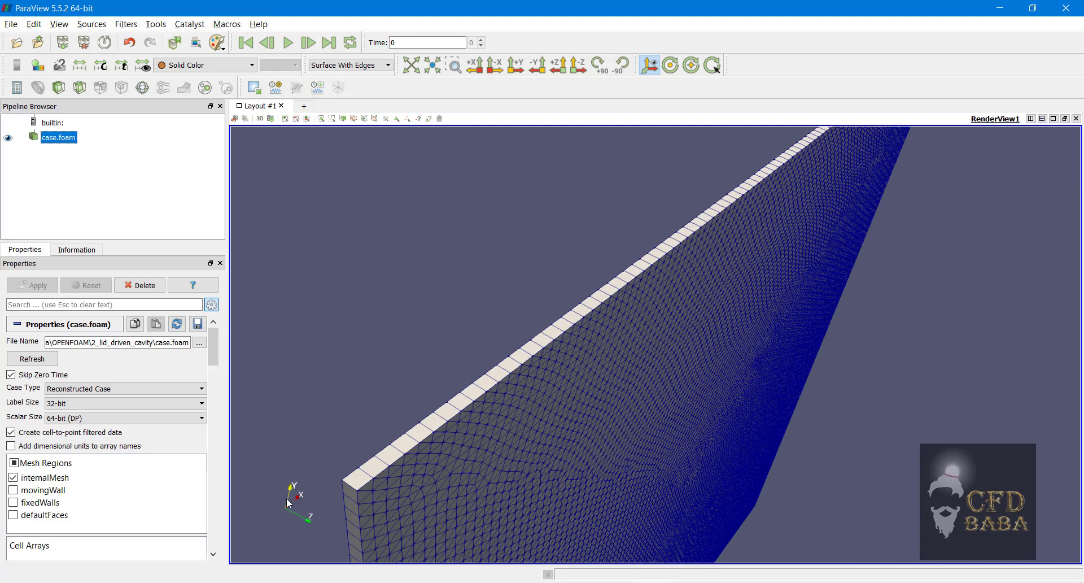
drag(473, 446, 580, 346)
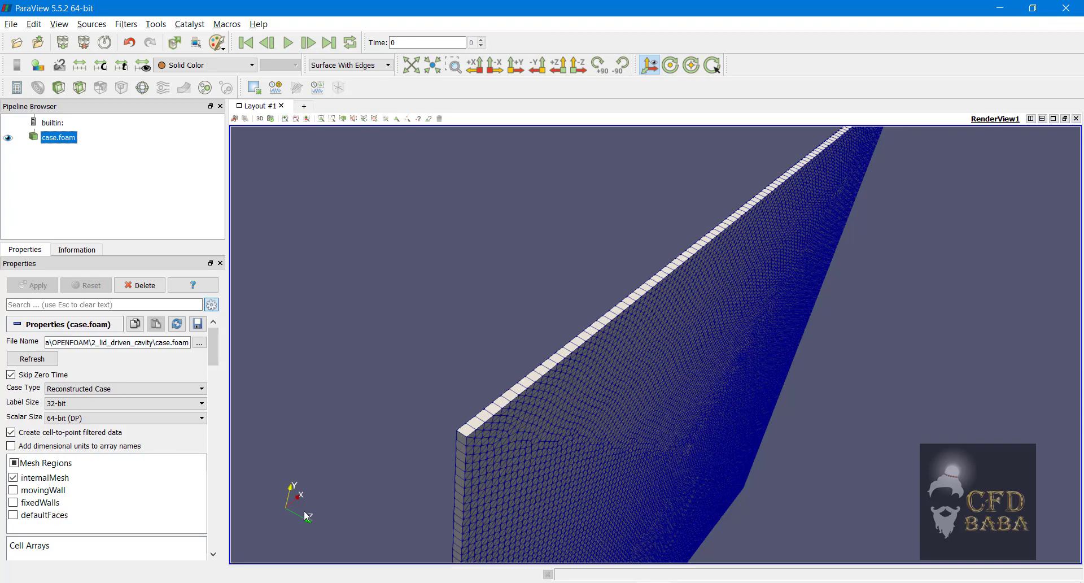
drag(473, 422, 737, 326)
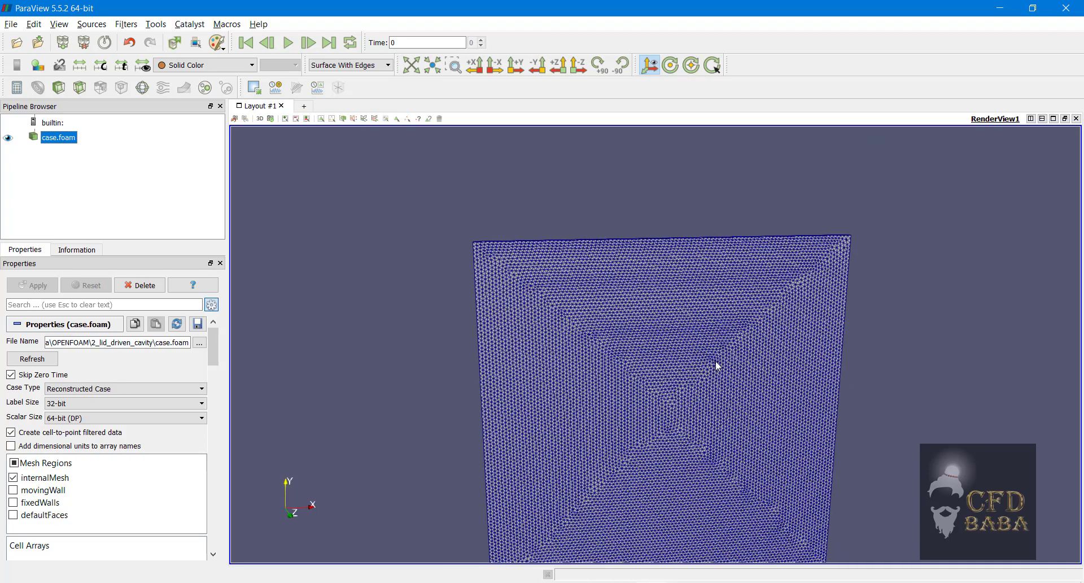
scroll(626, 358, down, 2)
scroll(634, 427, up, 2)
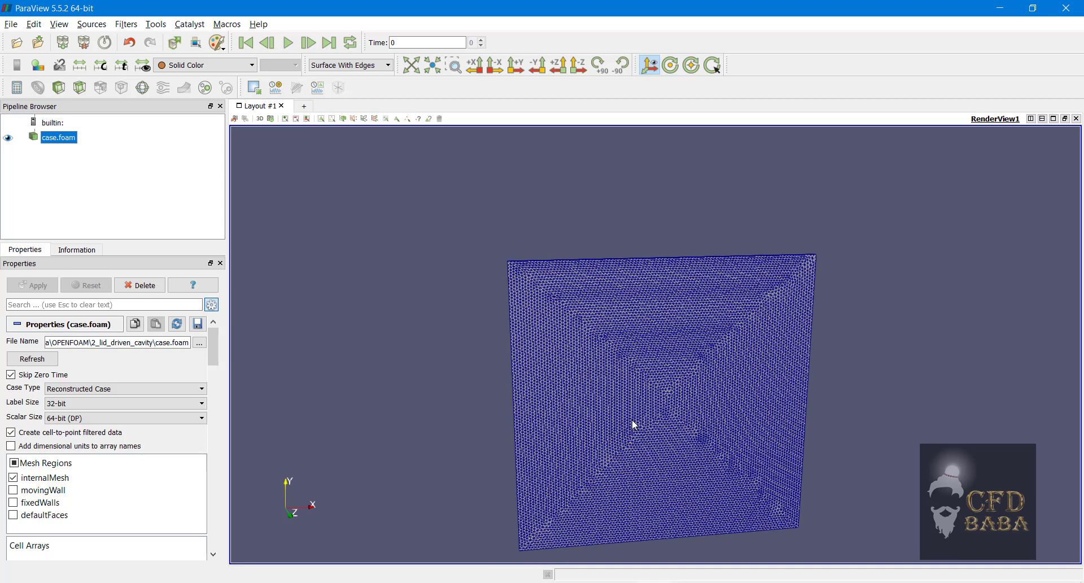
scroll(648, 316, down, 1)
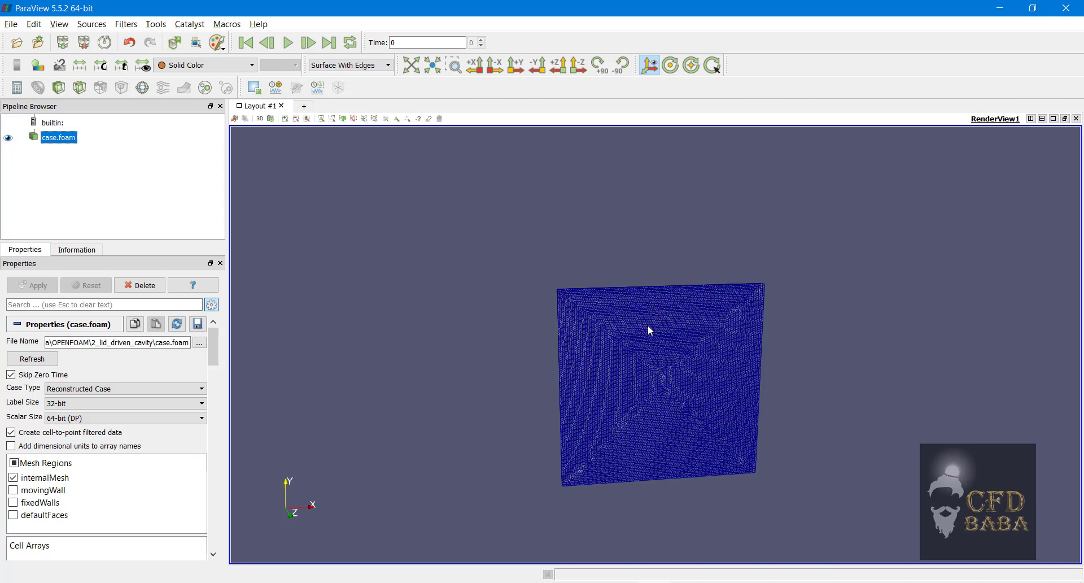
mouse_move(648, 326)
mouse_down()
mouse_move(634, 423)
mouse_move(595, 343)
mouse_move(662, 394)
mouse_move(612, 341)
mouse_move(629, 322)
mouse_move(644, 333)
mouse_move(638, 316)
mouse_up()
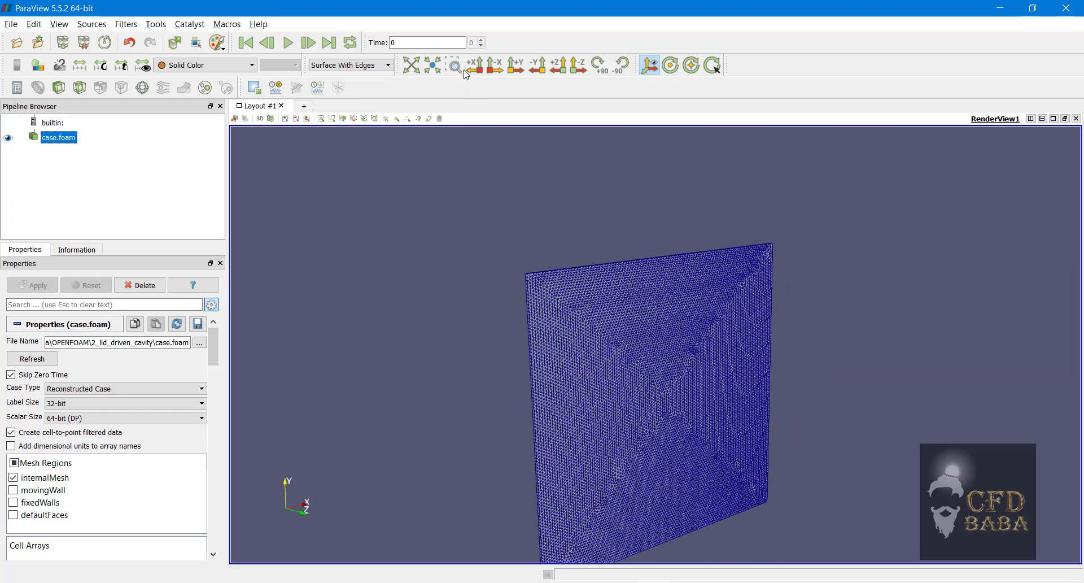
click(432, 65)
mouse_move(641, 391)
mouse_down()
mouse_move(580, 372)
mouse_move(568, 389)
mouse_move(633, 399)
mouse_up()
Step: Show only the movingWall patch of case.foam in place of internalMesh and view it from another angle
click(36, 478)
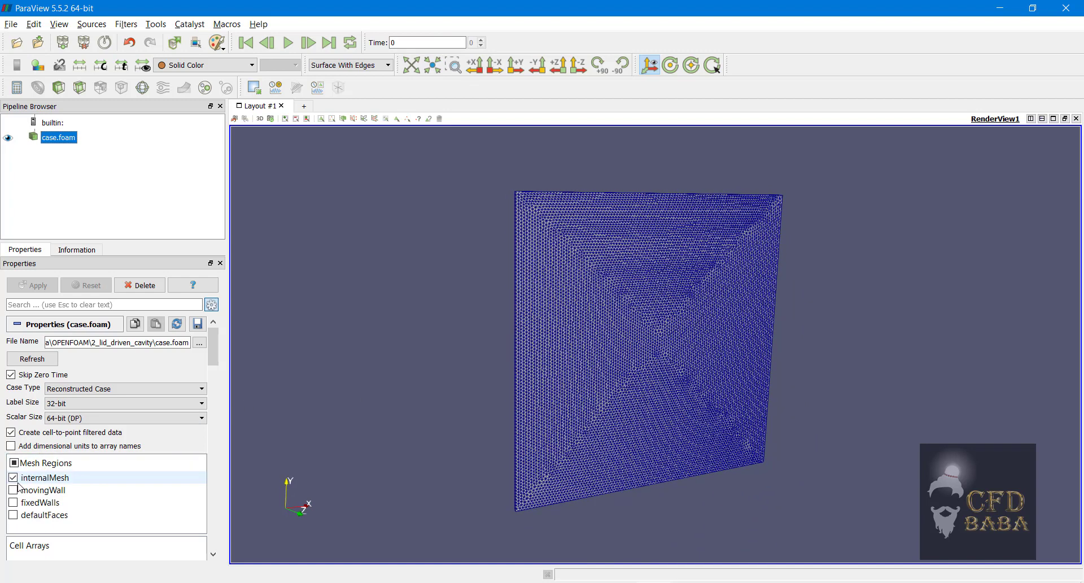
click(13, 478)
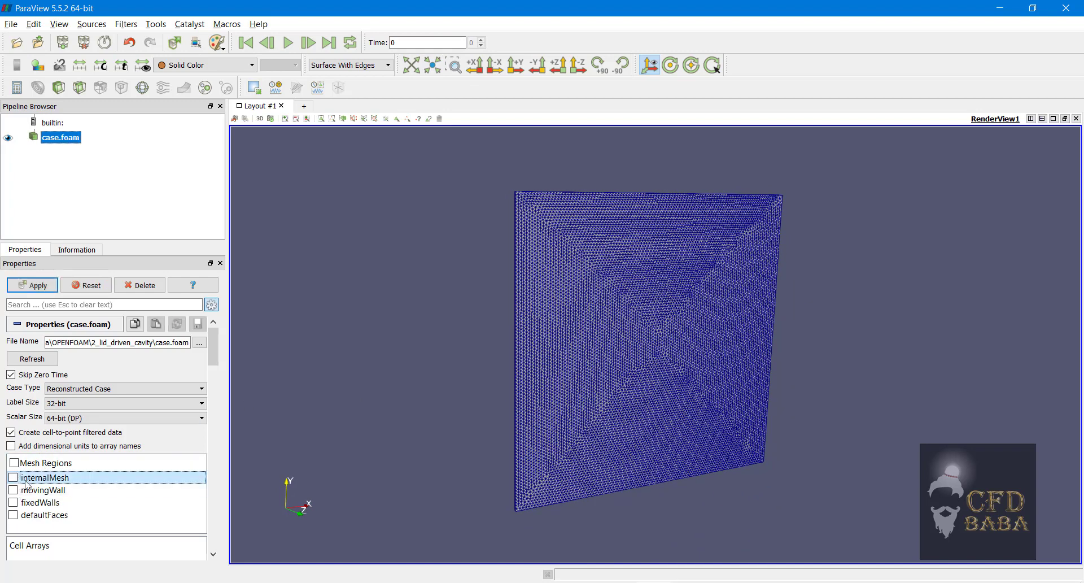
click(13, 490)
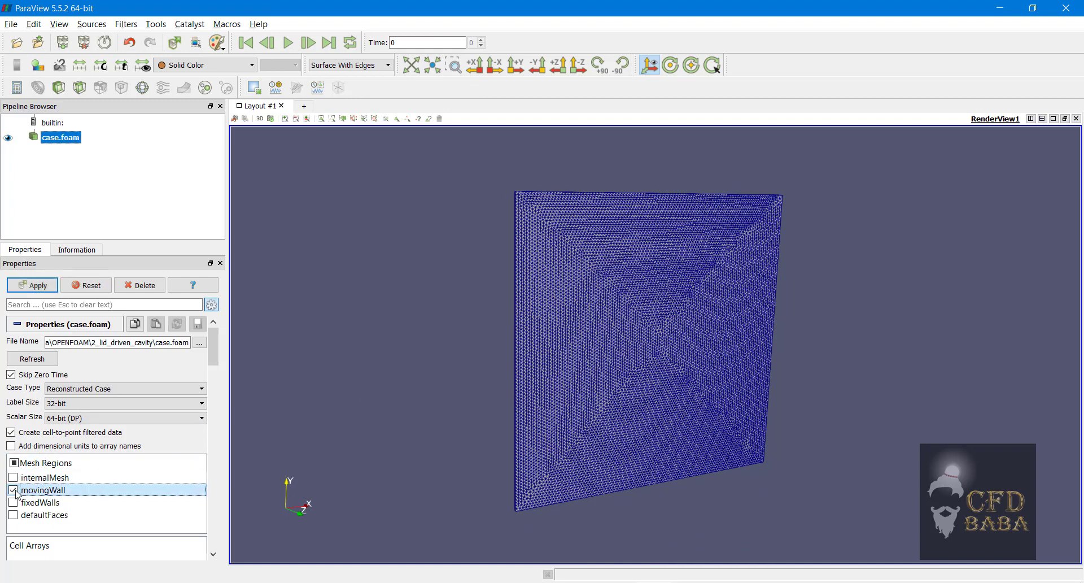
click(32, 285)
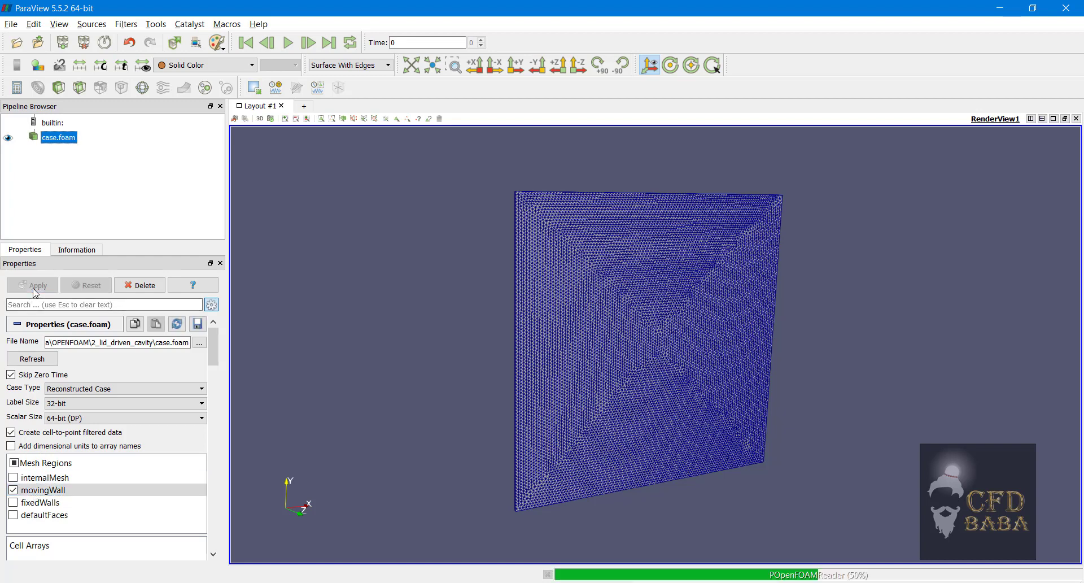
drag(548, 309, 579, 205)
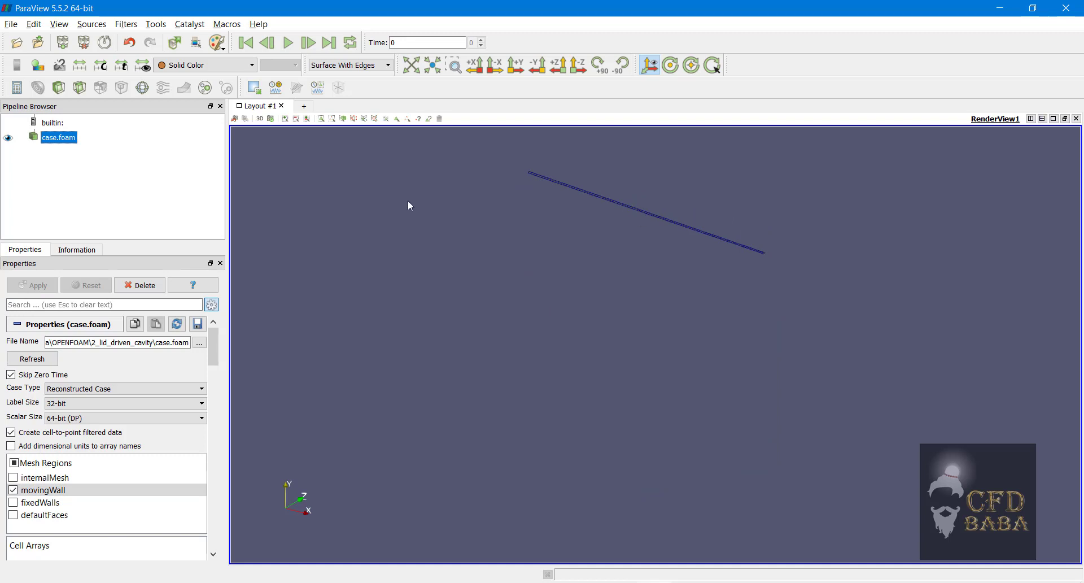
Step: Add the fixedWalls patch to the displayed mesh regions and view the cavity outline at an angle
click(13, 501)
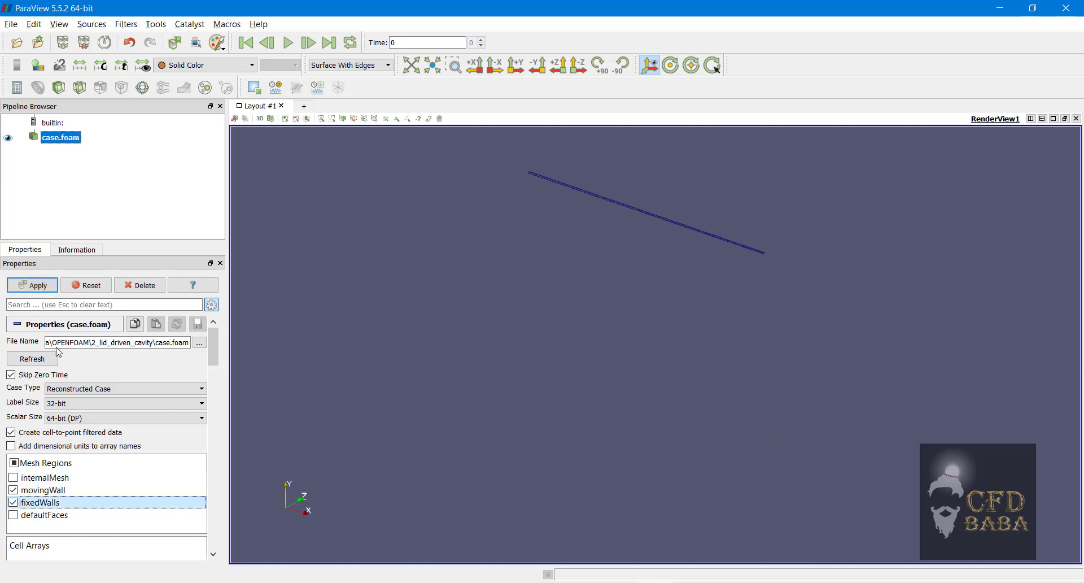
click(40, 285)
drag(637, 340, 553, 236)
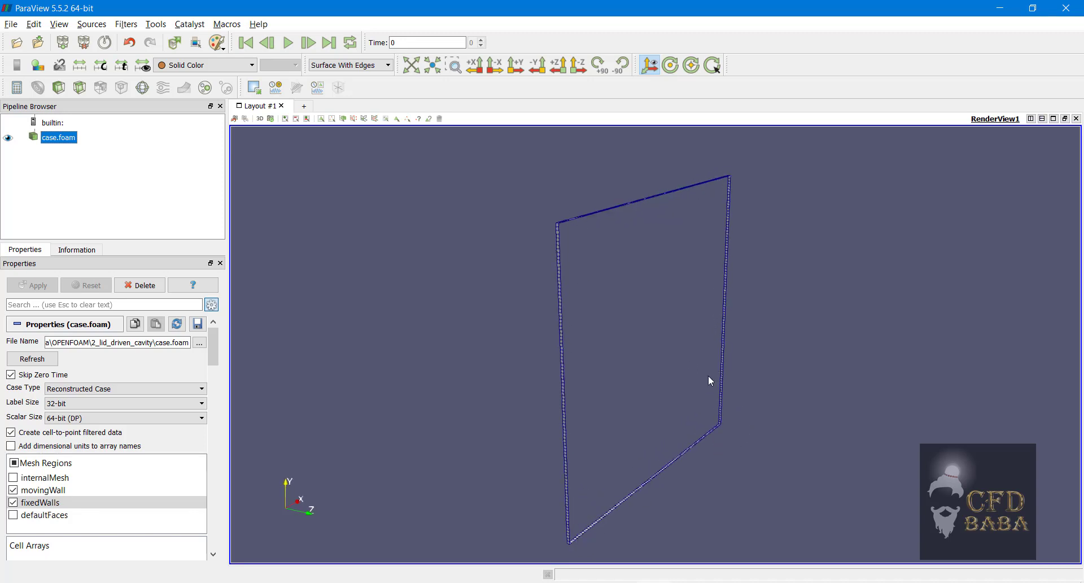
Step: Add the defaultFaces patch to the displayed mesh regions and inspect the front and back faces at an angle
click(13, 515)
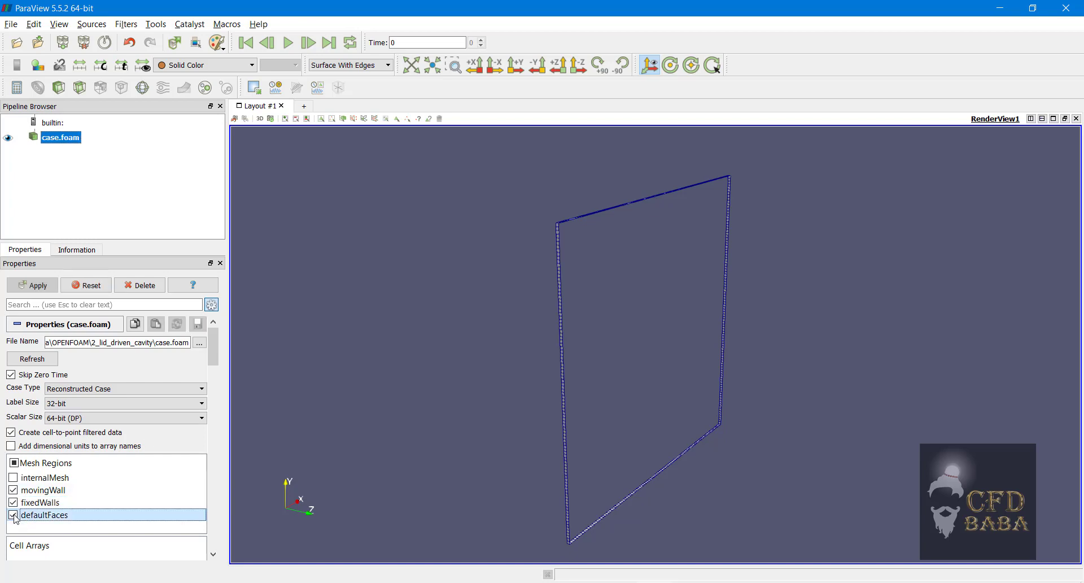
click(32, 284)
drag(573, 355, 432, 379)
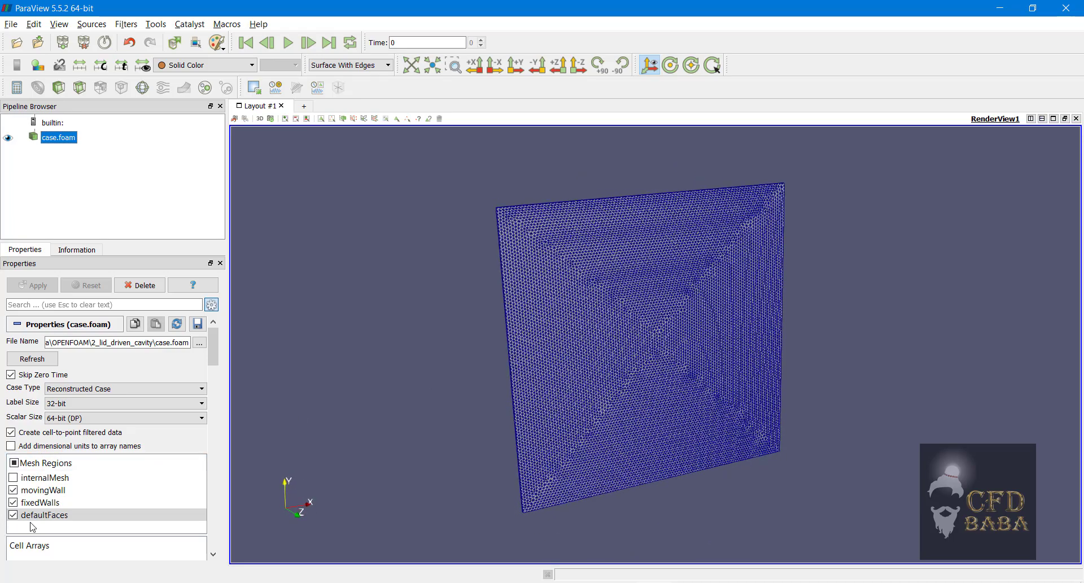
drag(615, 364, 652, 356)
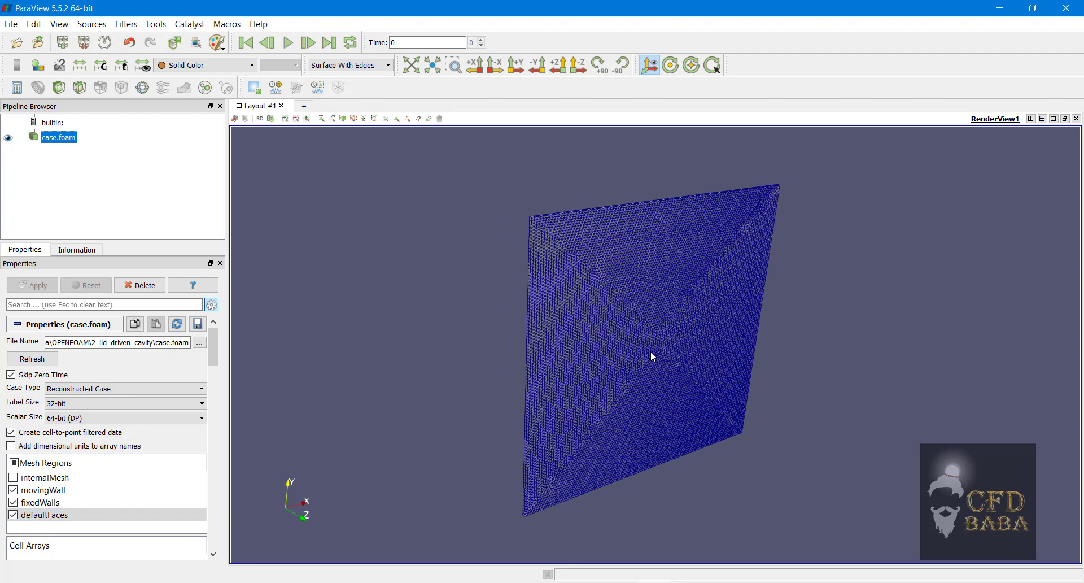
scroll(597, 296, up, 3)
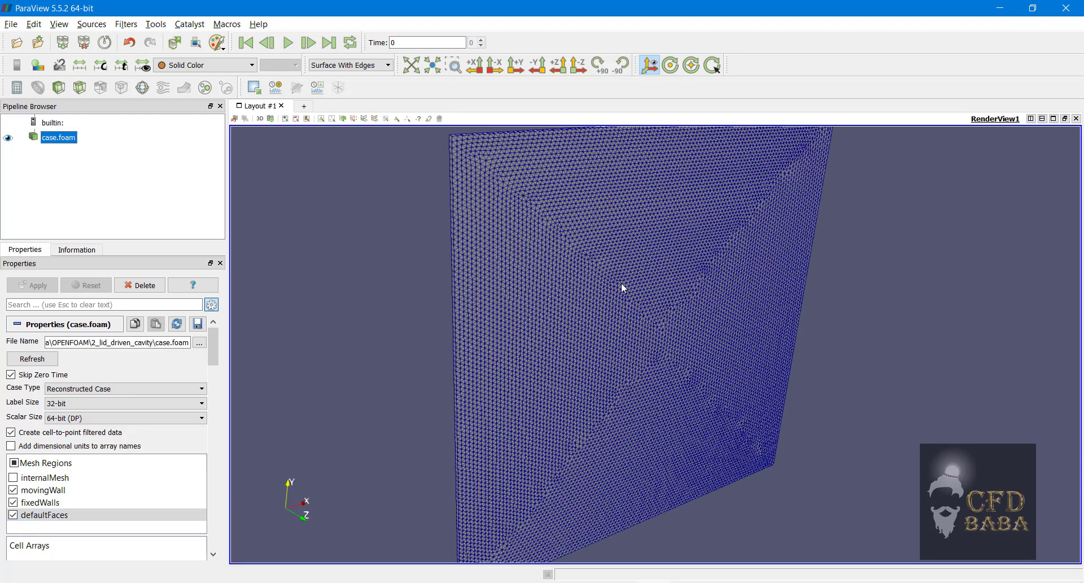
drag(658, 283, 565, 323)
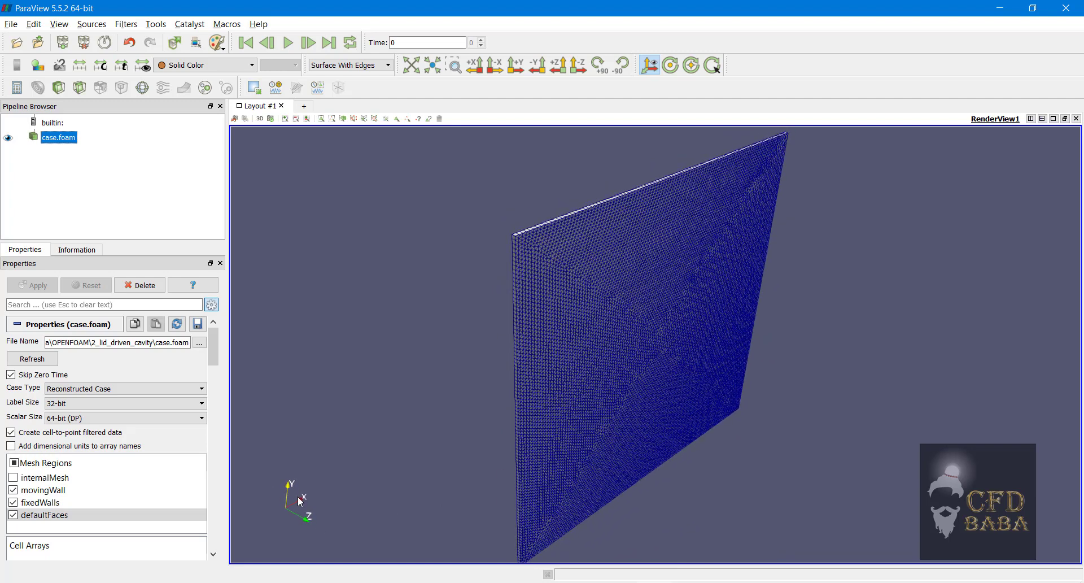